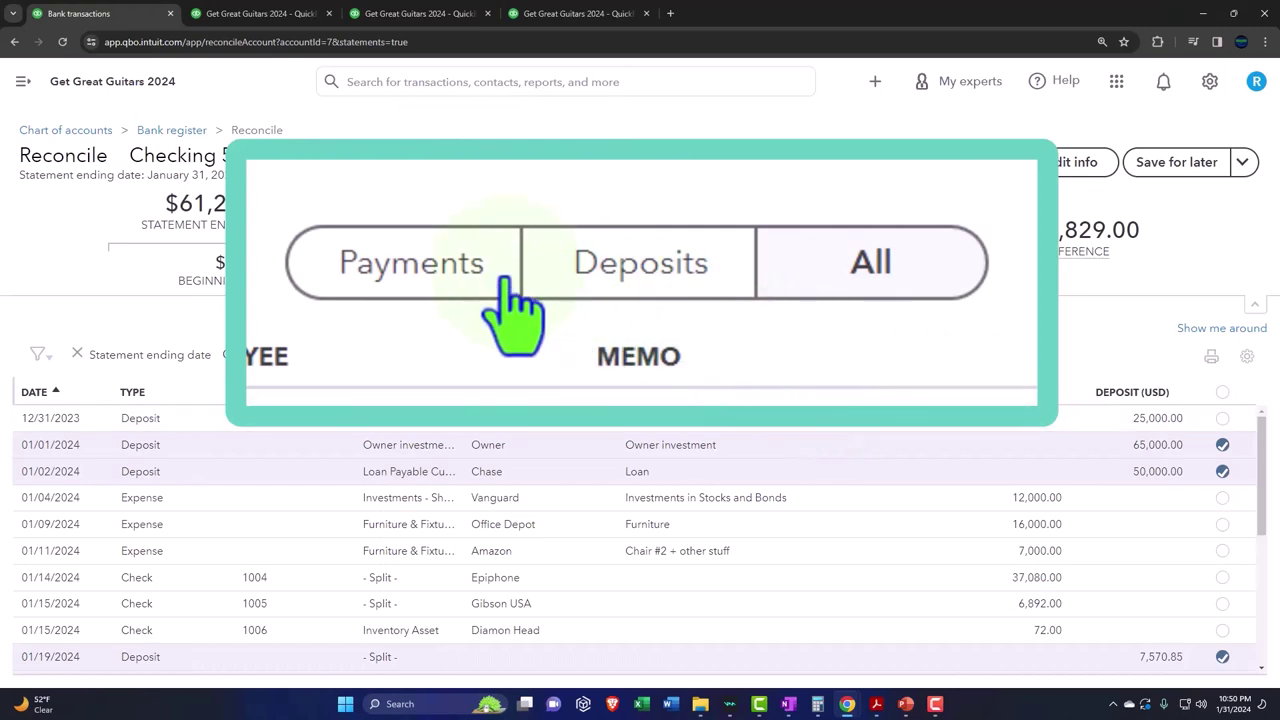
# - Filter the reconciliation to payments and clear the 01/04/2024 Vanguard 12,000.00 expense
pyautogui.click(440, 278)
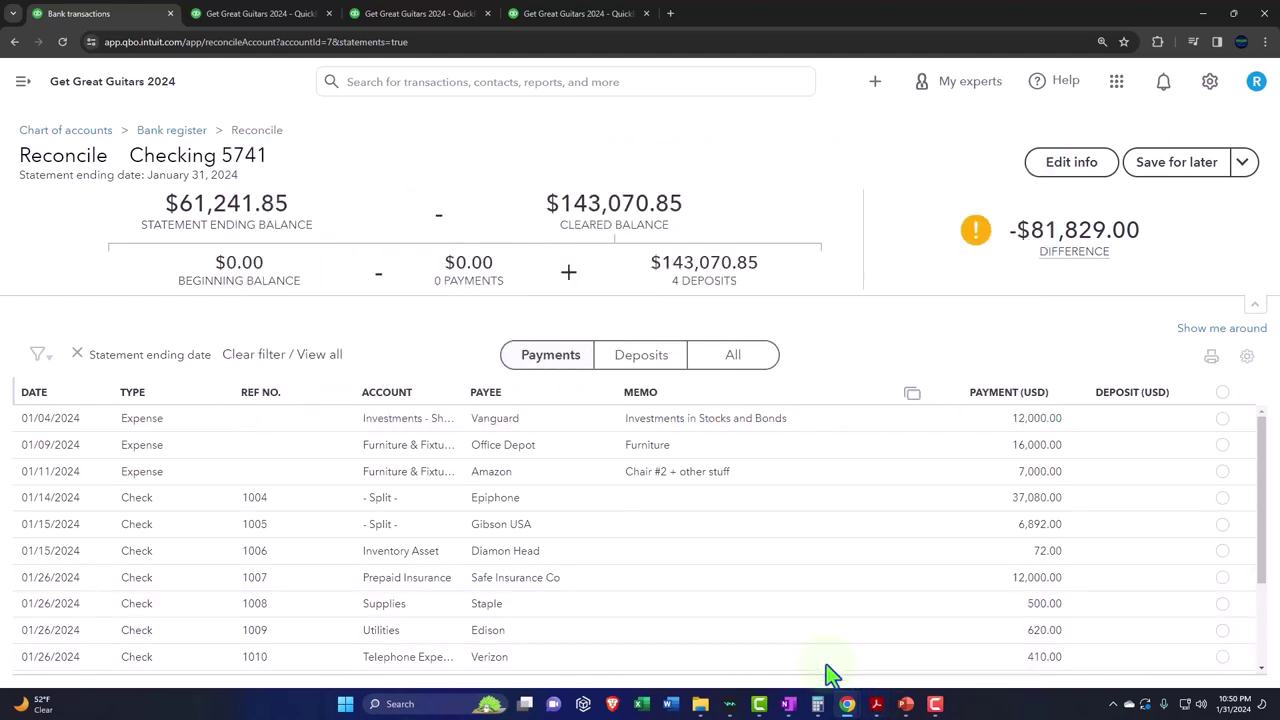
pyautogui.hotkey('alt', 'Tab')
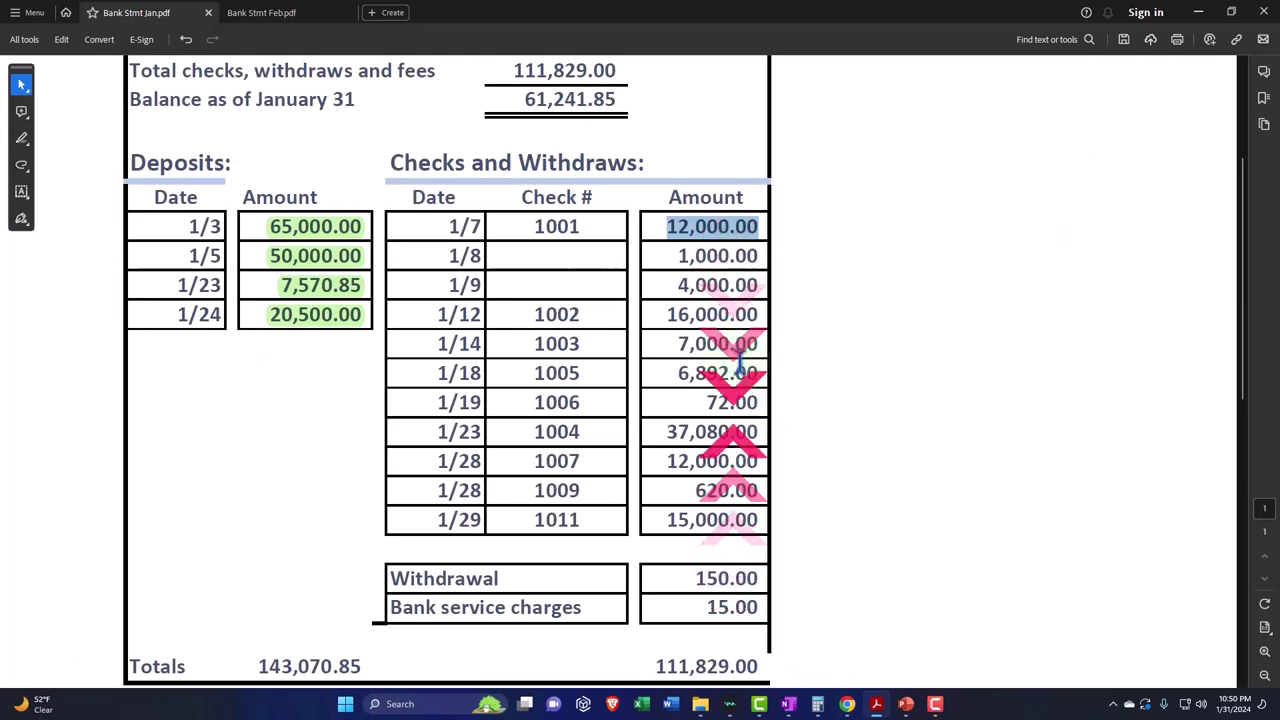
pyautogui.click(1198, 12)
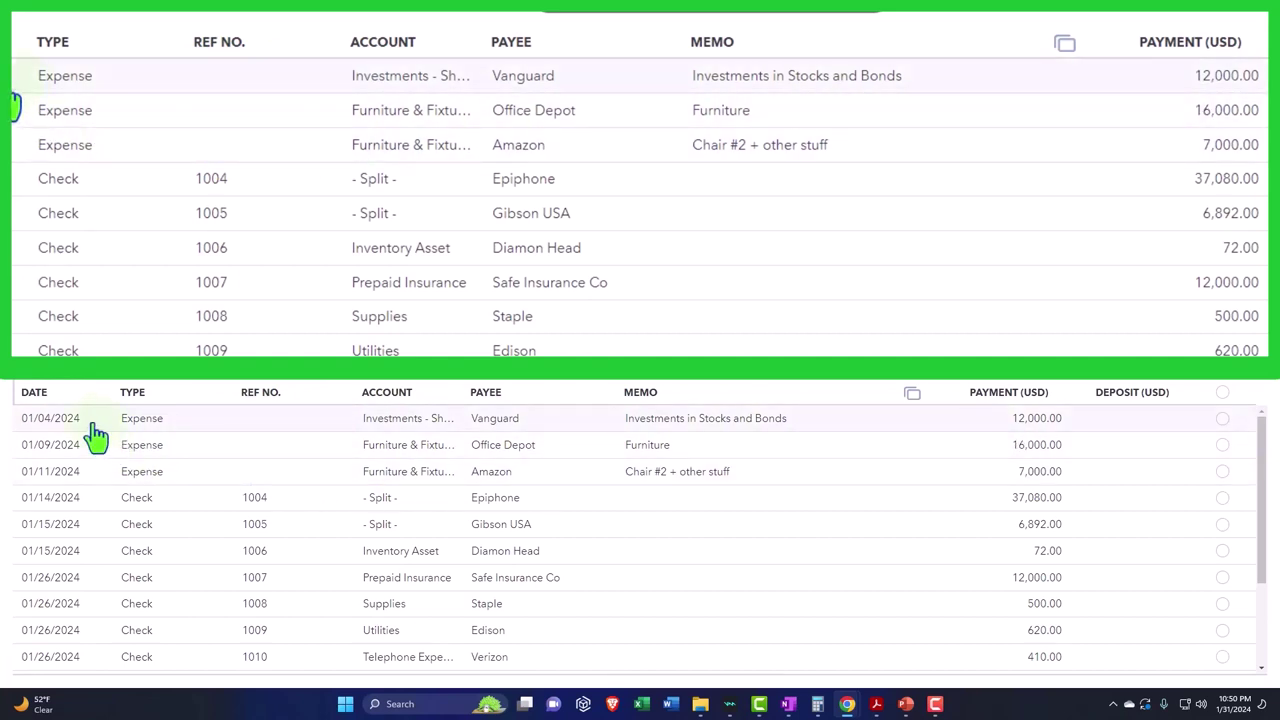
pyautogui.click(1222, 424)
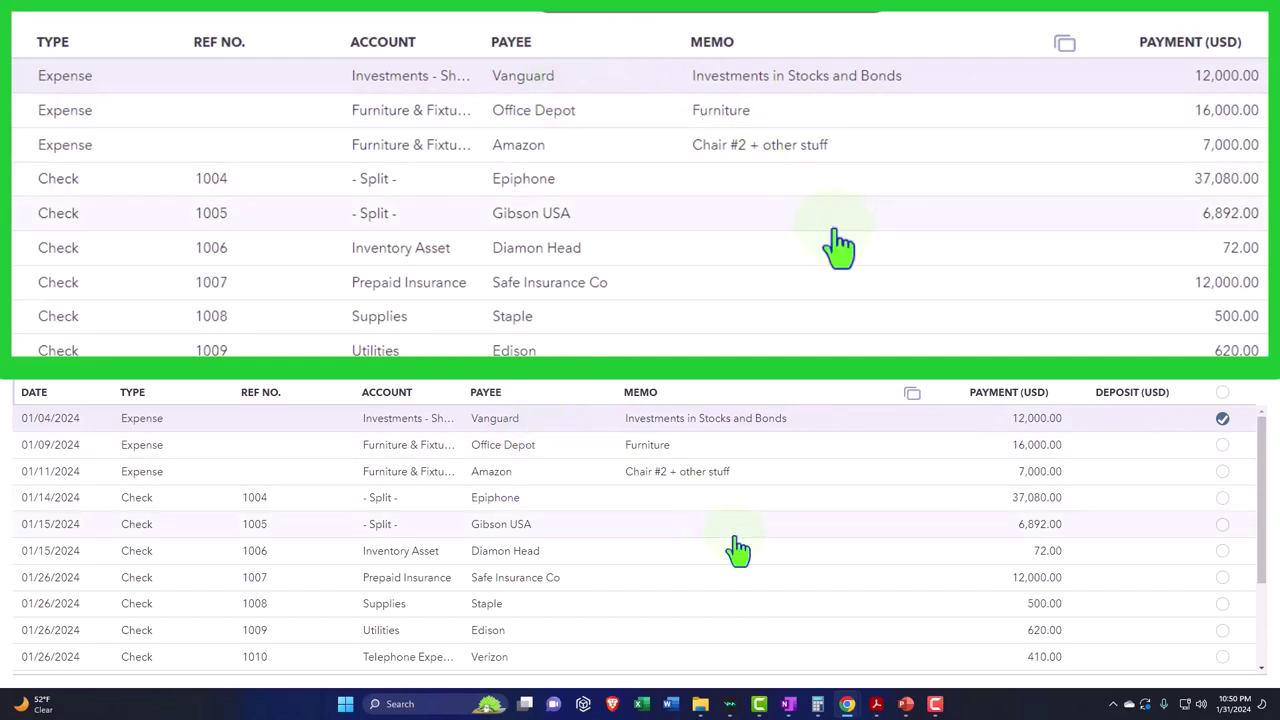
# - Select the 1/7 check 1001 row for 12,000.00 on the January bank statement
pyautogui.moveTo(876, 704)
pyautogui.moveTo(845, 655)
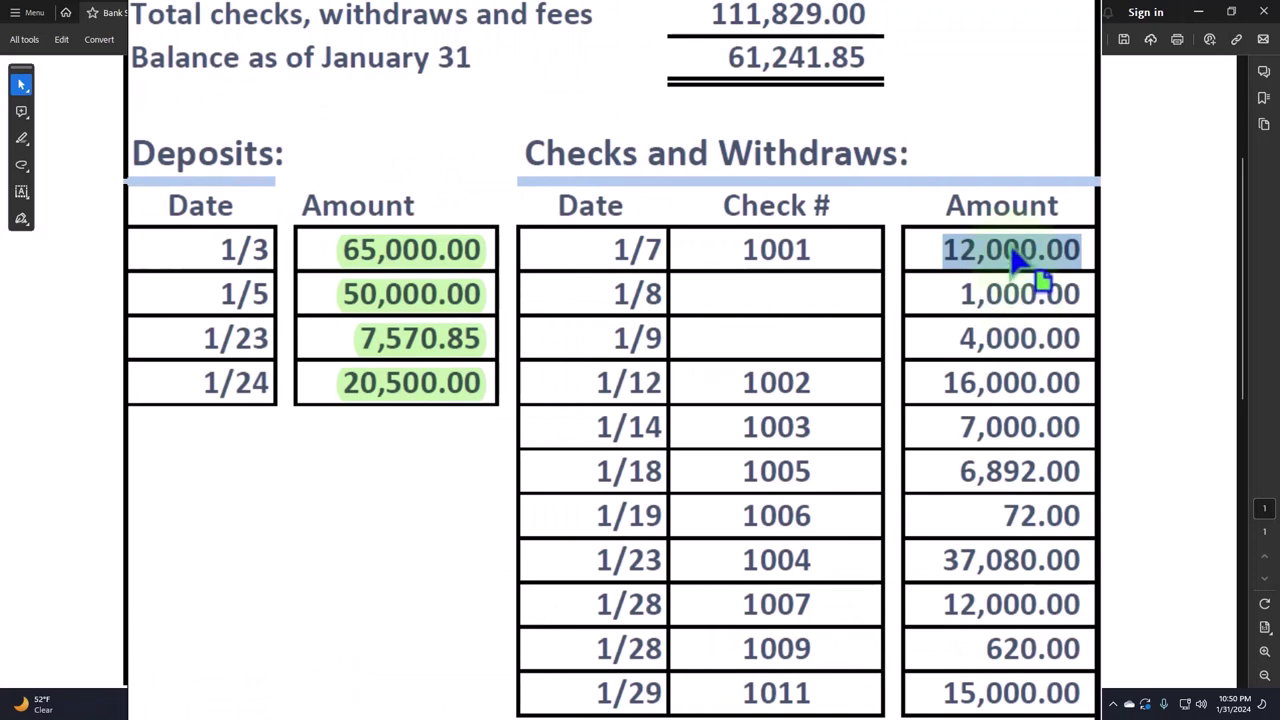
pyautogui.click(971, 249)
pyautogui.moveTo(951, 249); pyautogui.dragTo(1085, 252)
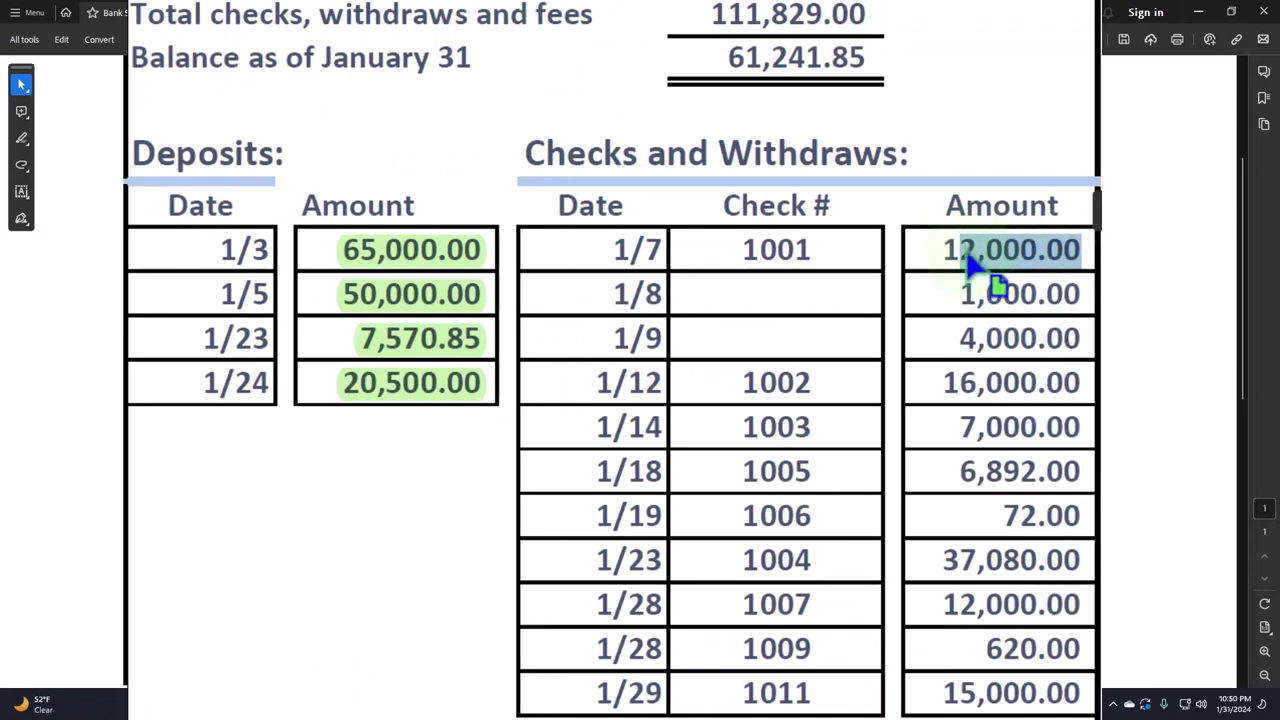
pyautogui.moveTo(612, 247); pyautogui.dragTo(1083, 250)
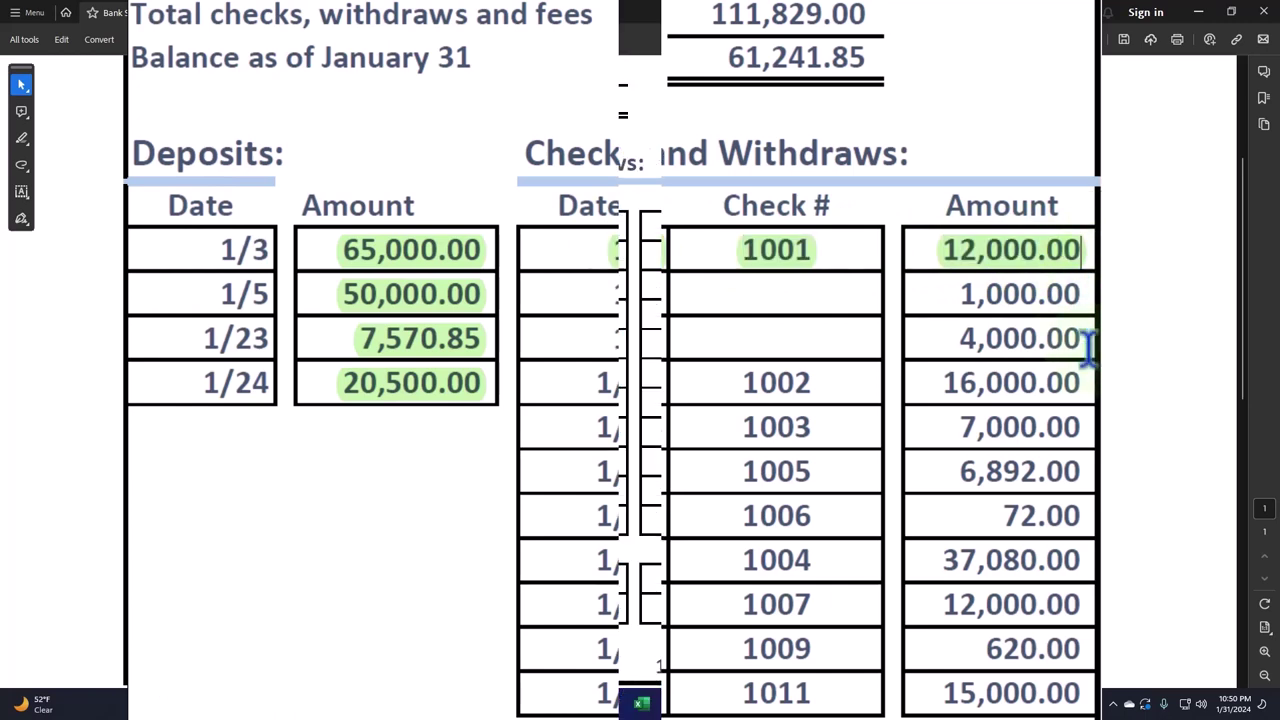
pyautogui.click(1203, 15)
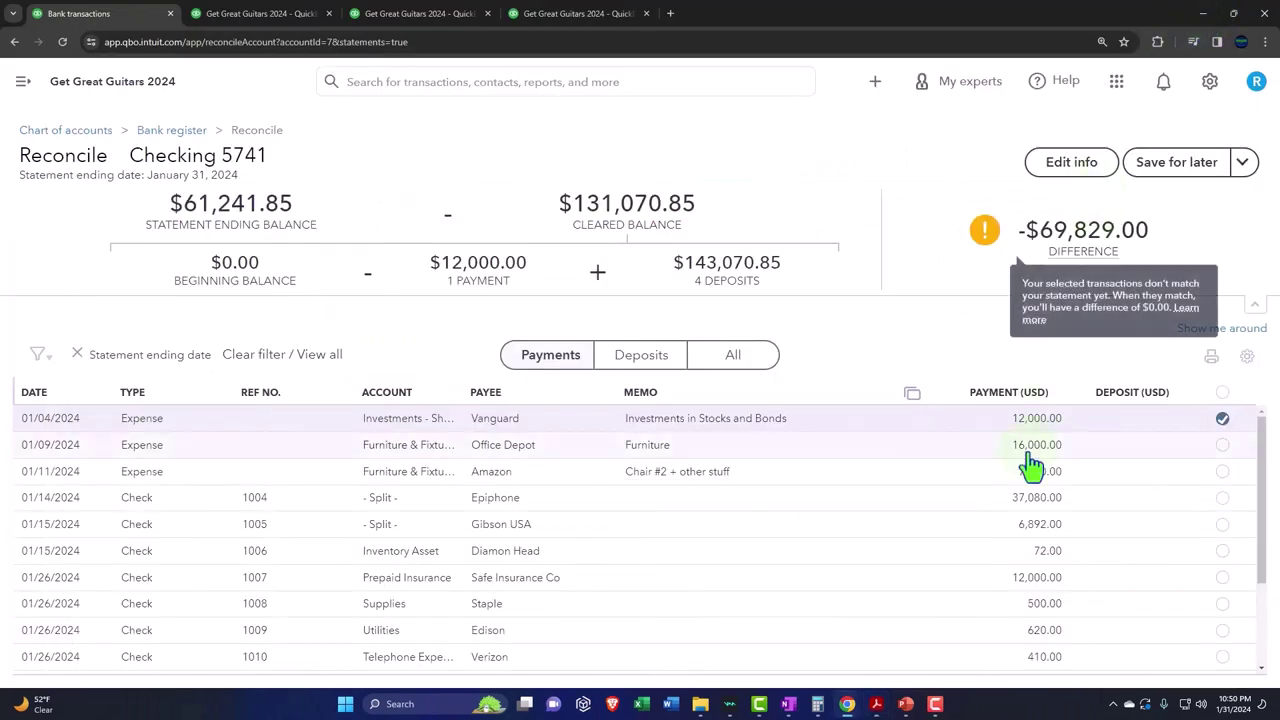
pyautogui.scroll(-3, 897, 572)
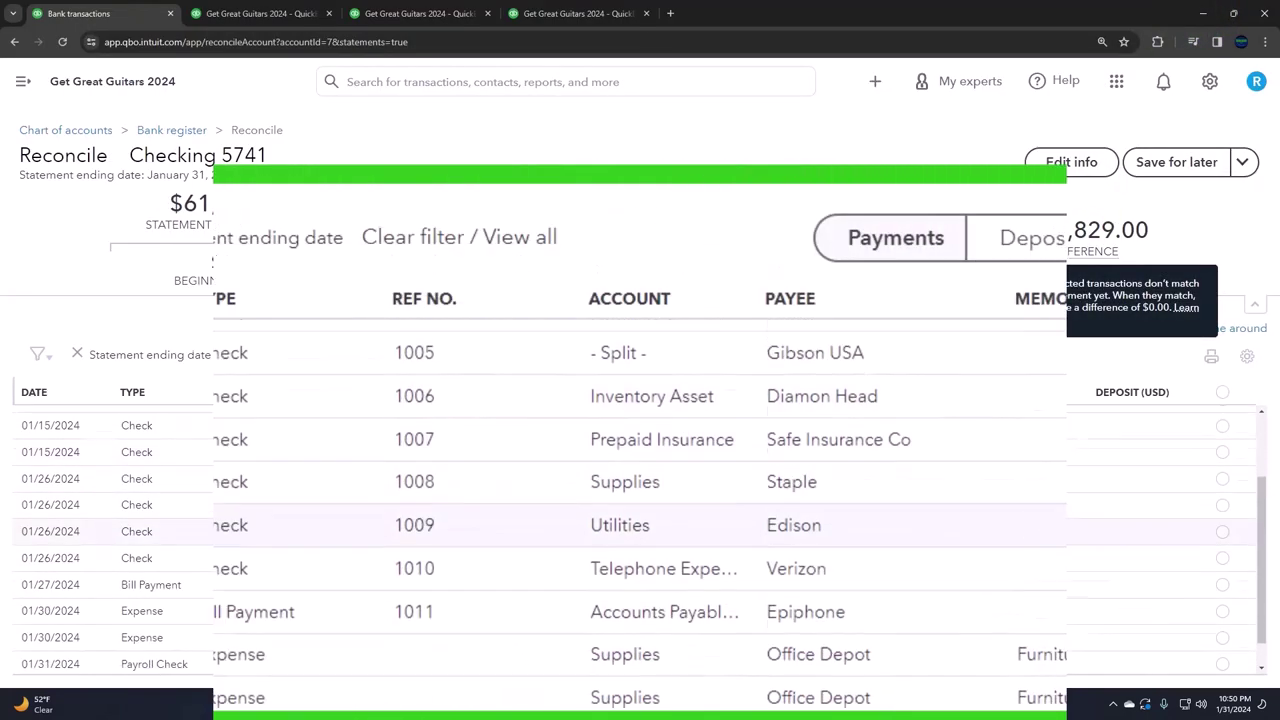
pyautogui.scroll(5, 640, 500)
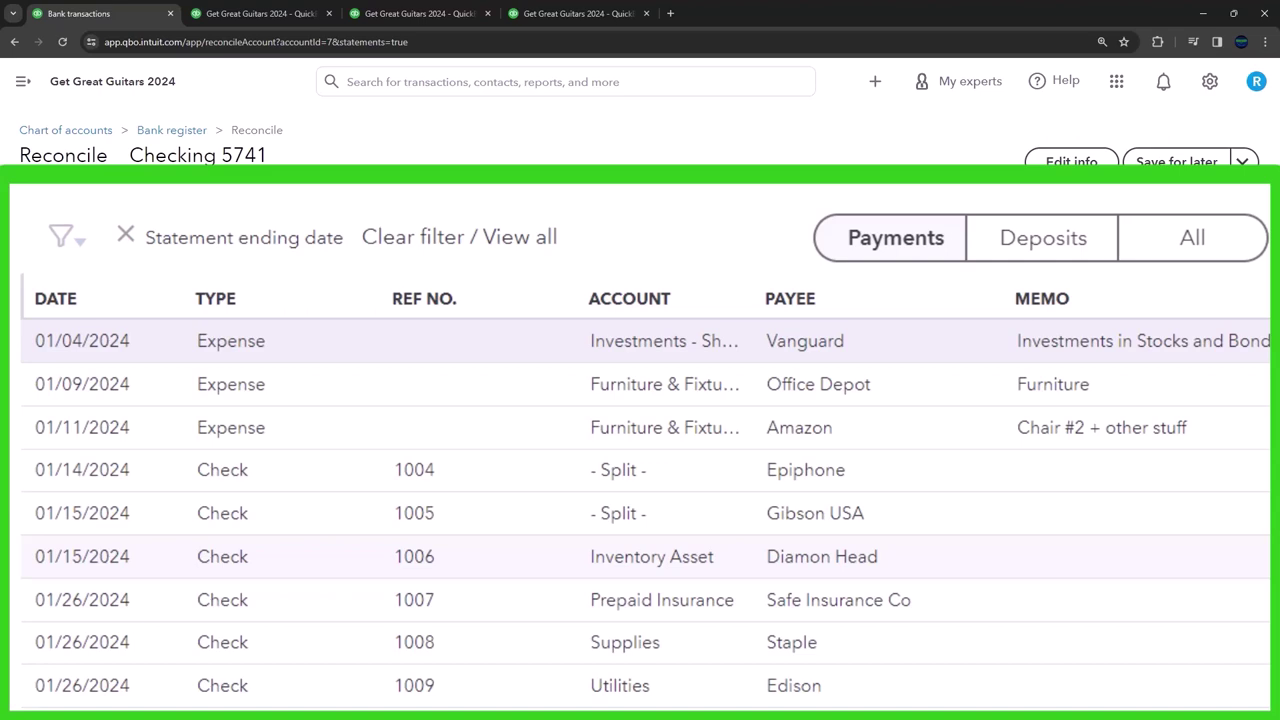
# - Bring back the January statement and select check 1002's 16,000.00 amount
pyautogui.click(1202, 13)
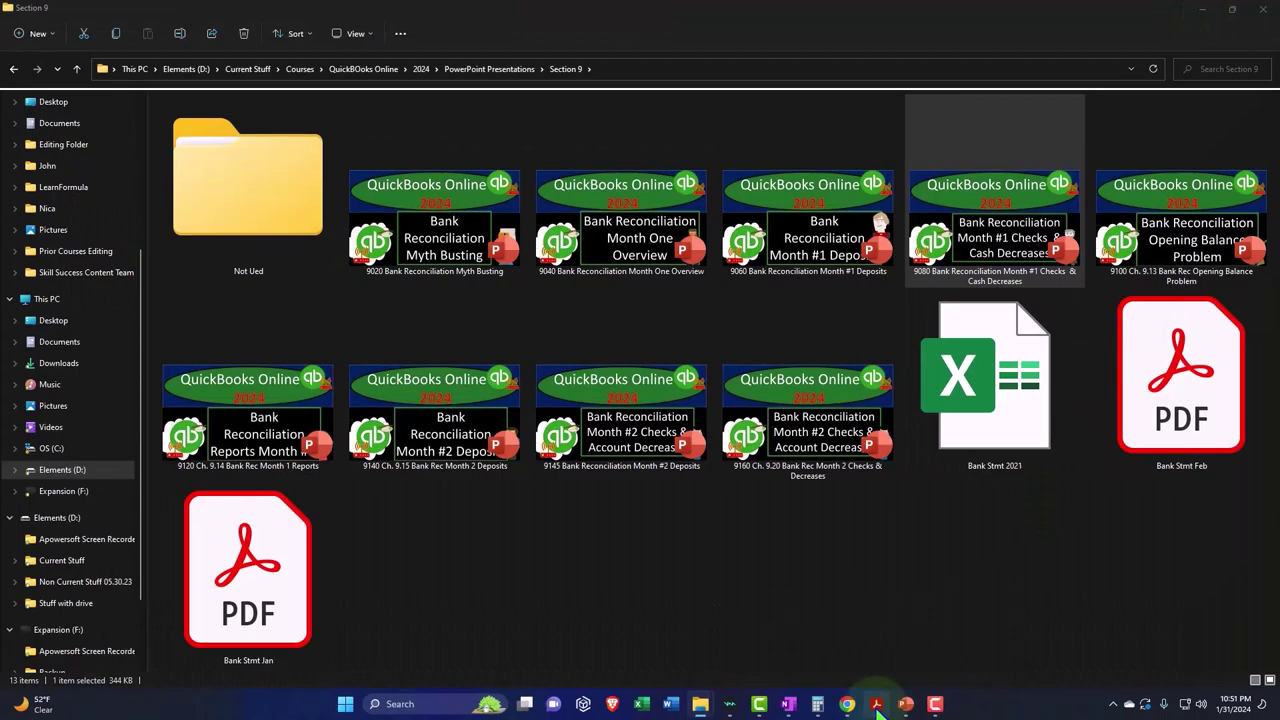
pyautogui.moveTo(876, 703)
pyautogui.click(796, 647)
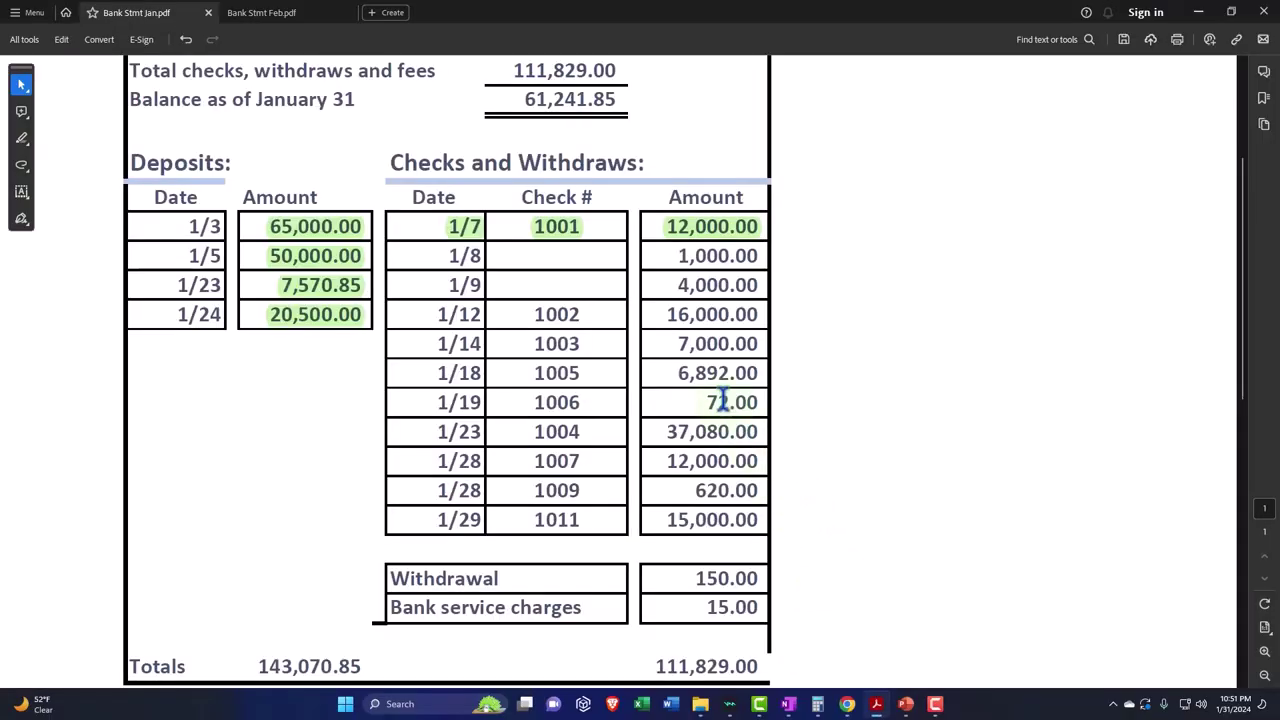
pyautogui.moveTo(677, 313); pyautogui.dragTo(762, 314)
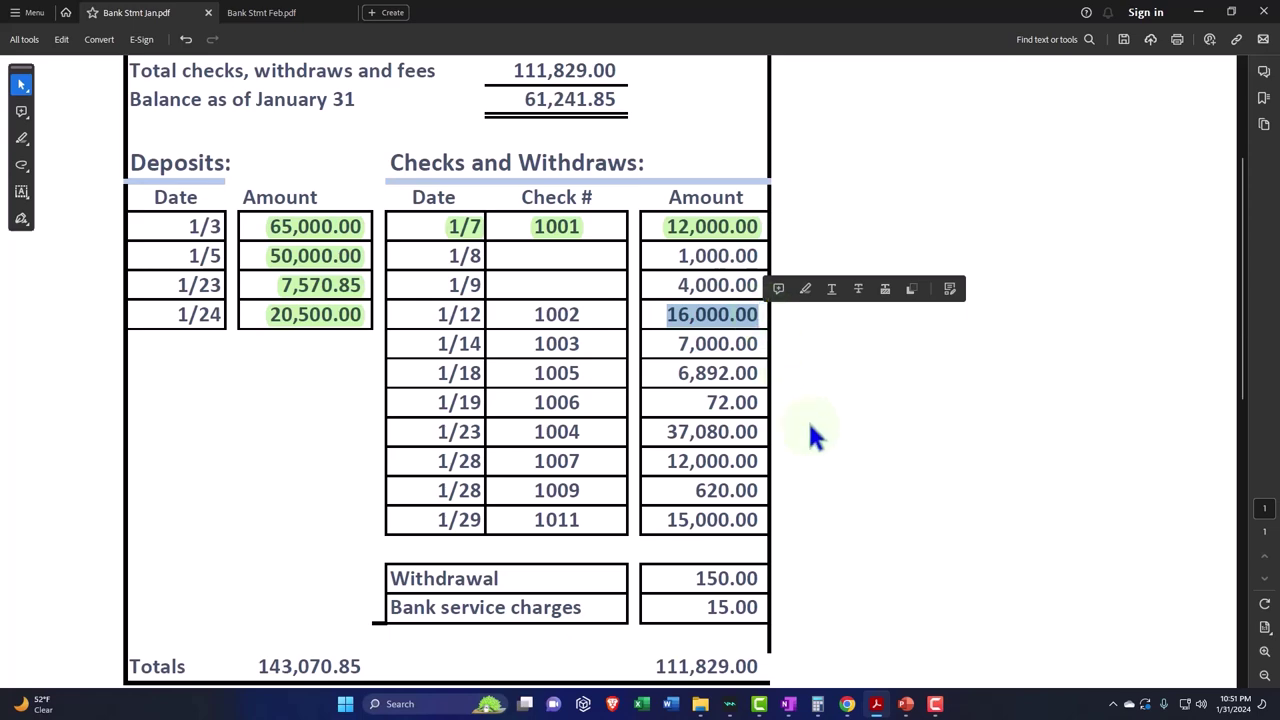
pyautogui.moveTo(846, 704)
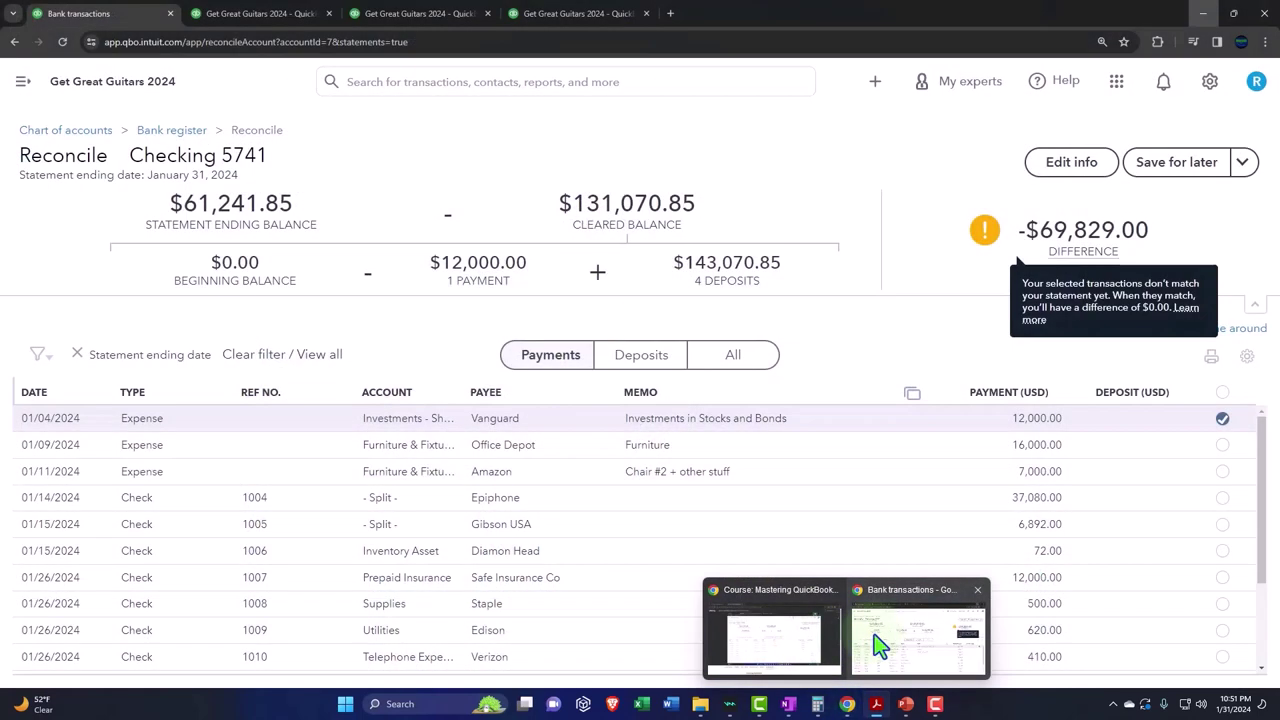
# - Clear the 01/09/2024 Office Depot 16,000.00 expense, making the cleared balance $115,070.85
pyautogui.click(874, 644)
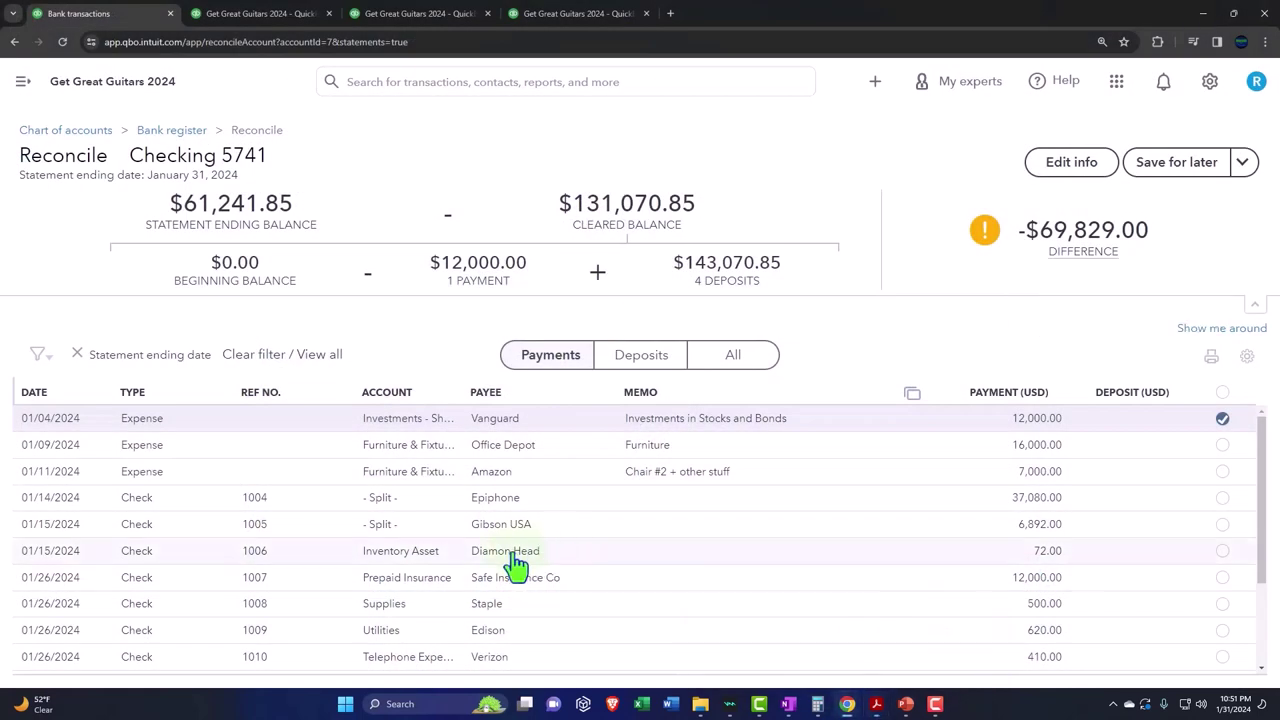
pyautogui.click(1222, 444)
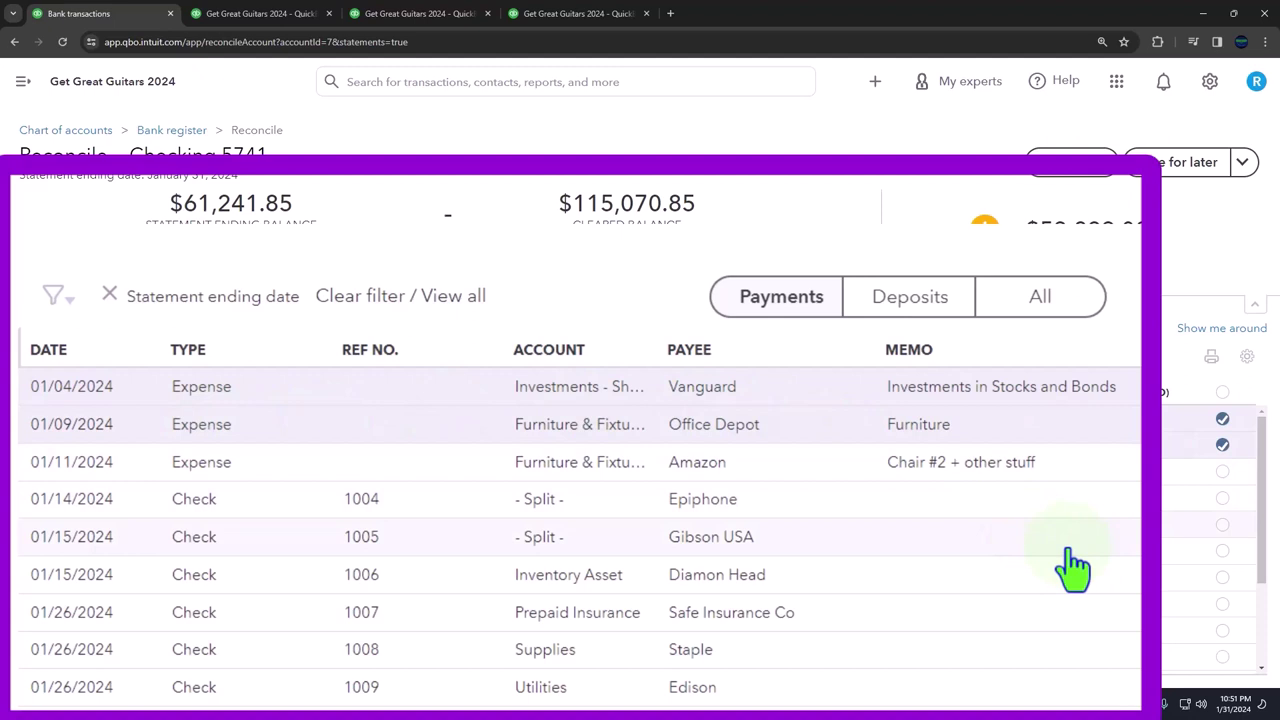
# - Highlight the 1/12 check 1002 row for 16,000.00 in green on the statement
pyautogui.moveTo(875, 704)
pyautogui.click(840, 646)
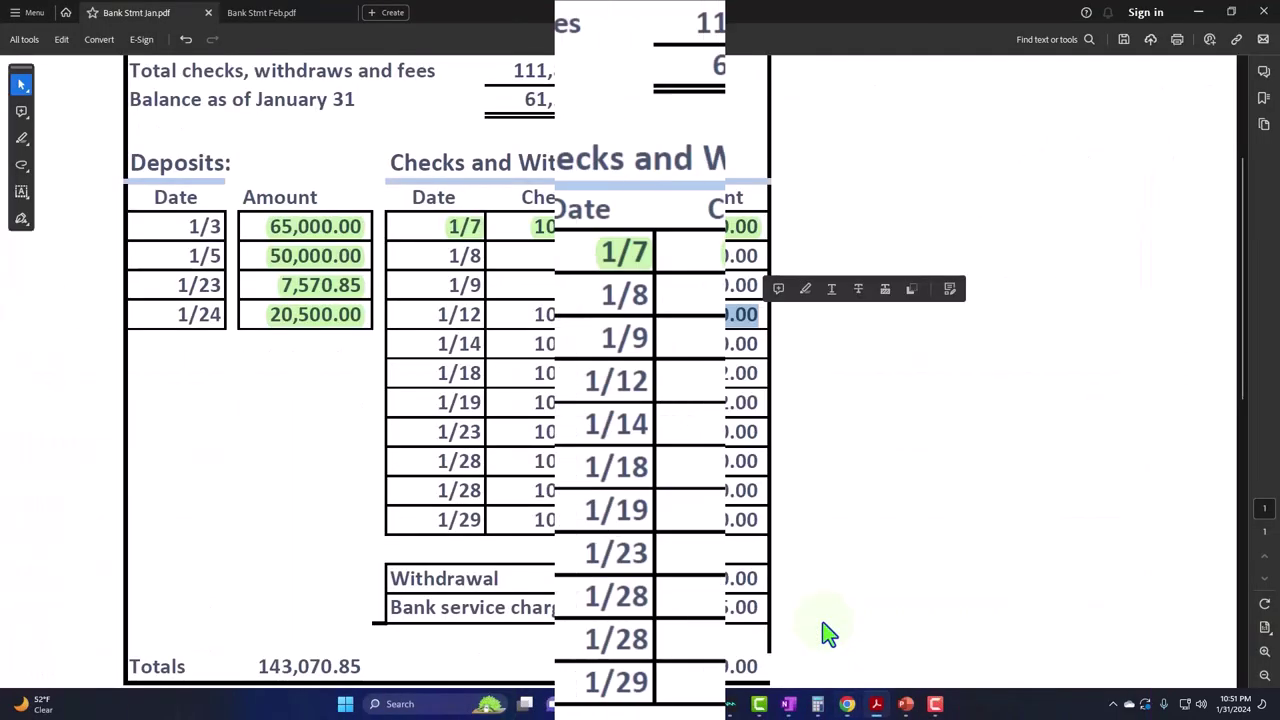
pyautogui.moveTo(588, 380); pyautogui.dragTo(983, 383)
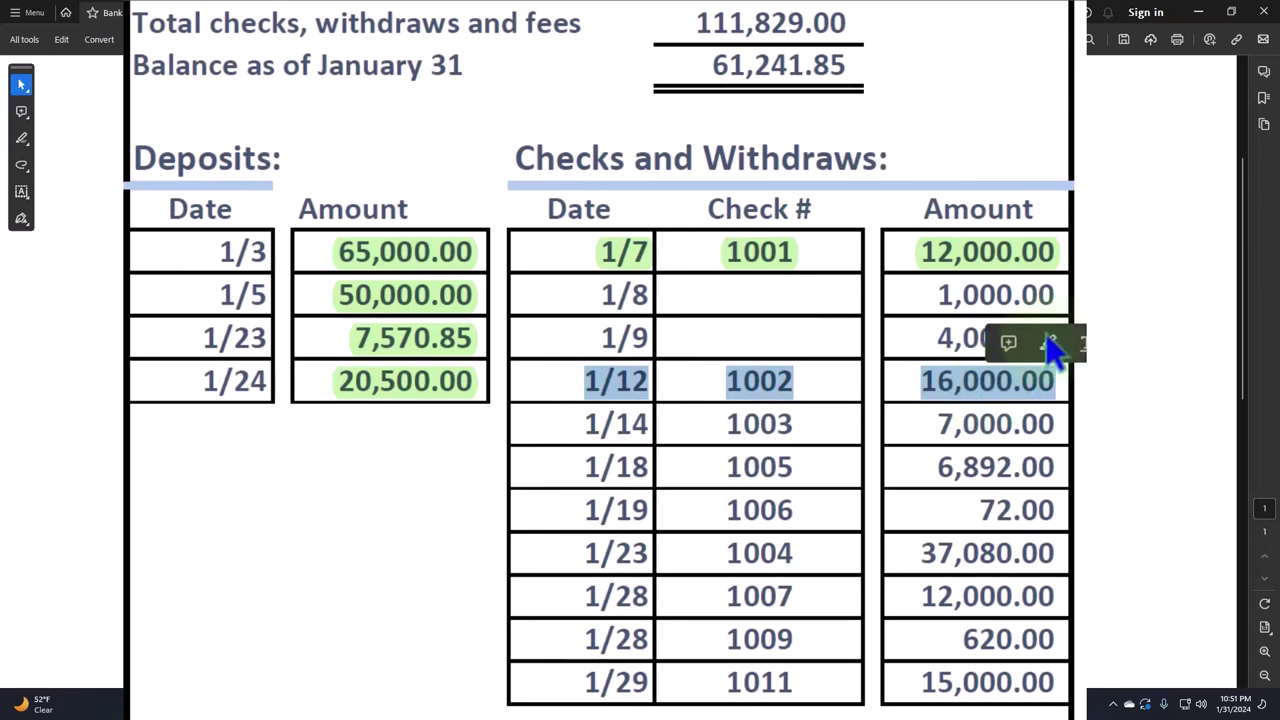
pyautogui.click(1051, 349)
pyautogui.click(1196, 12)
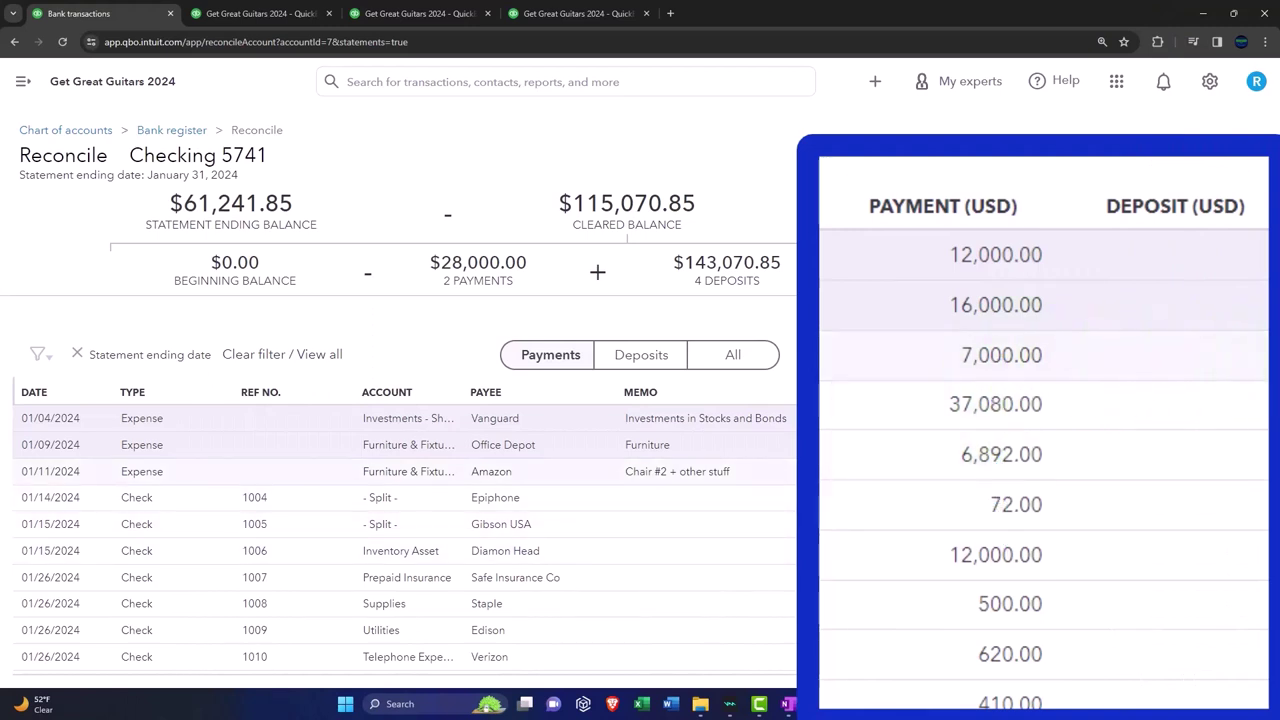
# - Clear the Amazon 7,000.00 expense and highlight the 1/14 check 1003 row in green
pyautogui.click(400, 471)
pyautogui.moveTo(846, 704)
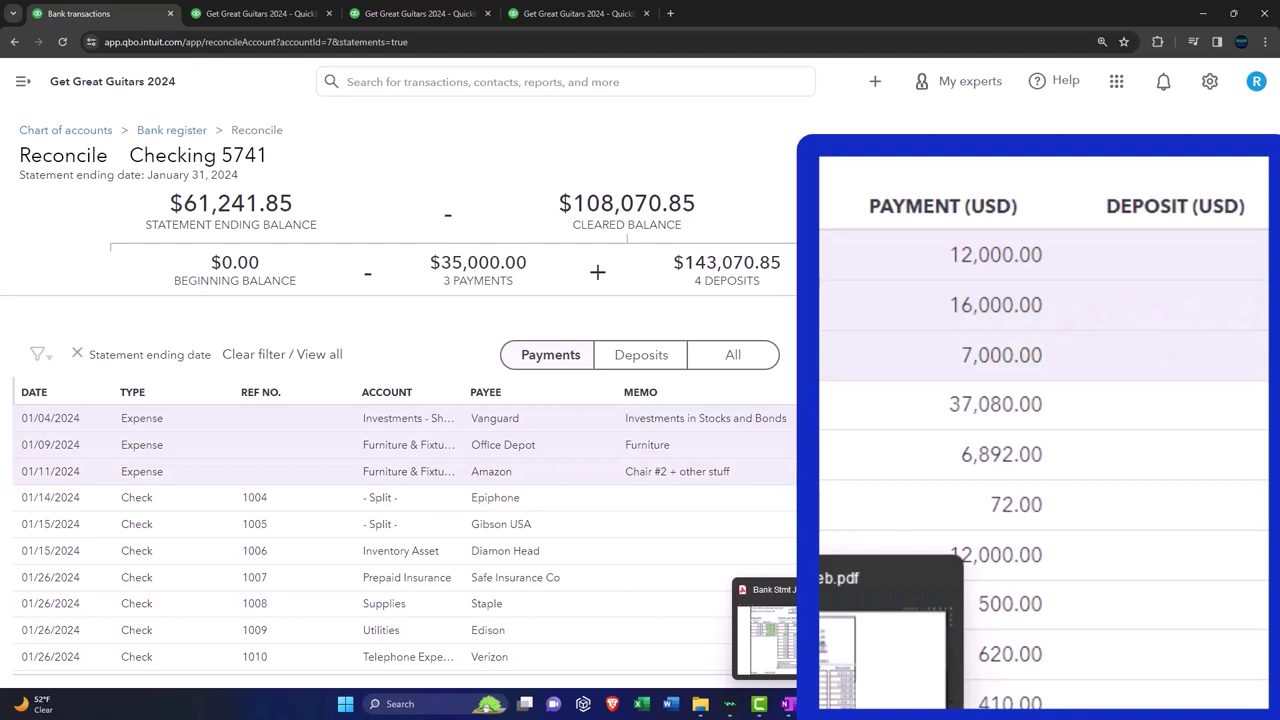
pyautogui.click(813, 636)
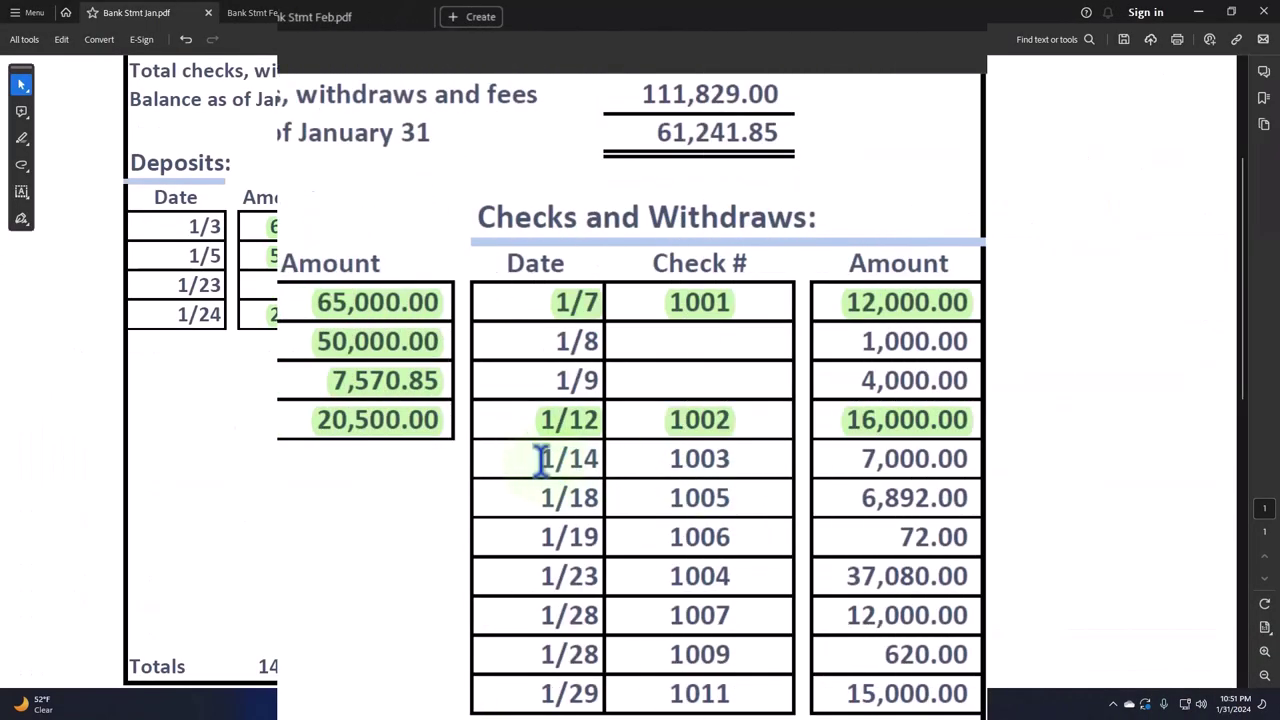
pyautogui.moveTo(540, 462); pyautogui.dragTo(966, 456)
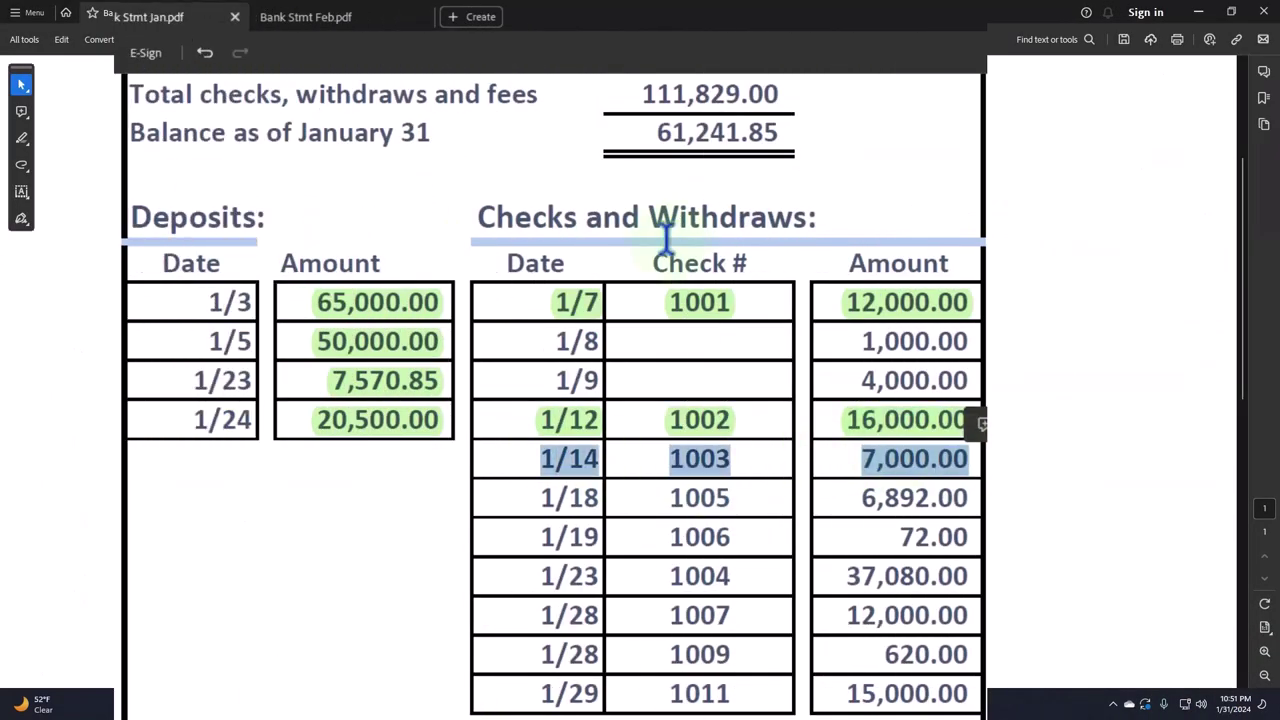
pyautogui.click(981, 424)
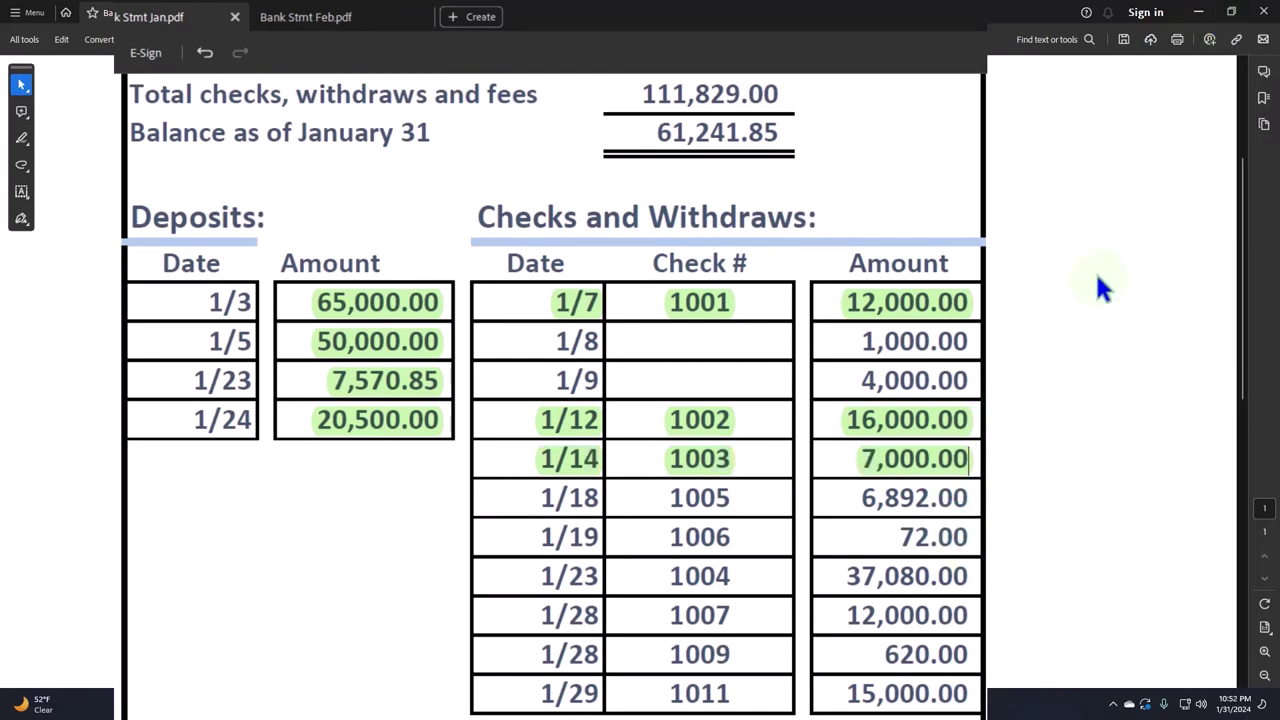
# - Clear check 1005 to Gibson USA for 6,892.00 and collapse the balance summary
pyautogui.click(1198, 11)
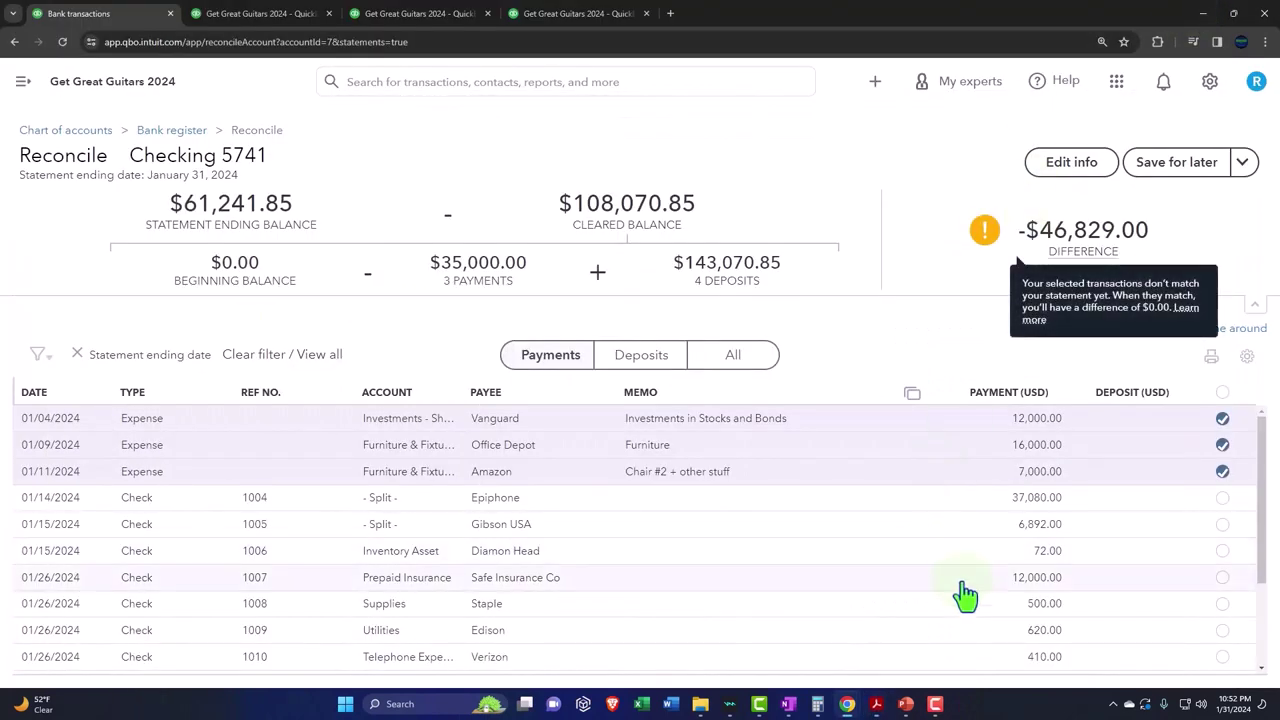
pyautogui.click(1222, 526)
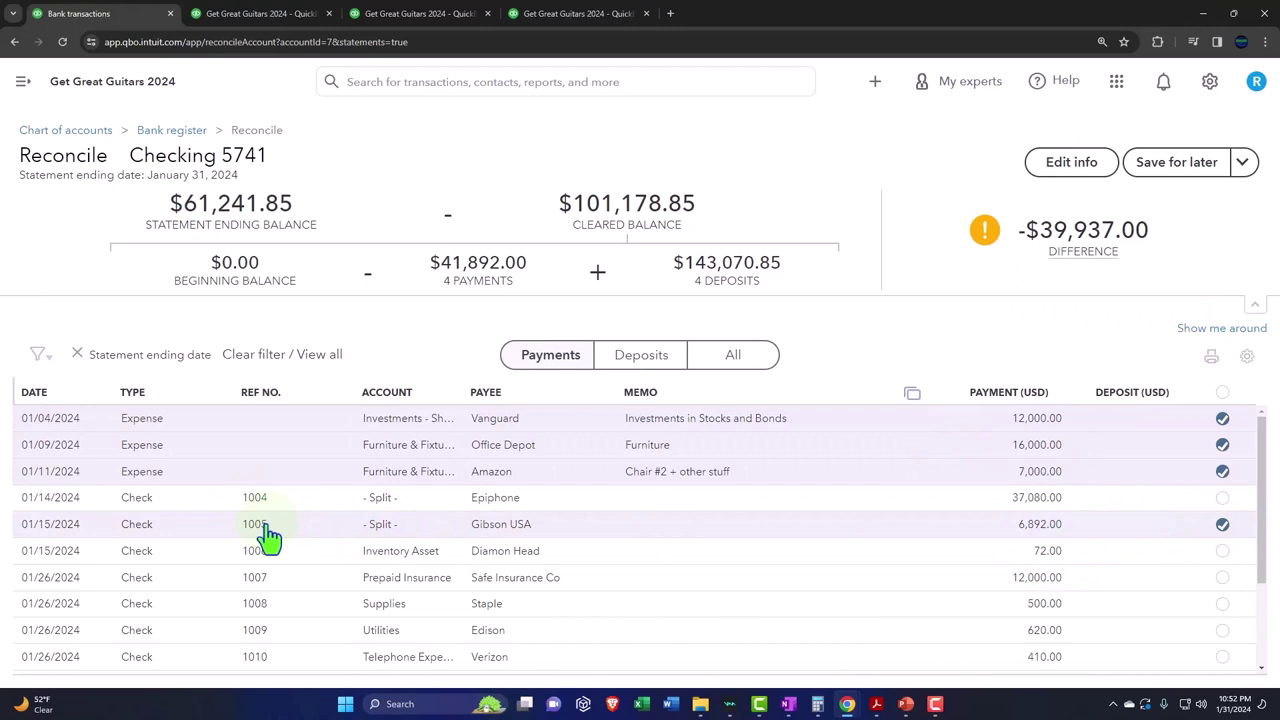
pyautogui.scroll(-1, 265, 535)
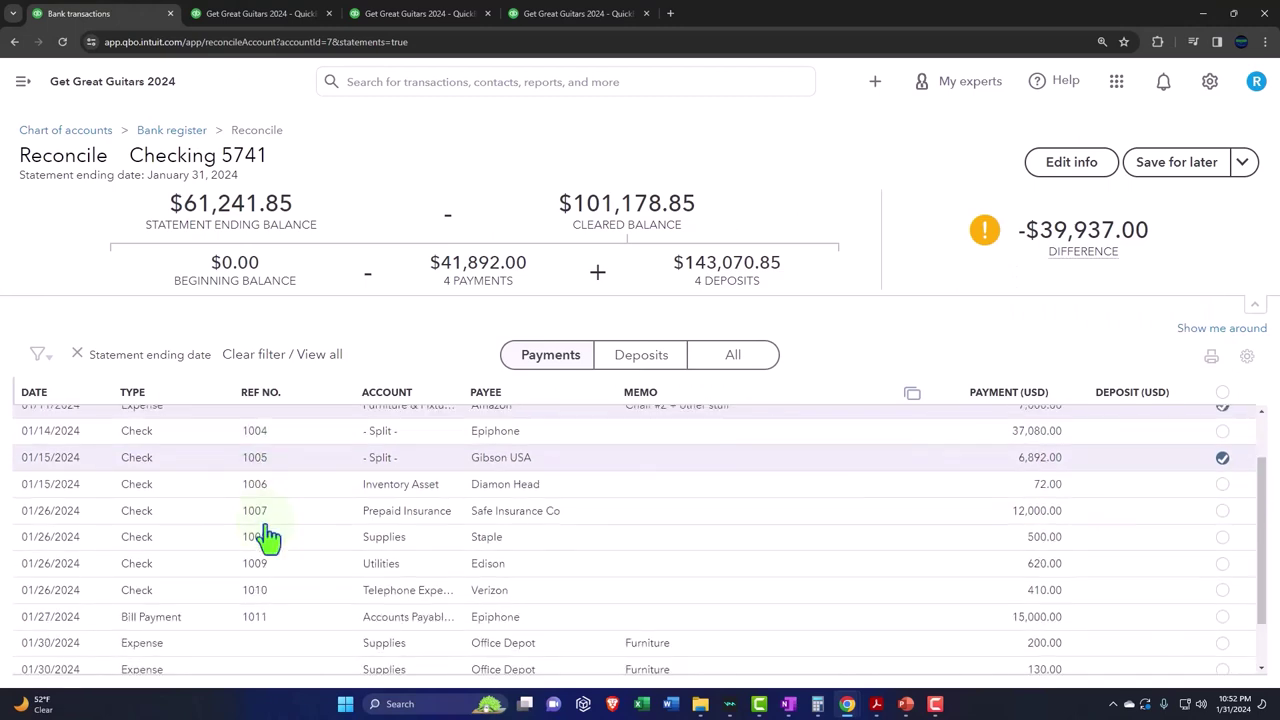
pyautogui.click(1255, 305)
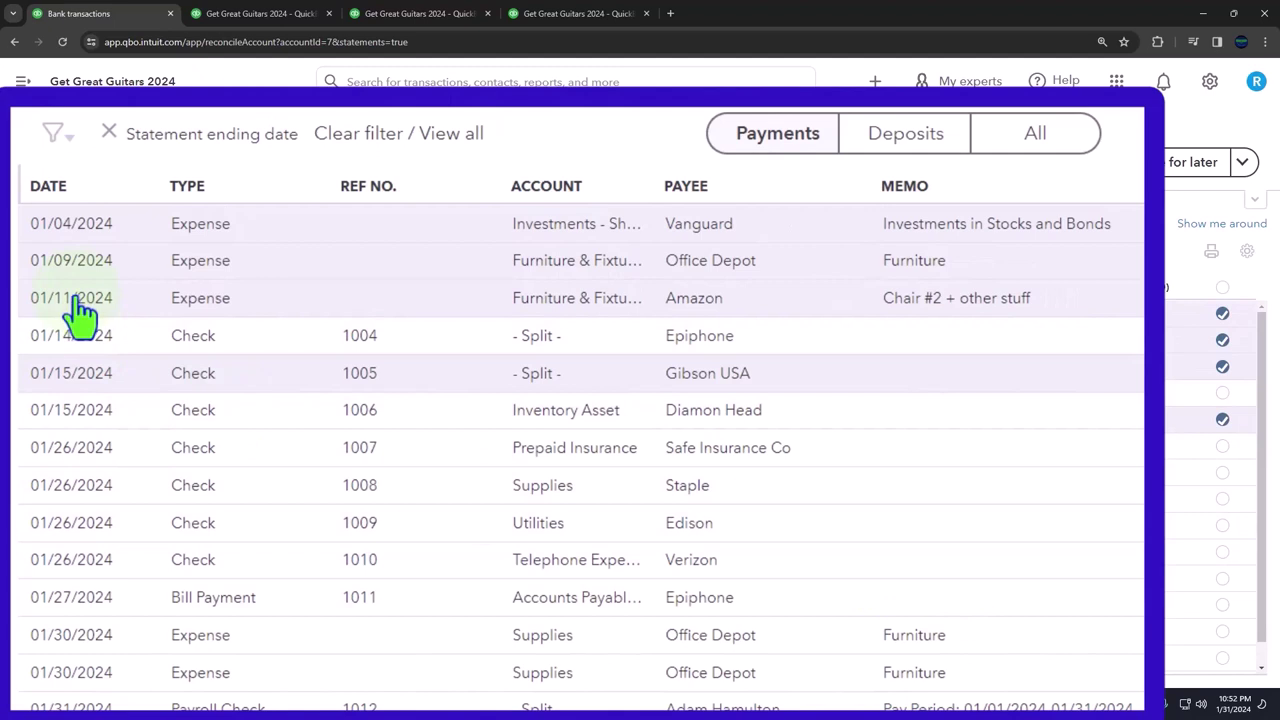
# - Highlight the 1/18 check 1005 row on the January statement as matched
pyautogui.moveTo(876, 704)
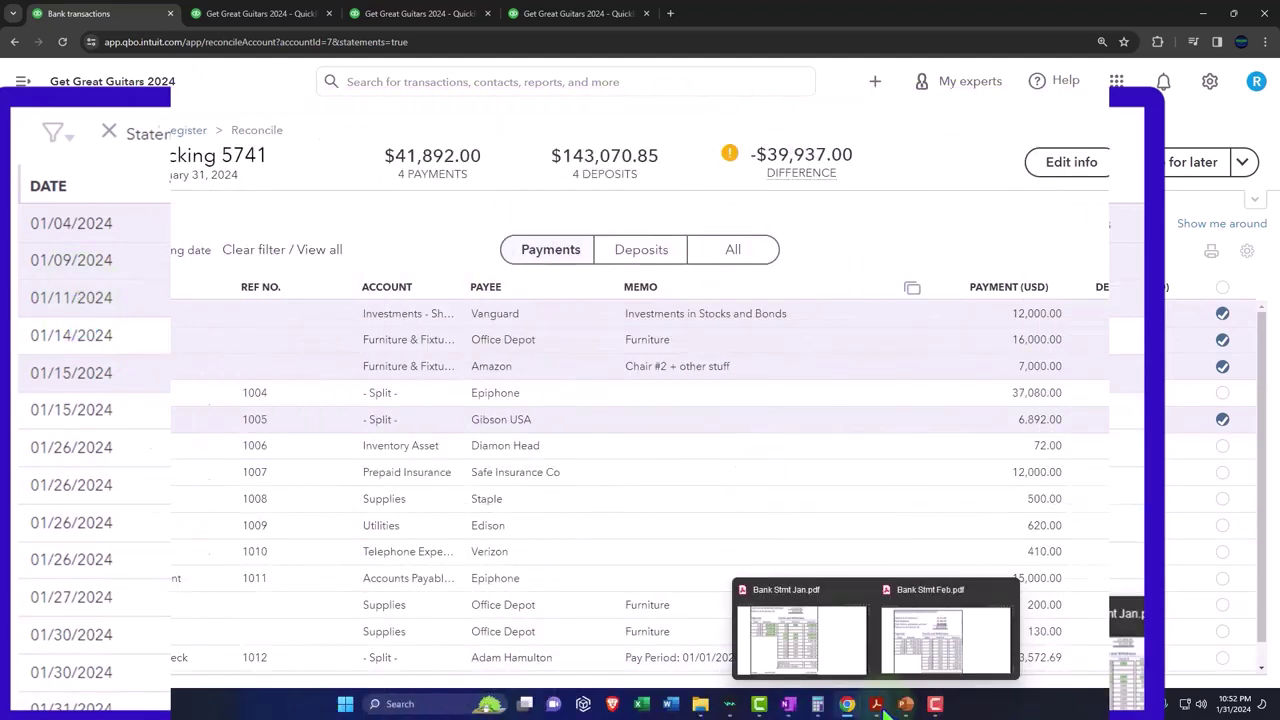
pyautogui.click(831, 646)
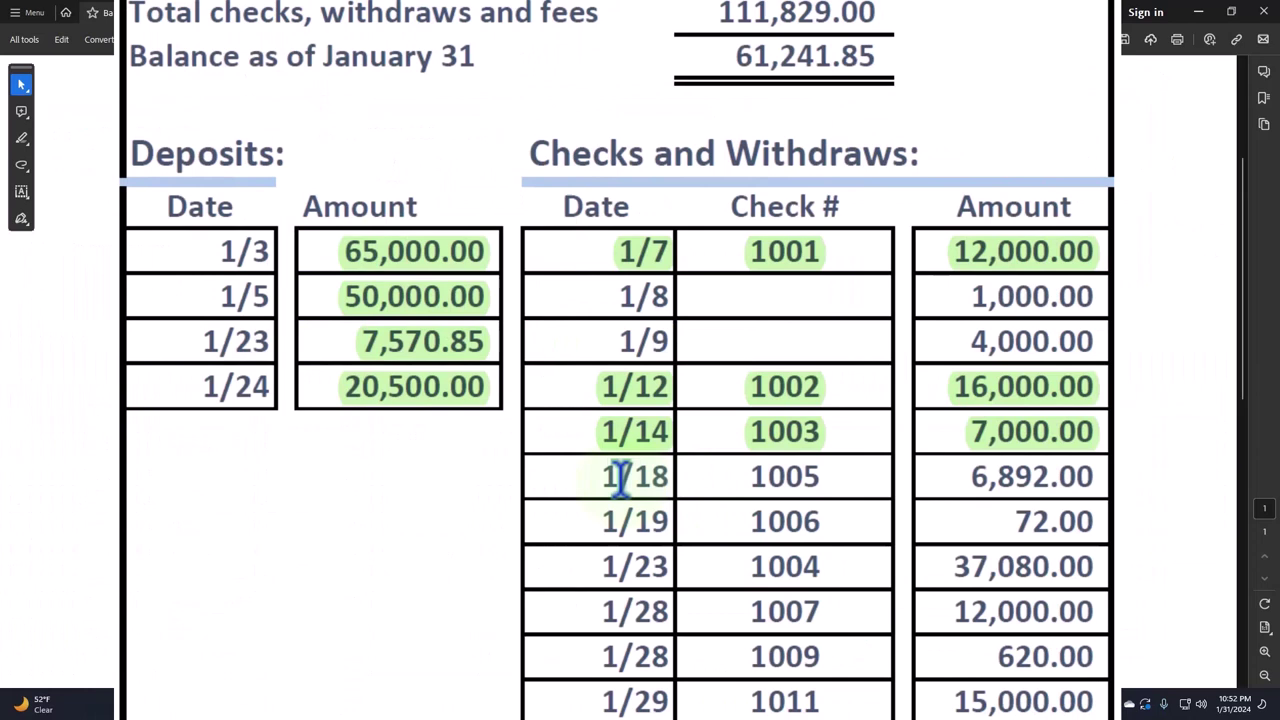
pyautogui.moveTo(602, 477); pyautogui.dragTo(1095, 477)
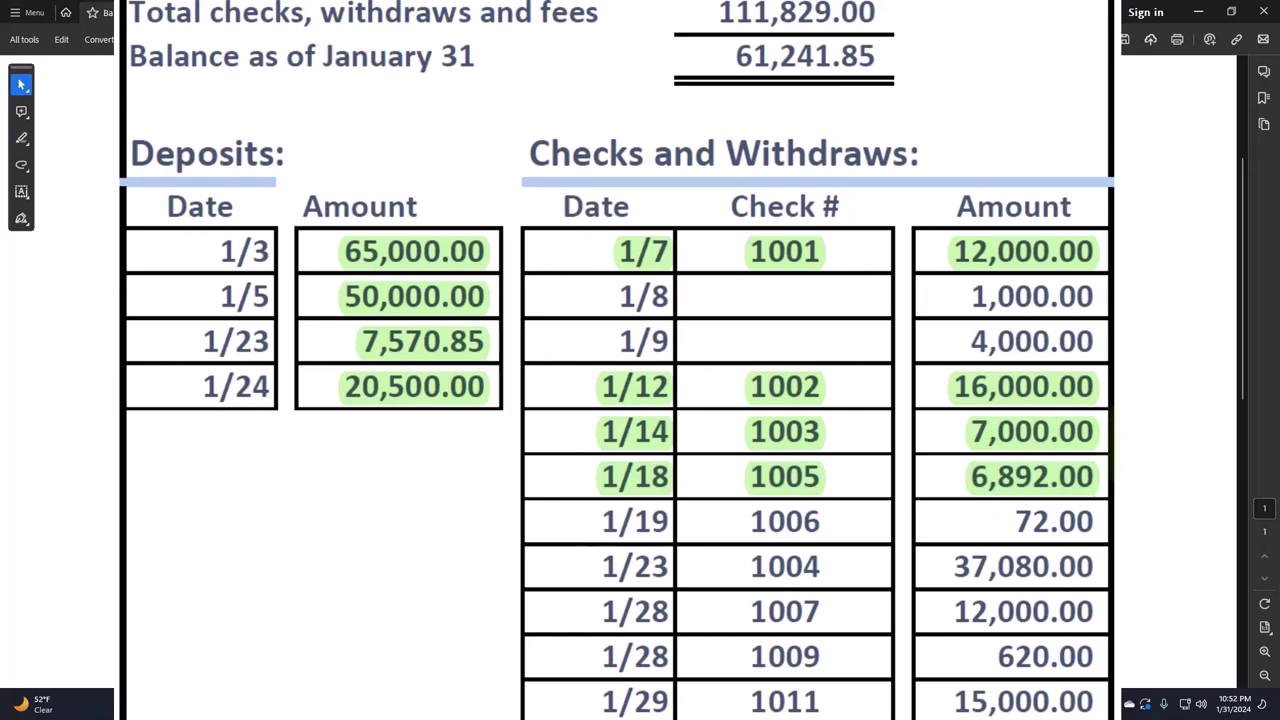
# - Clear check 1006 to Diamon Head and highlight its 1/19 statement row
pyautogui.hotkey('alt', 'Tab')
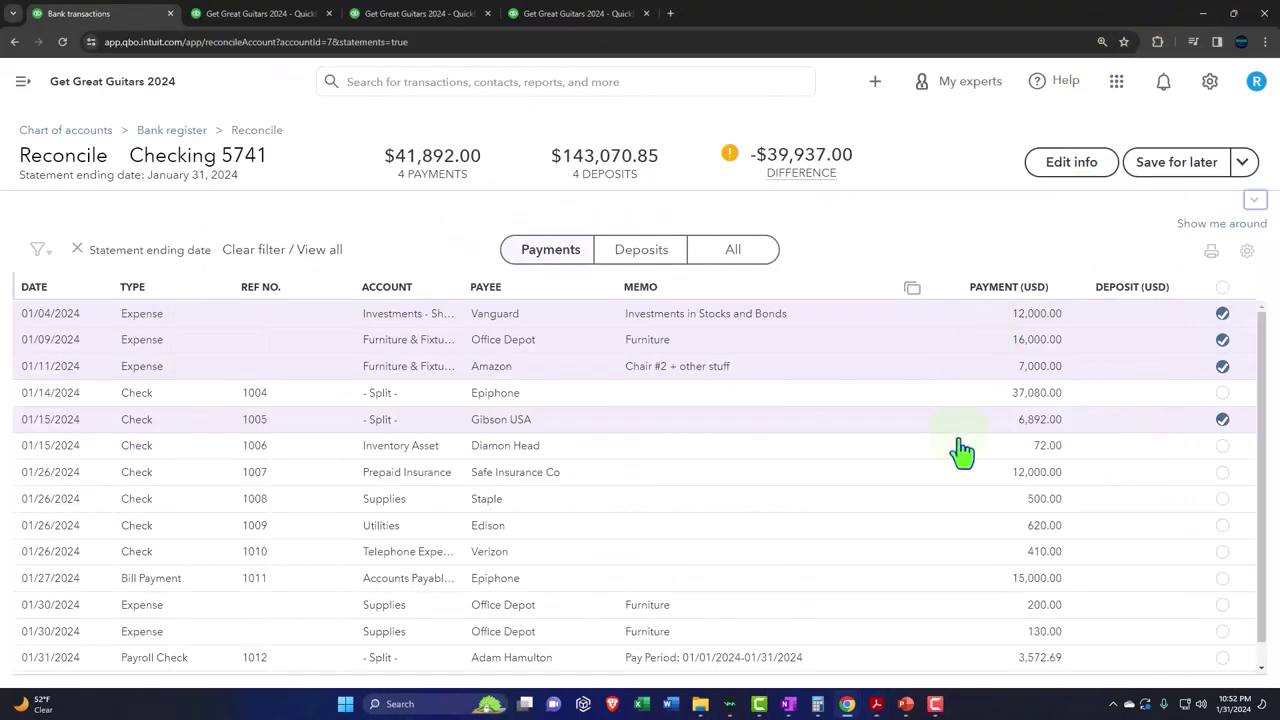
pyautogui.click(1222, 445)
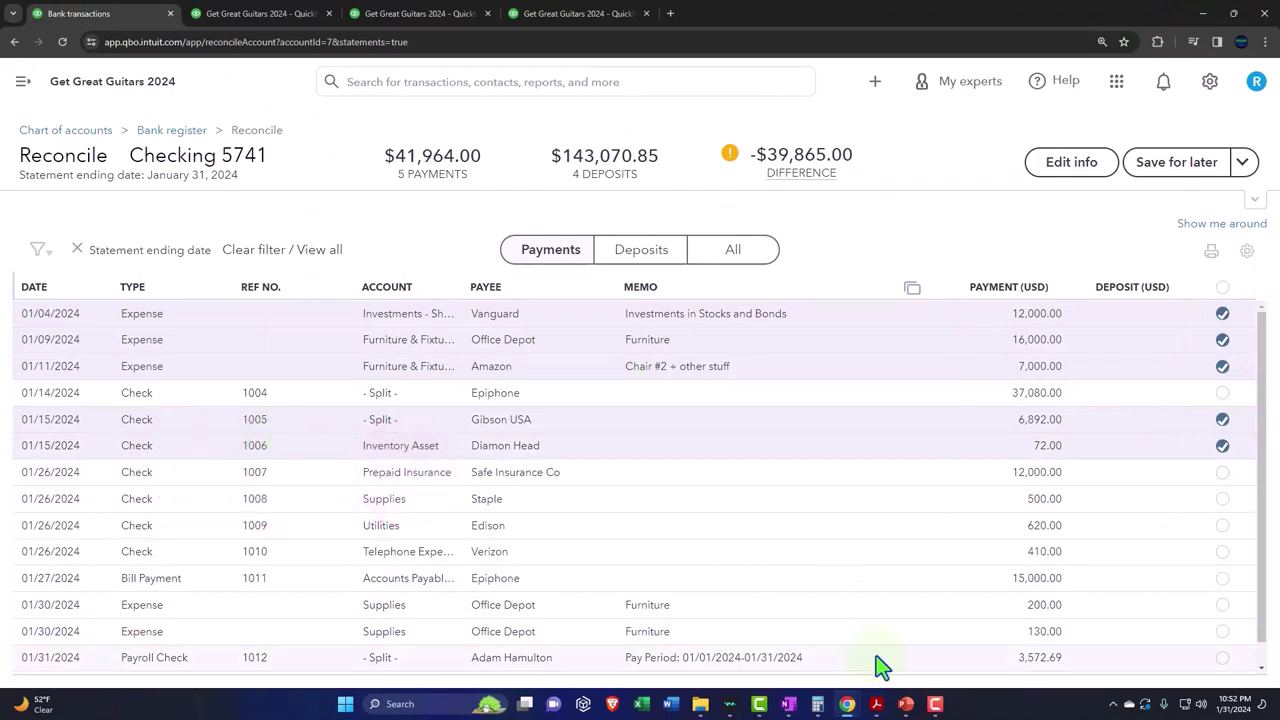
pyautogui.moveTo(876, 704)
pyautogui.click(820, 630)
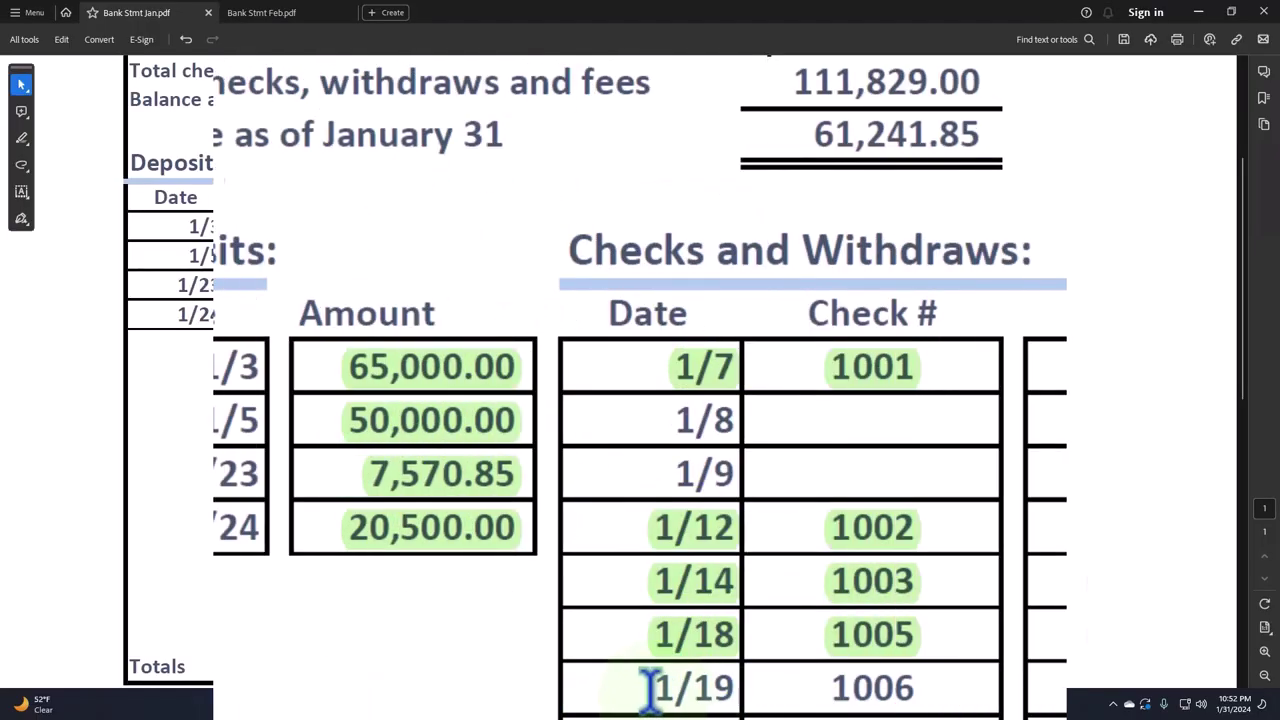
pyautogui.moveTo(650, 688); pyautogui.dragTo(1210, 688)
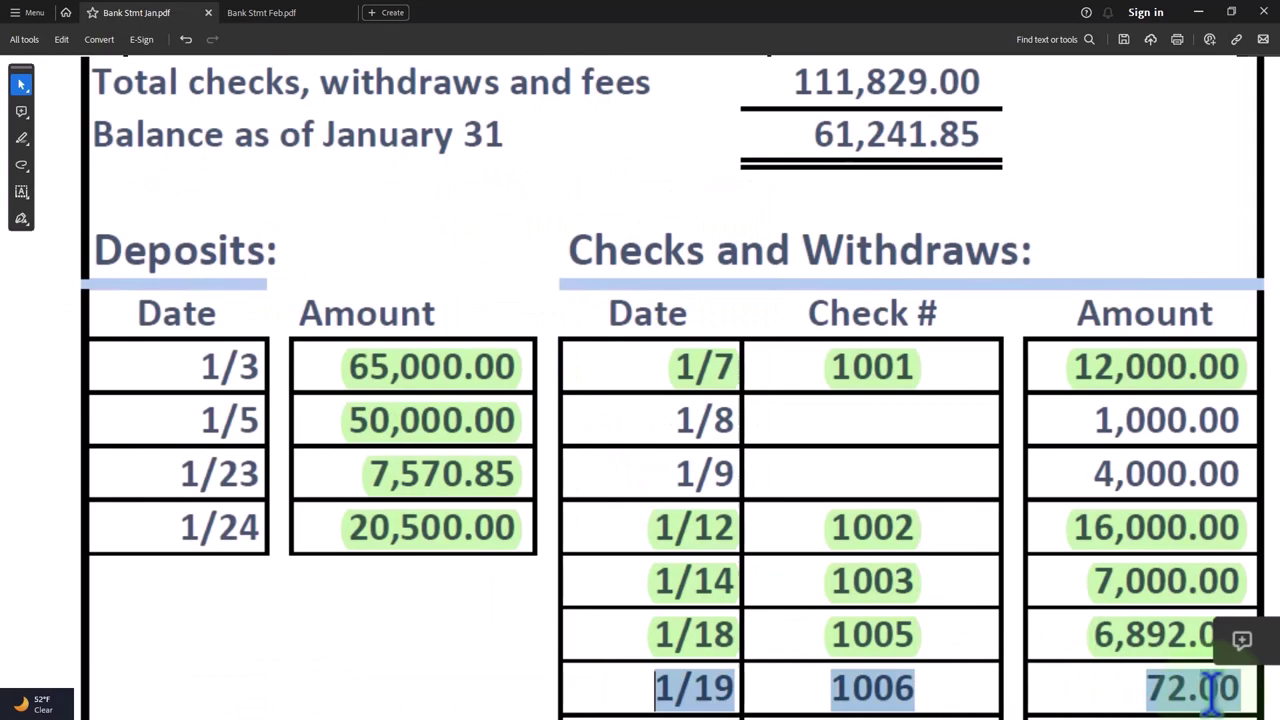
pyautogui.click(1268, 665)
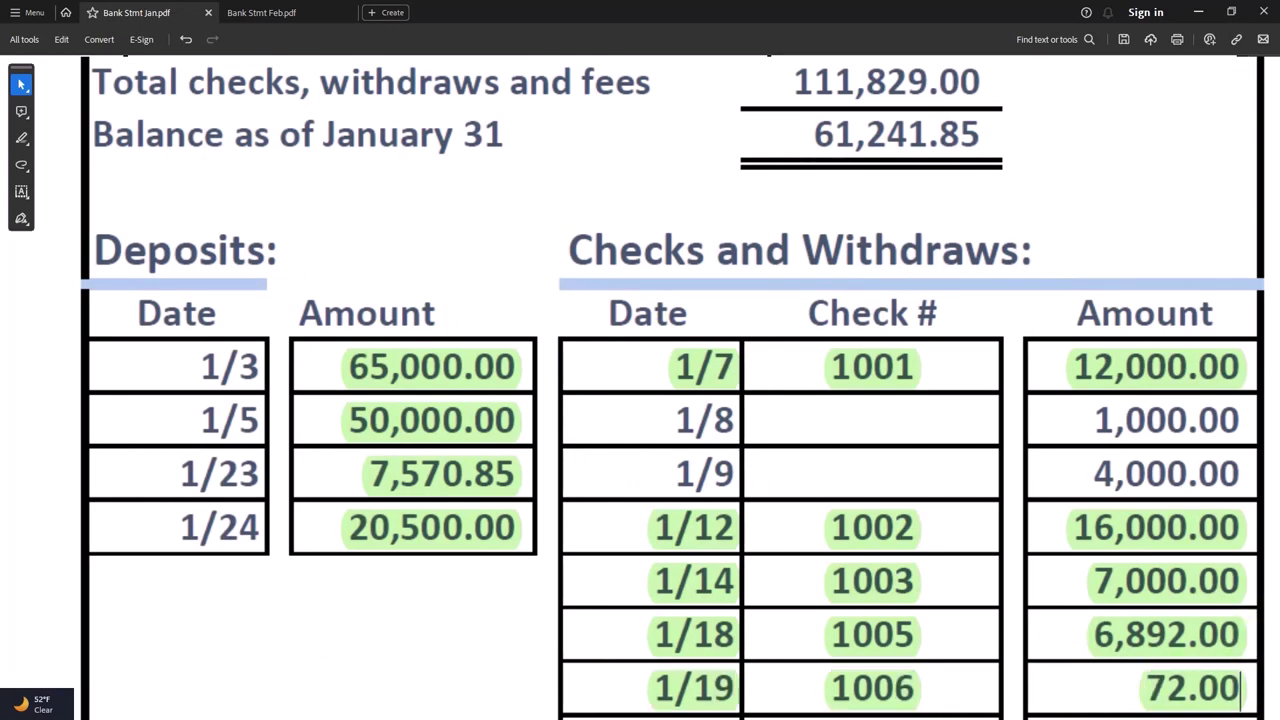
# - Clear the 01/14 check 1004 to Epiphone for 37,080.00, leaving a -$2,785.00 difference
pyautogui.click(1198, 12)
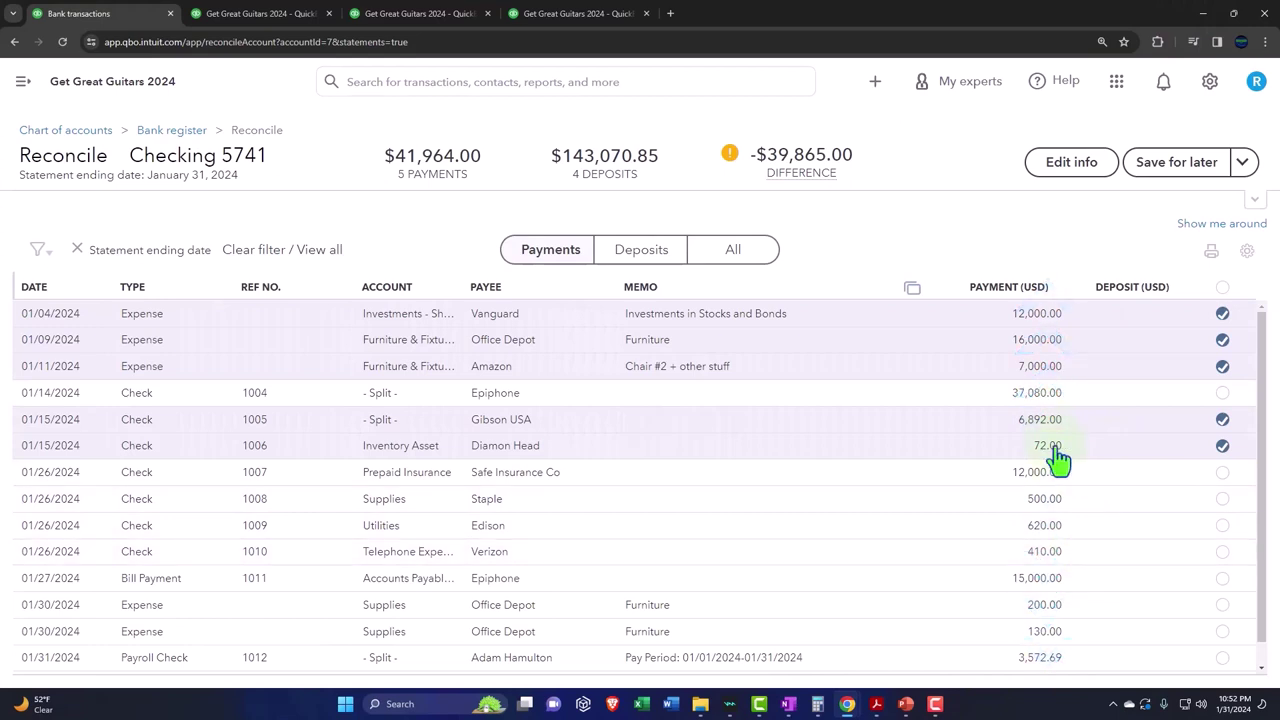
pyautogui.click(384, 418)
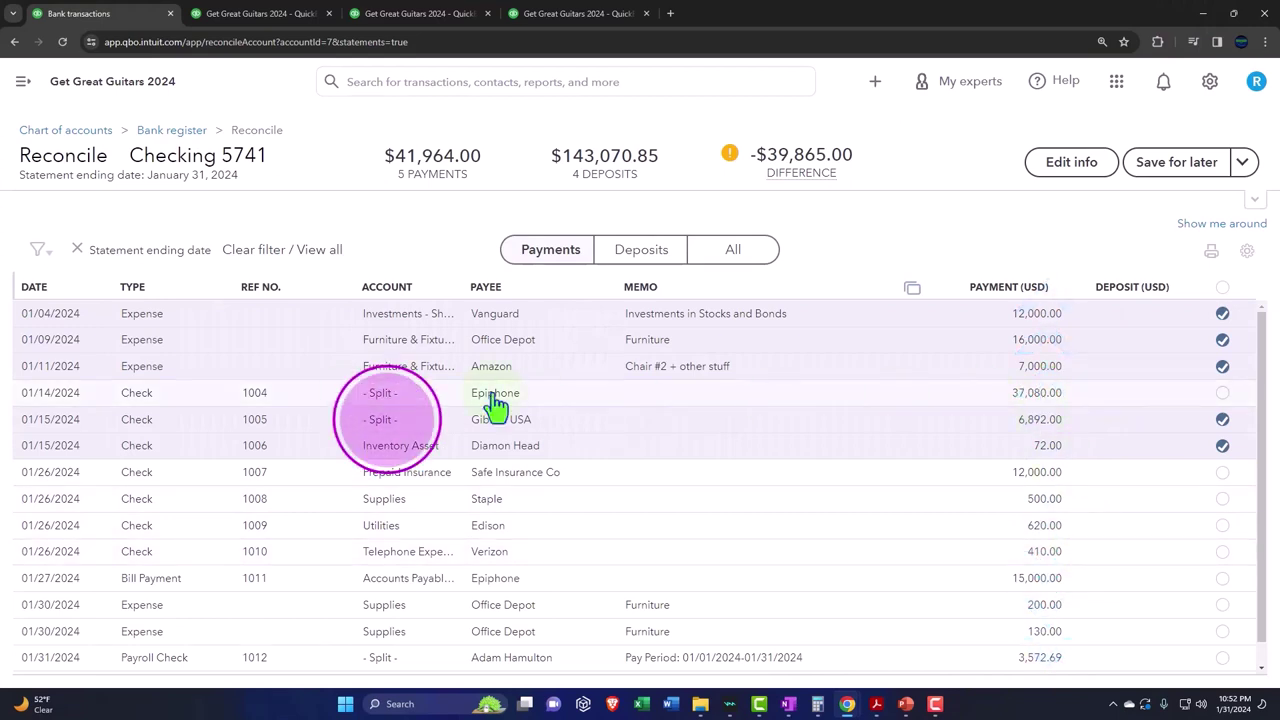
pyautogui.moveTo(875, 708)
pyautogui.click(805, 628)
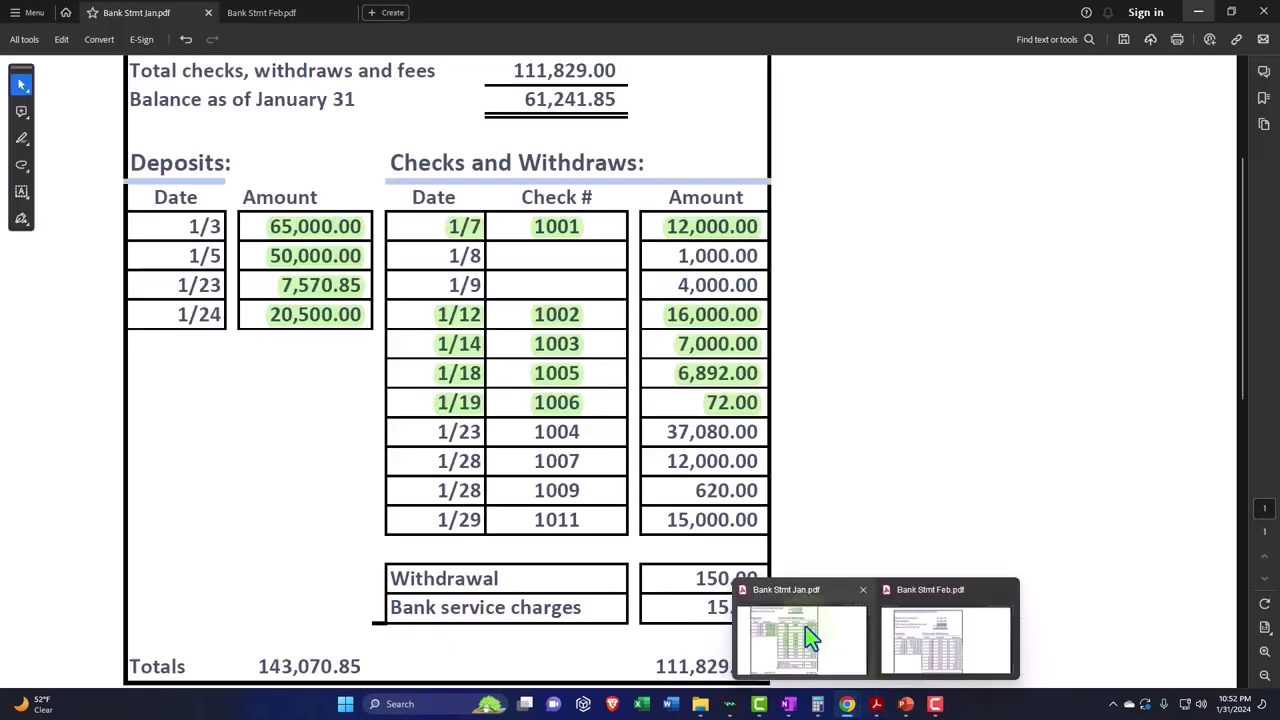
pyautogui.click(915, 630)
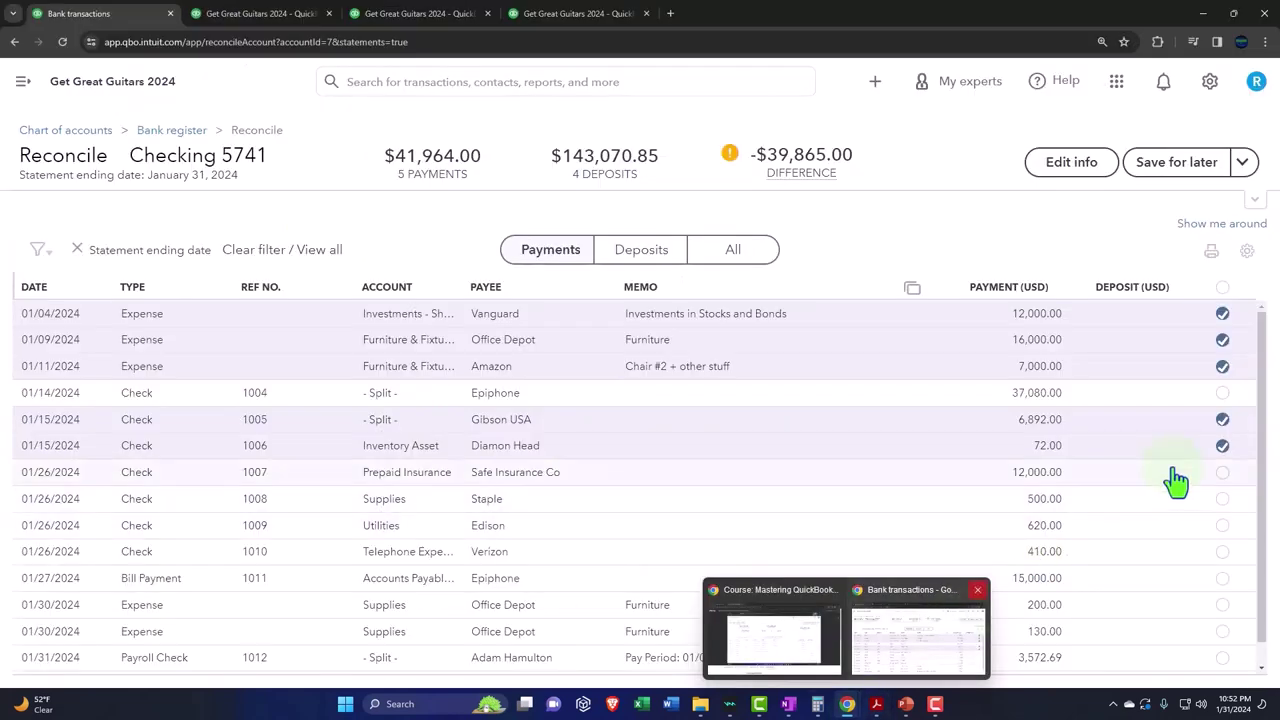
pyautogui.click(1222, 393)
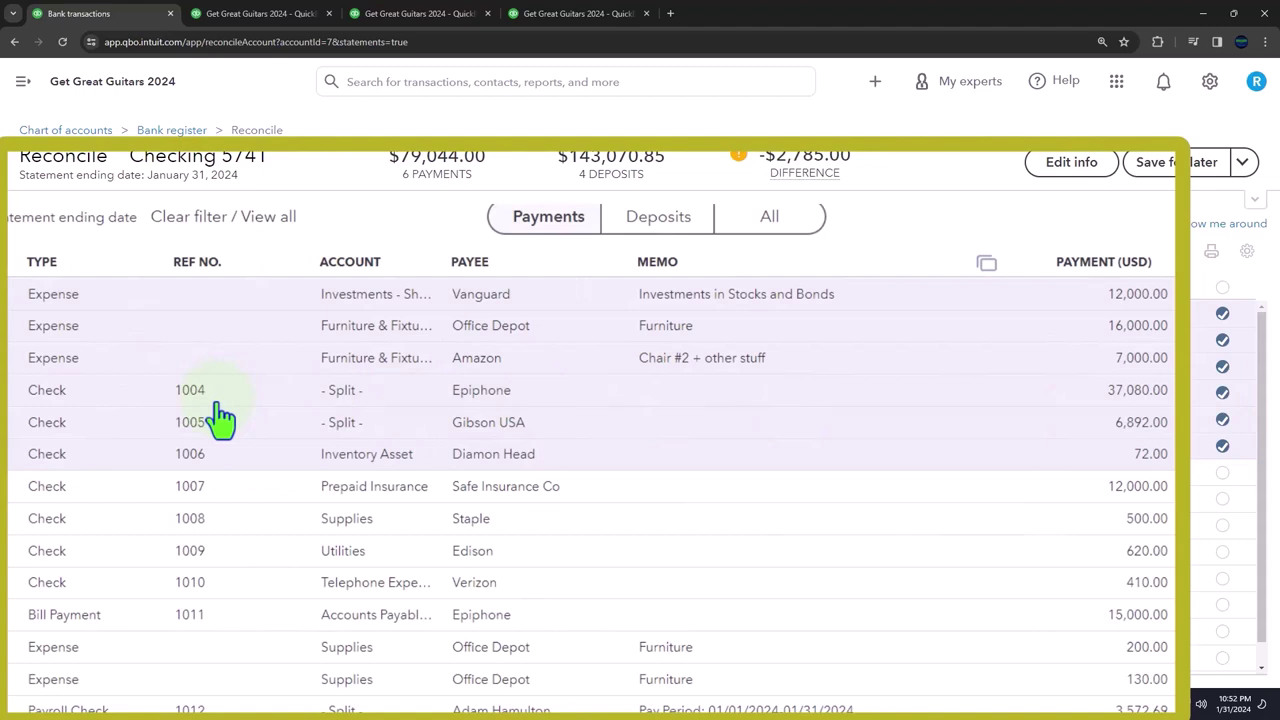
# - Highlight the 1/23 check 1004 row for 37,080.00 on the statement
pyautogui.moveTo(876, 704)
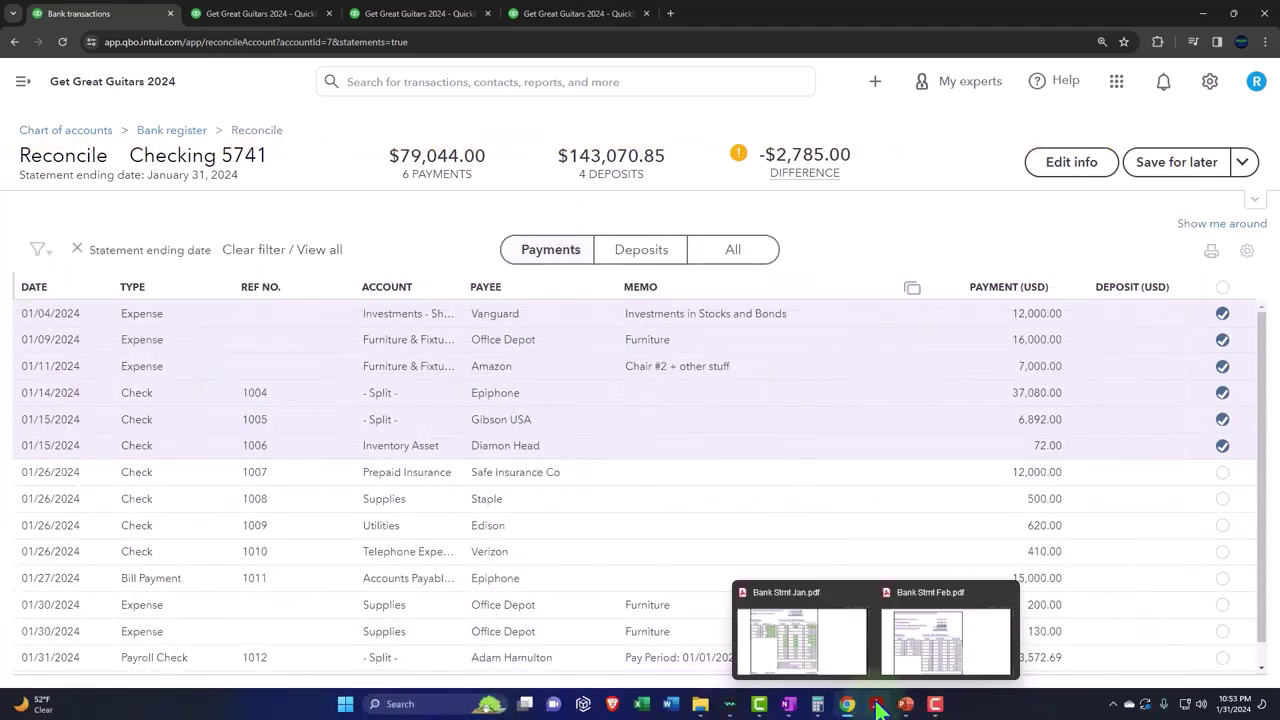
pyautogui.click(837, 667)
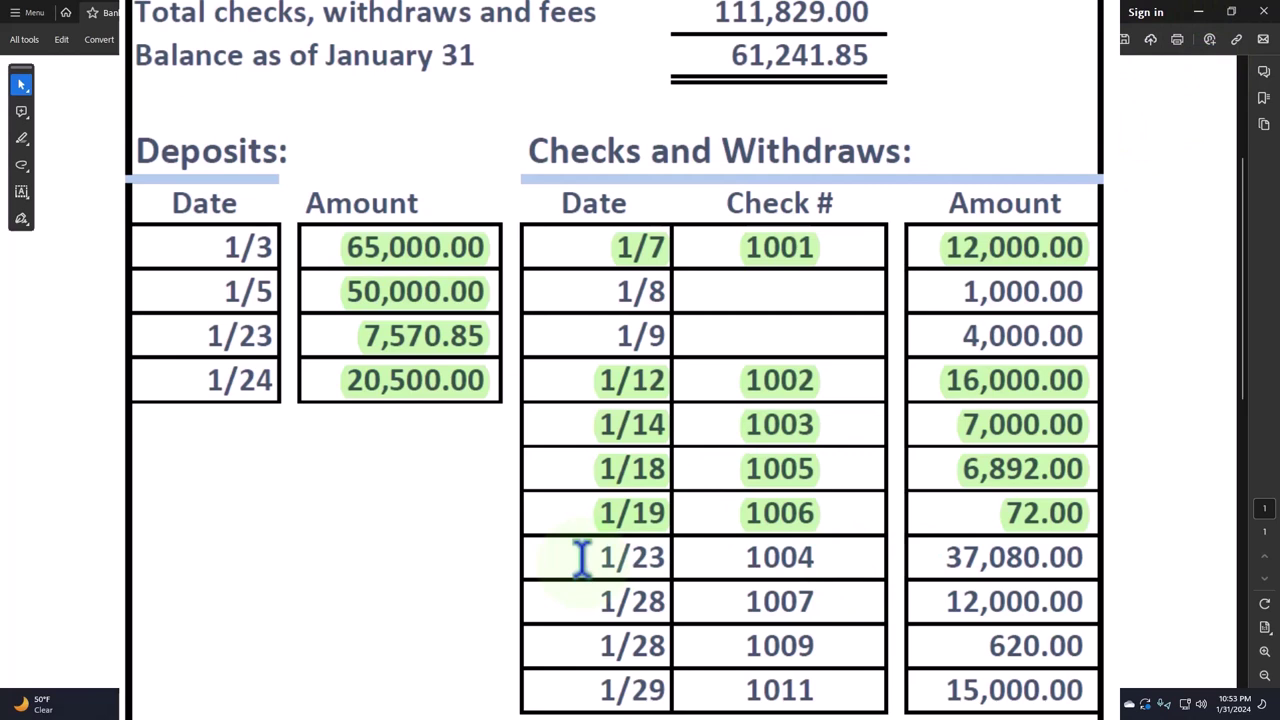
pyautogui.moveTo(580, 557); pyautogui.dragTo(1080, 557)
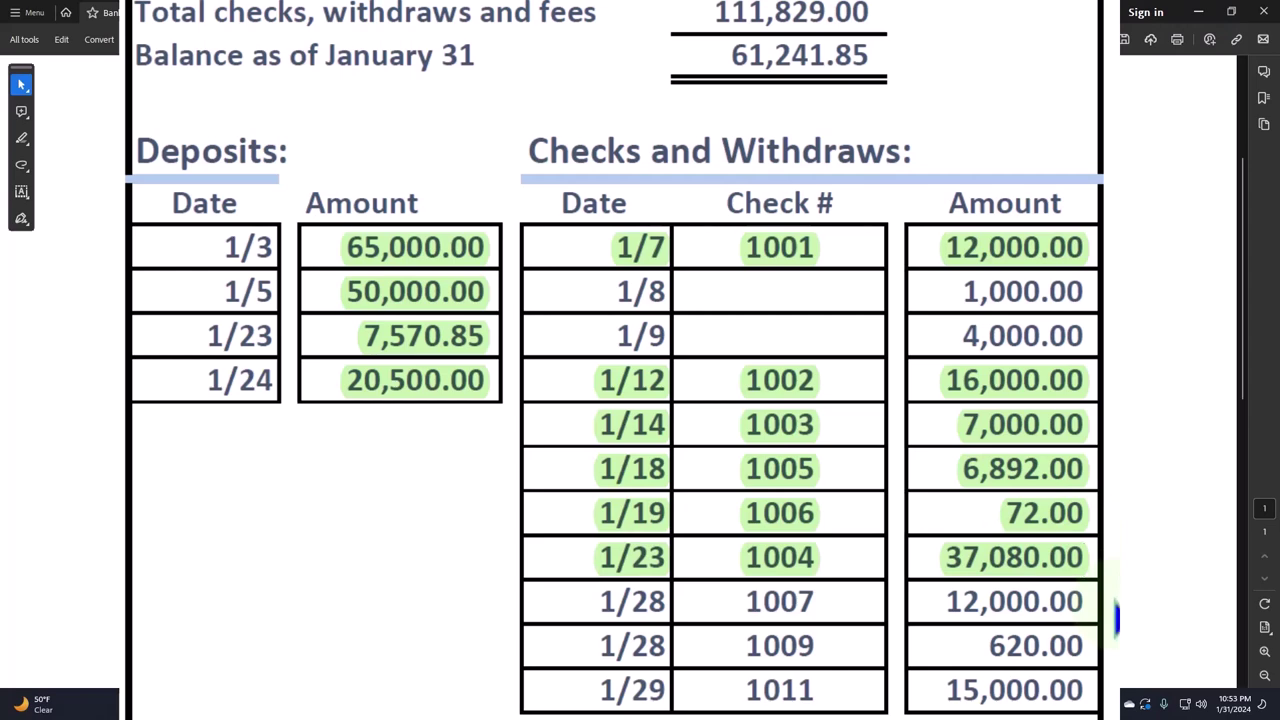
# - Clear check 1007 to Safe Insurance Co and check 1009 to Edison
pyautogui.hotkey('alt', 'Tab')
pyautogui.click(1222, 445)
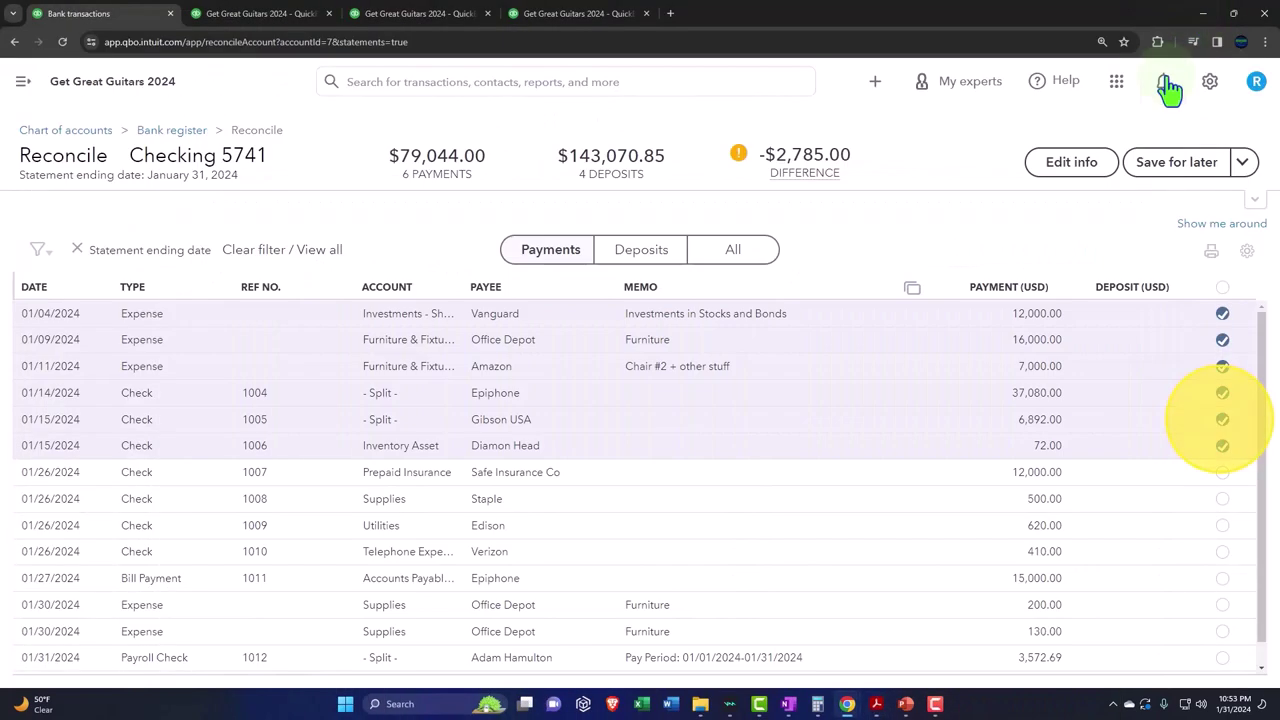
pyautogui.click(1222, 472)
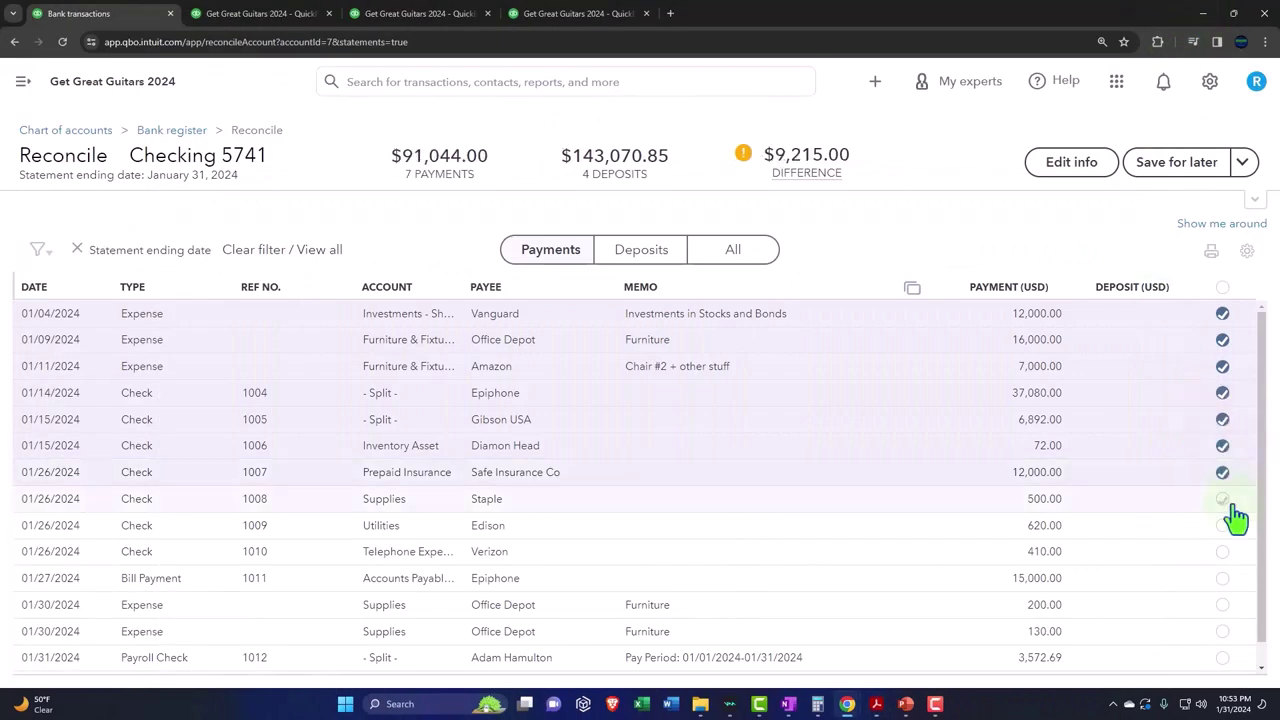
pyautogui.click(1222, 525)
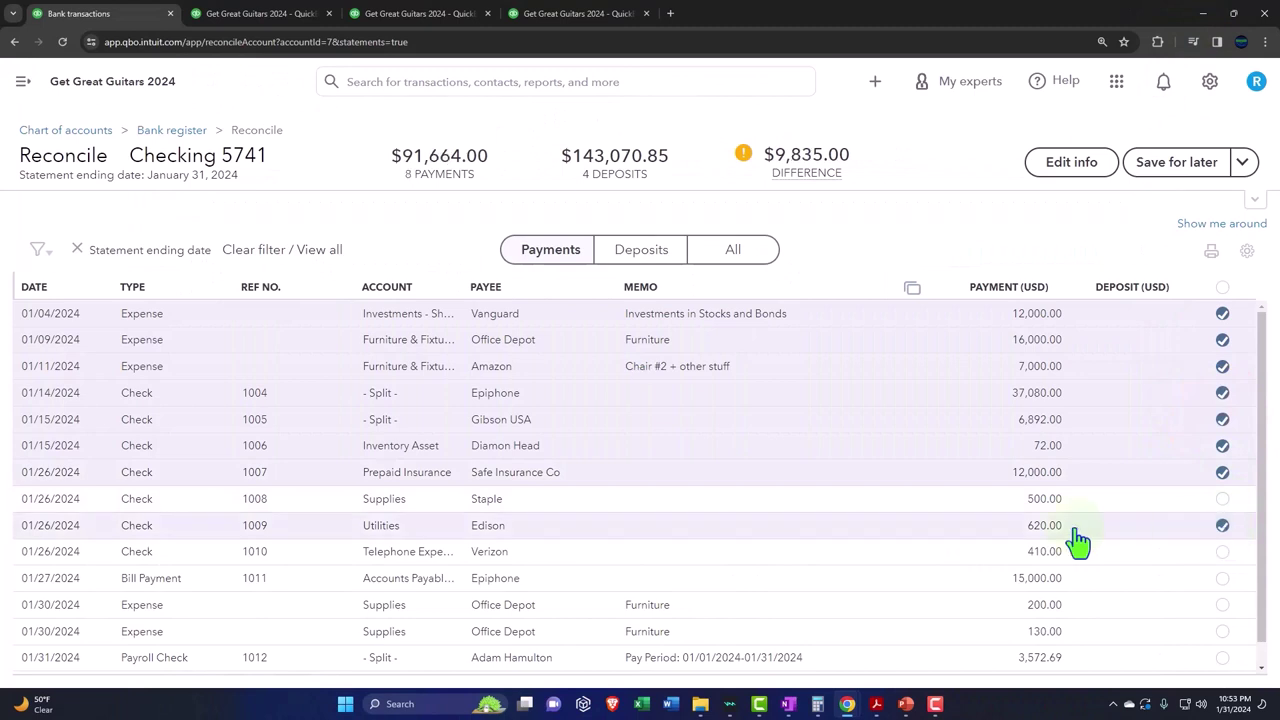
pyautogui.click(514, 530)
# - Highlight both 1/28 rows, checks 1007 (12,000.00) and 1009 (620.00), in green
pyautogui.moveTo(879, 708)
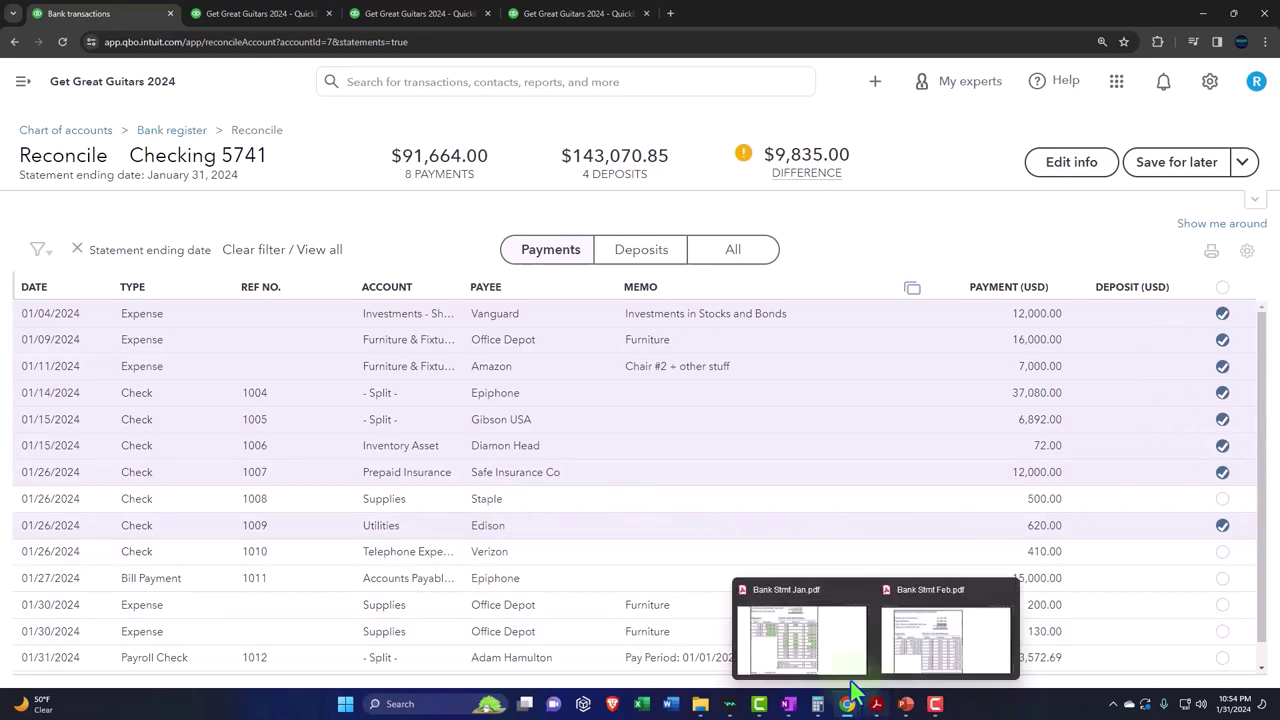
pyautogui.click(814, 634)
pyautogui.moveTo(440, 460)
pyautogui.mouseDown()
pyautogui.moveTo(749, 457)
pyautogui.moveTo(752, 484)
pyautogui.mouseUp()
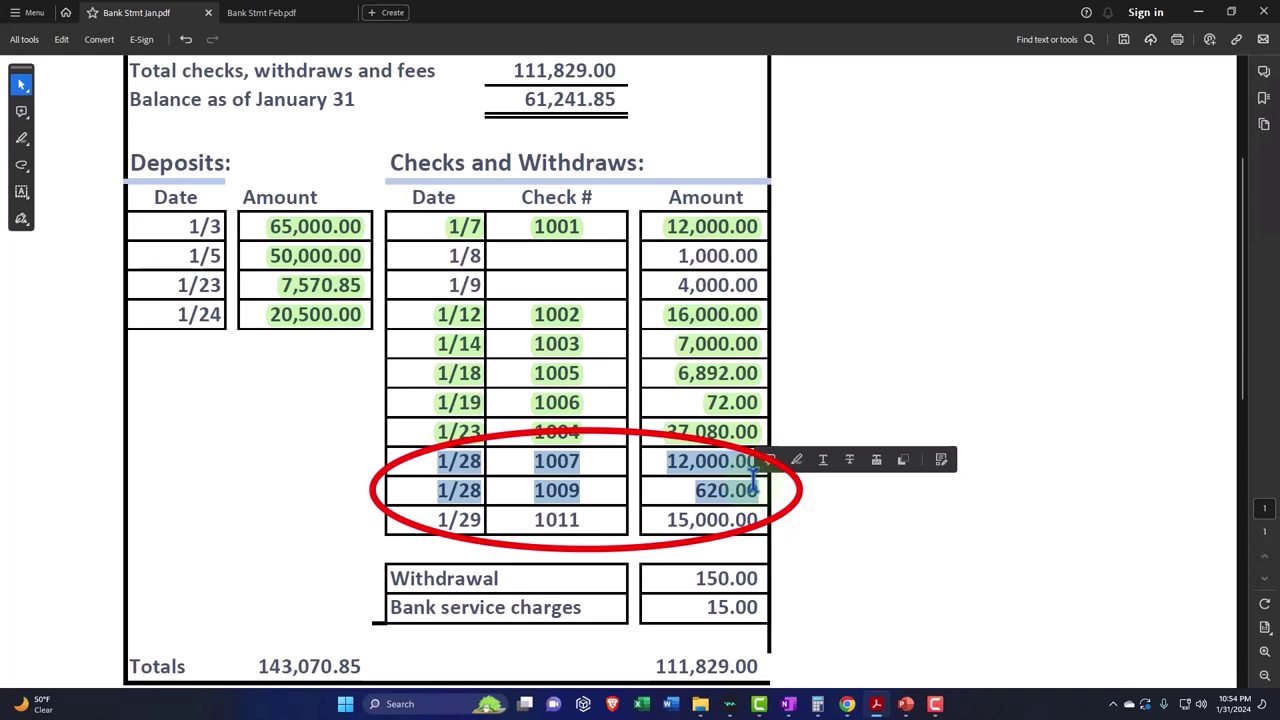
pyautogui.click(801, 465)
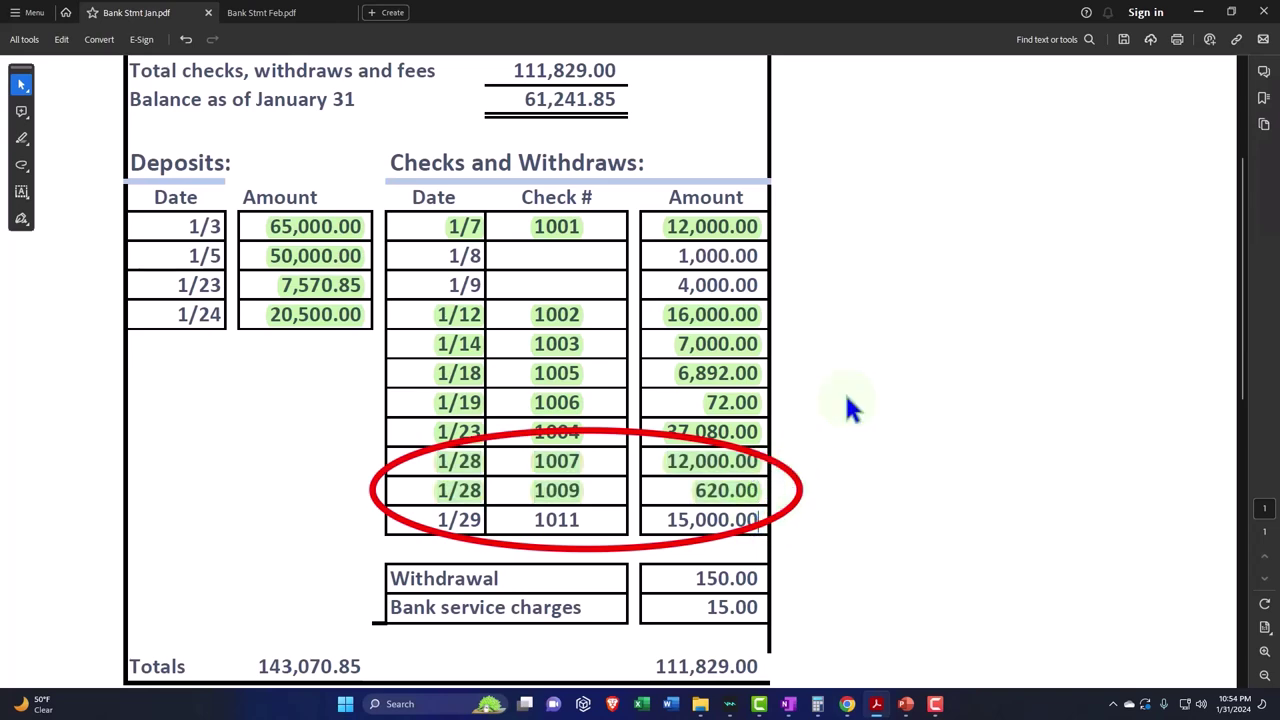
# - Mark bill payment 1011 for 15,000.00 as cleared and highlight the statement's 1/29 row green
pyautogui.click(1199, 14)
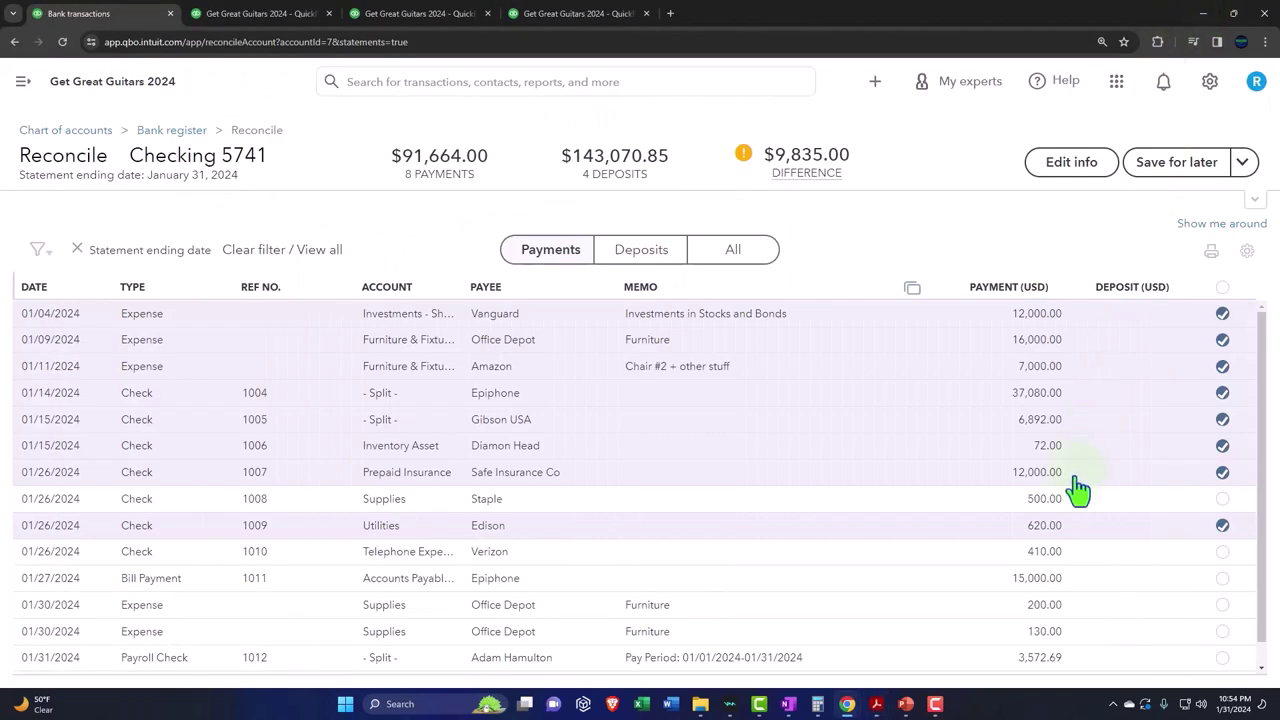
pyautogui.click(1222, 580)
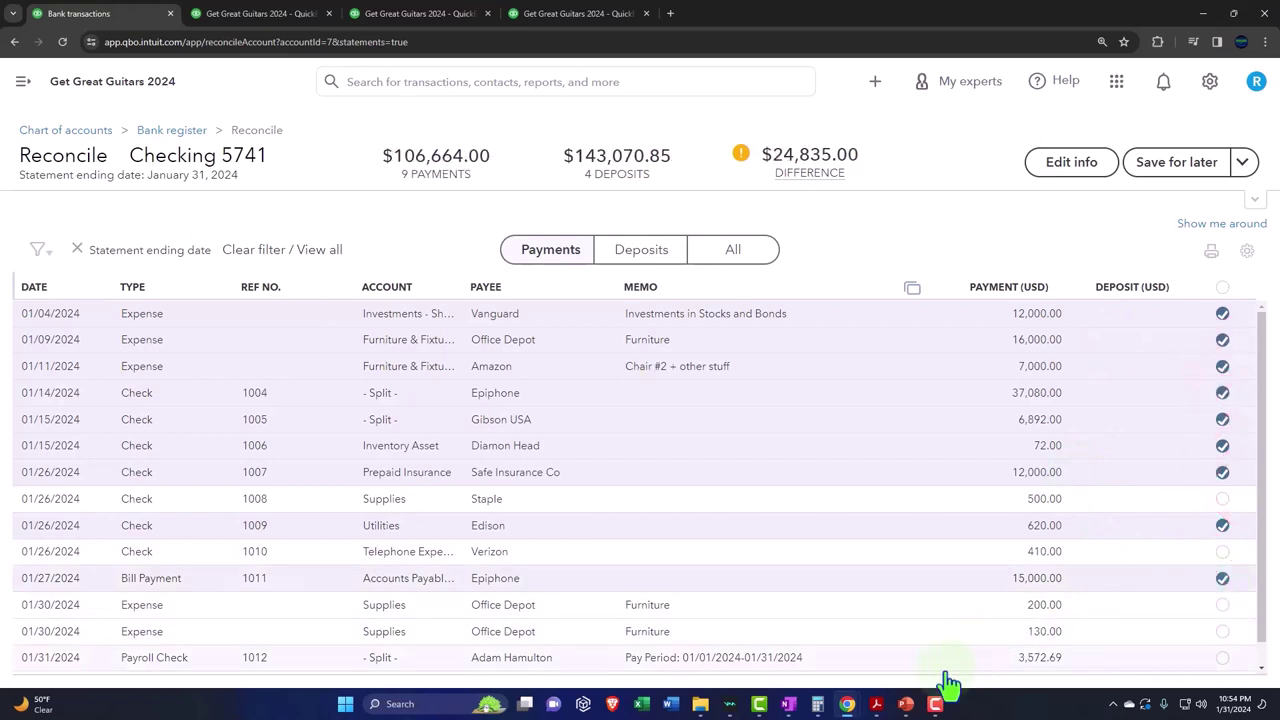
pyautogui.moveTo(876, 704)
pyautogui.click(810, 641)
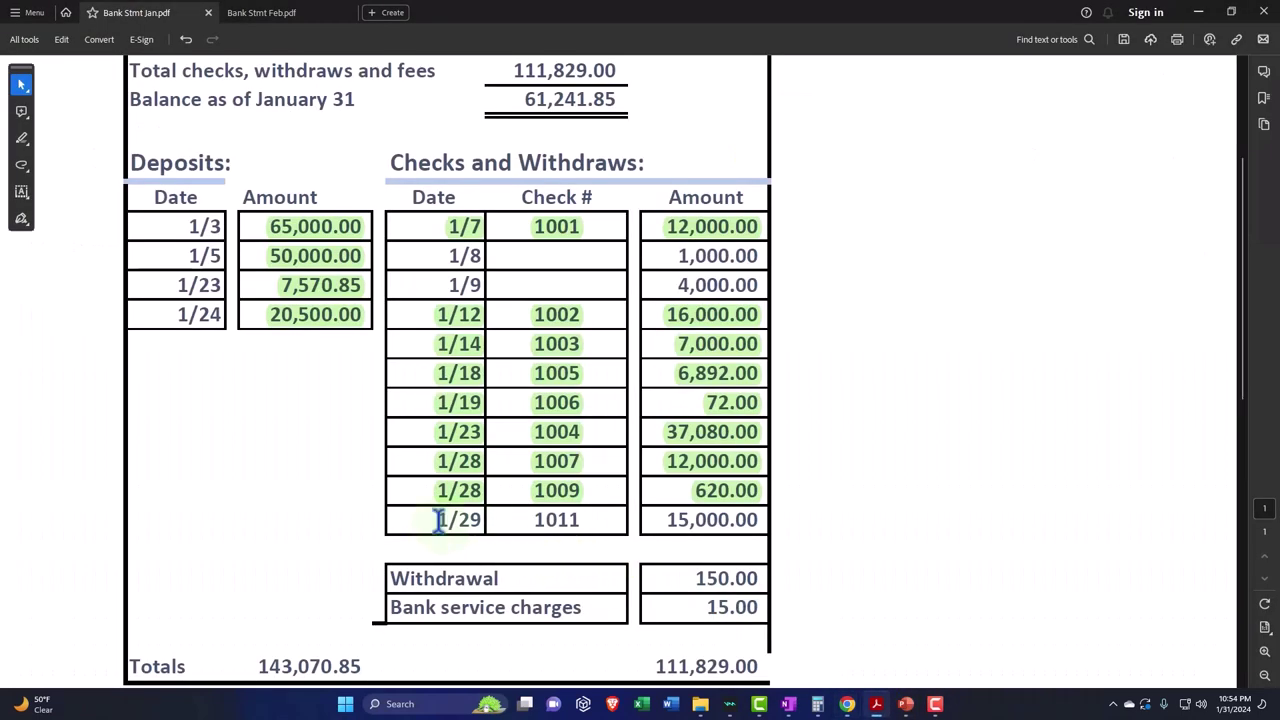
pyautogui.moveTo(434, 518); pyautogui.dragTo(751, 543)
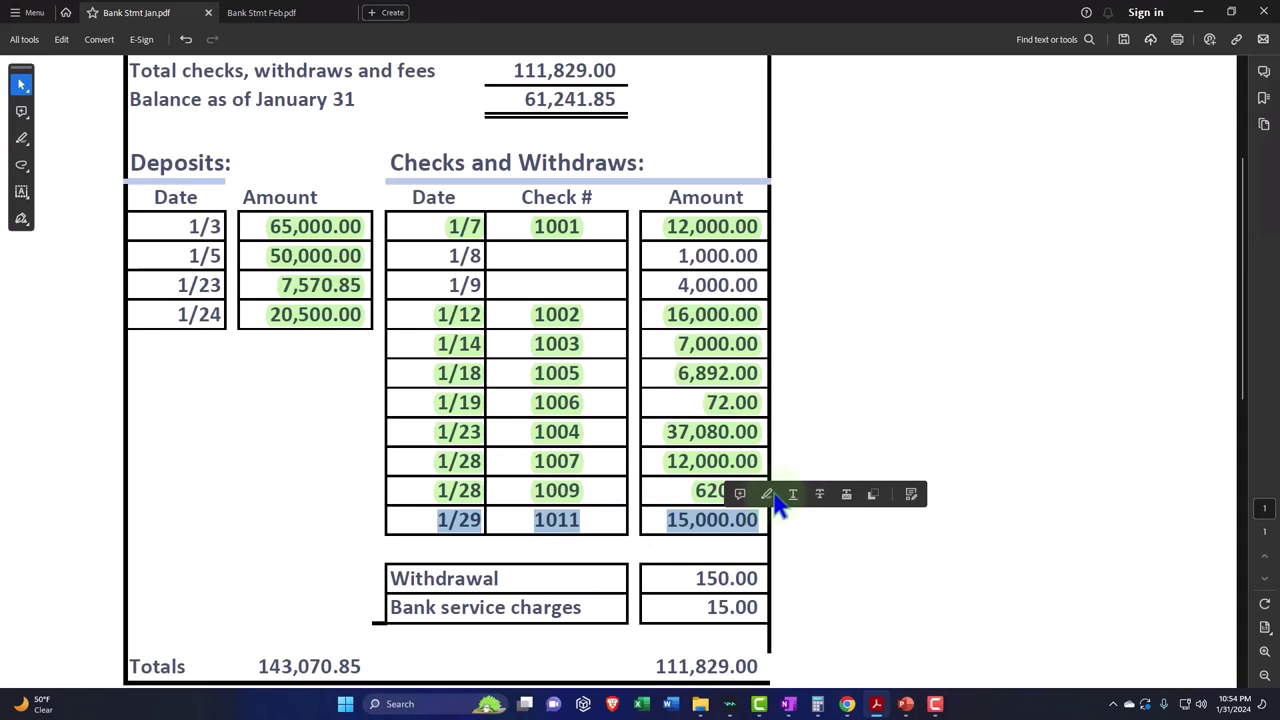
pyautogui.click(767, 494)
pyautogui.scroll(-1, 765, 505)
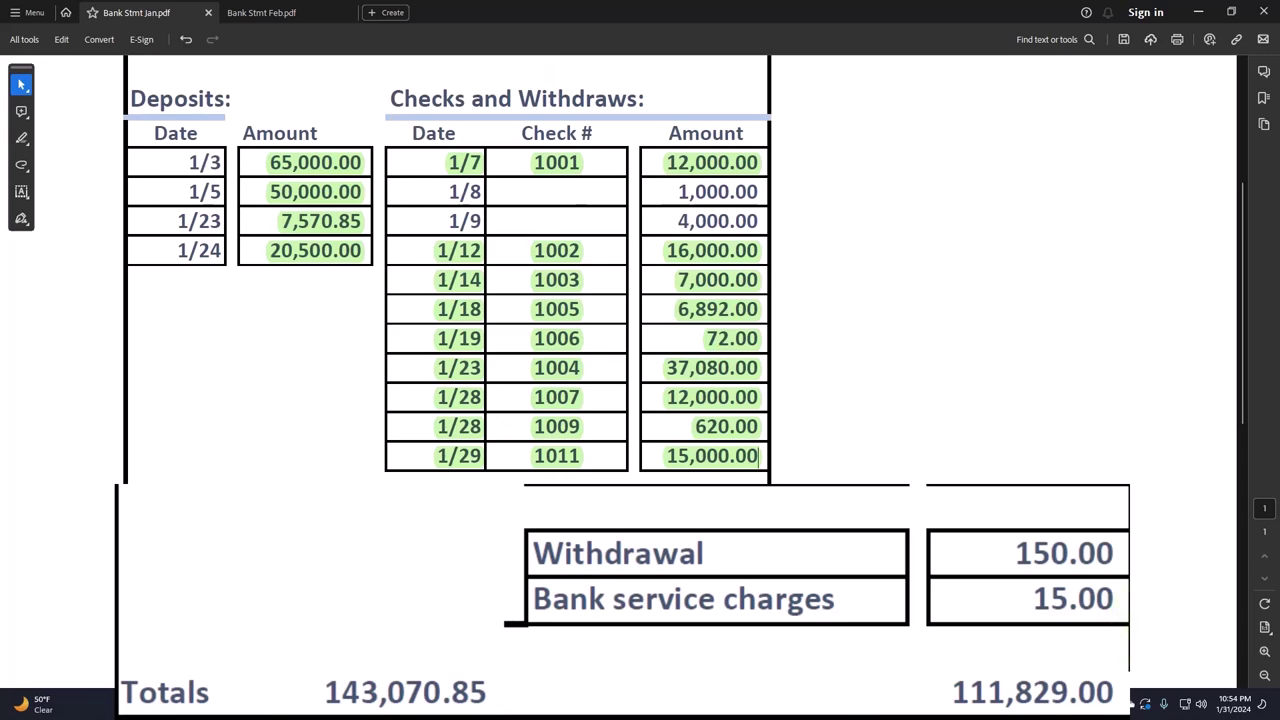
pyautogui.moveTo(876, 707)
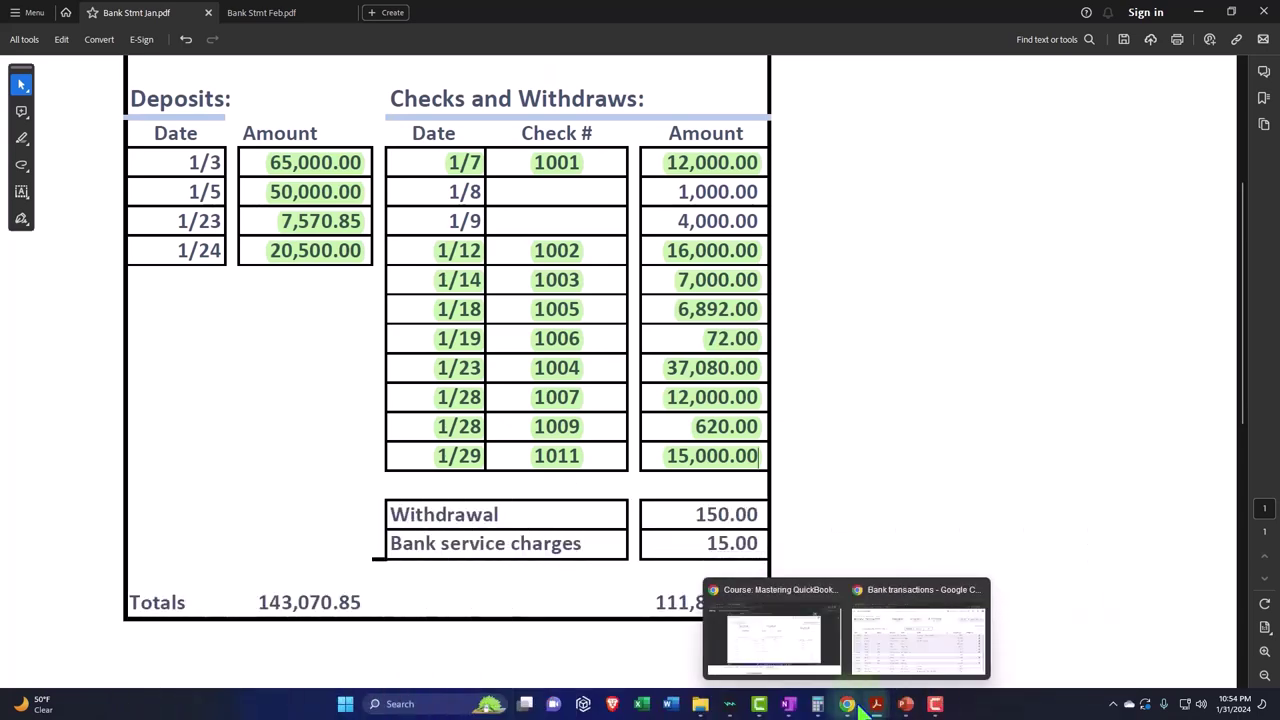
# - Hide the Jan bank statement to show the reconciliation's nine cleared payments totaling $106,664.00
pyautogui.click(1198, 12)
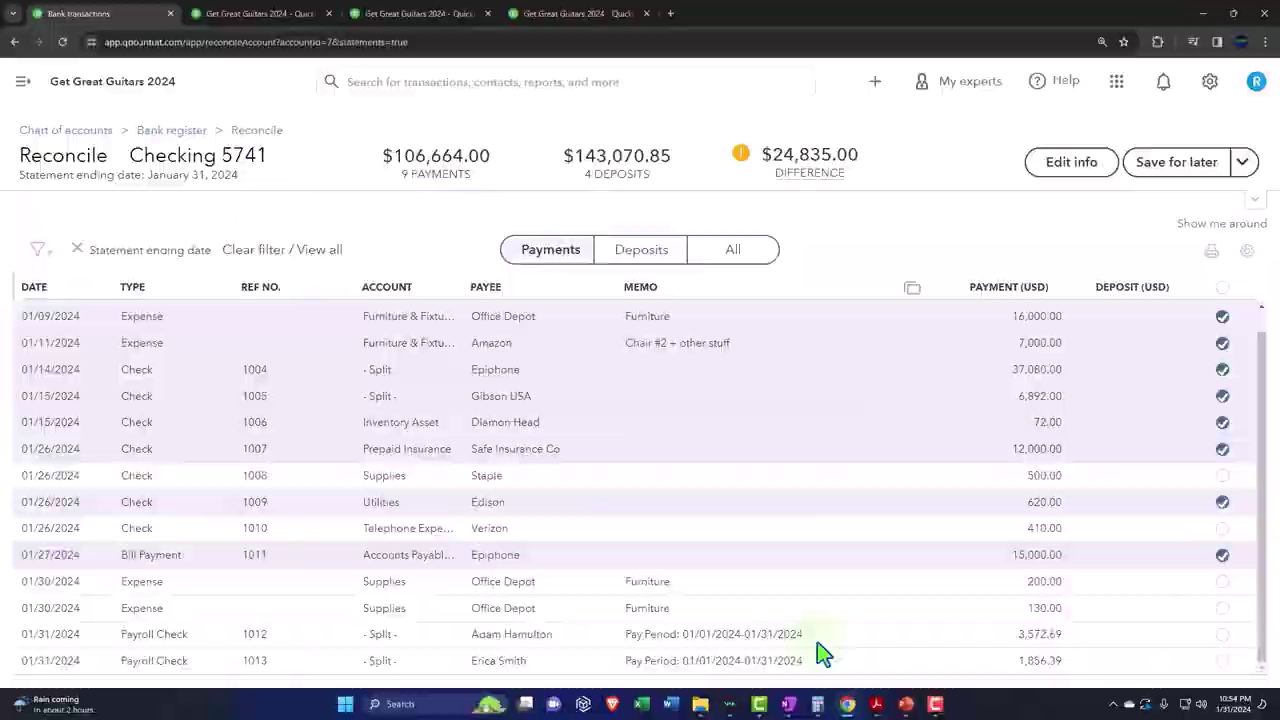
pyautogui.hotkey('alt', 'Tab')
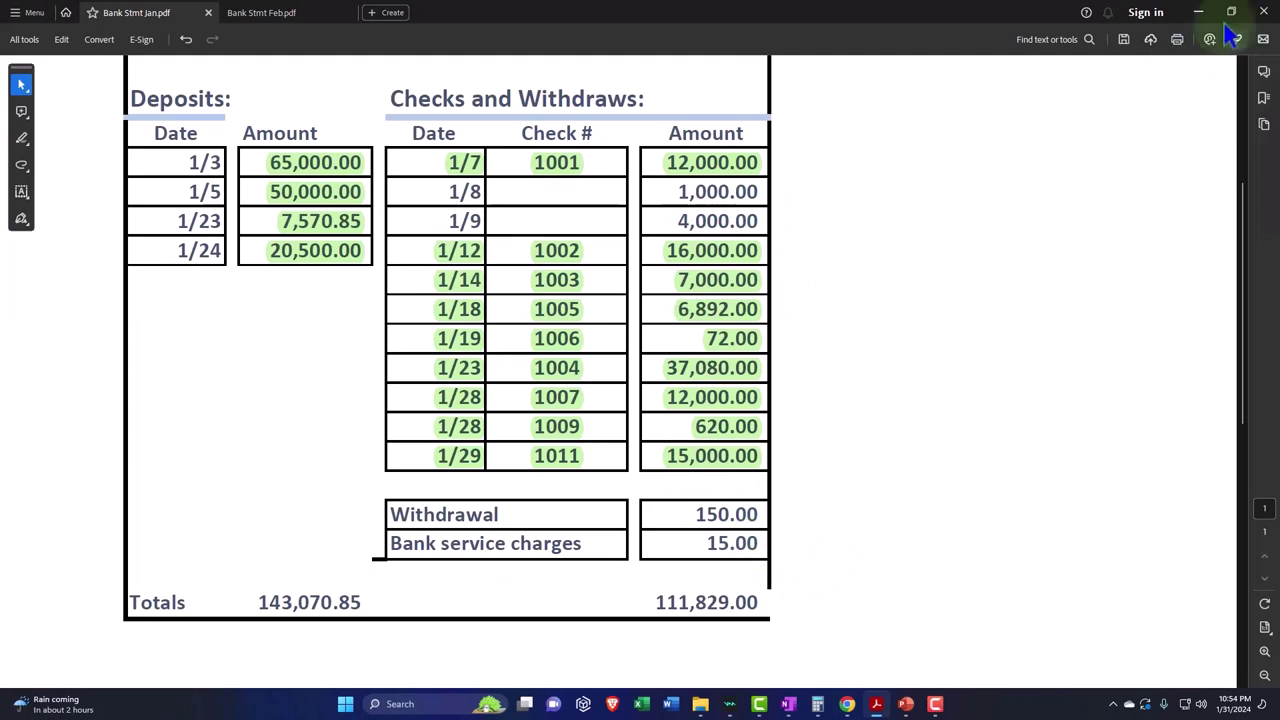
pyautogui.click(1198, 12)
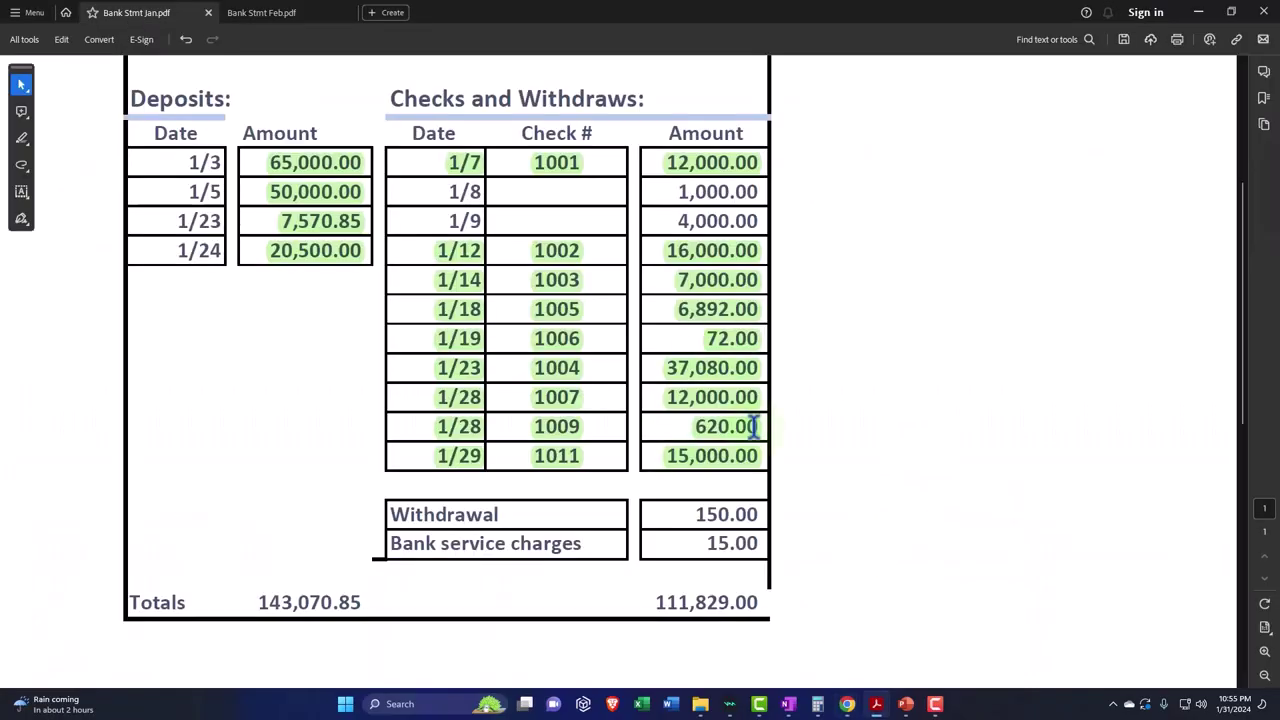
pyautogui.click(1199, 12)
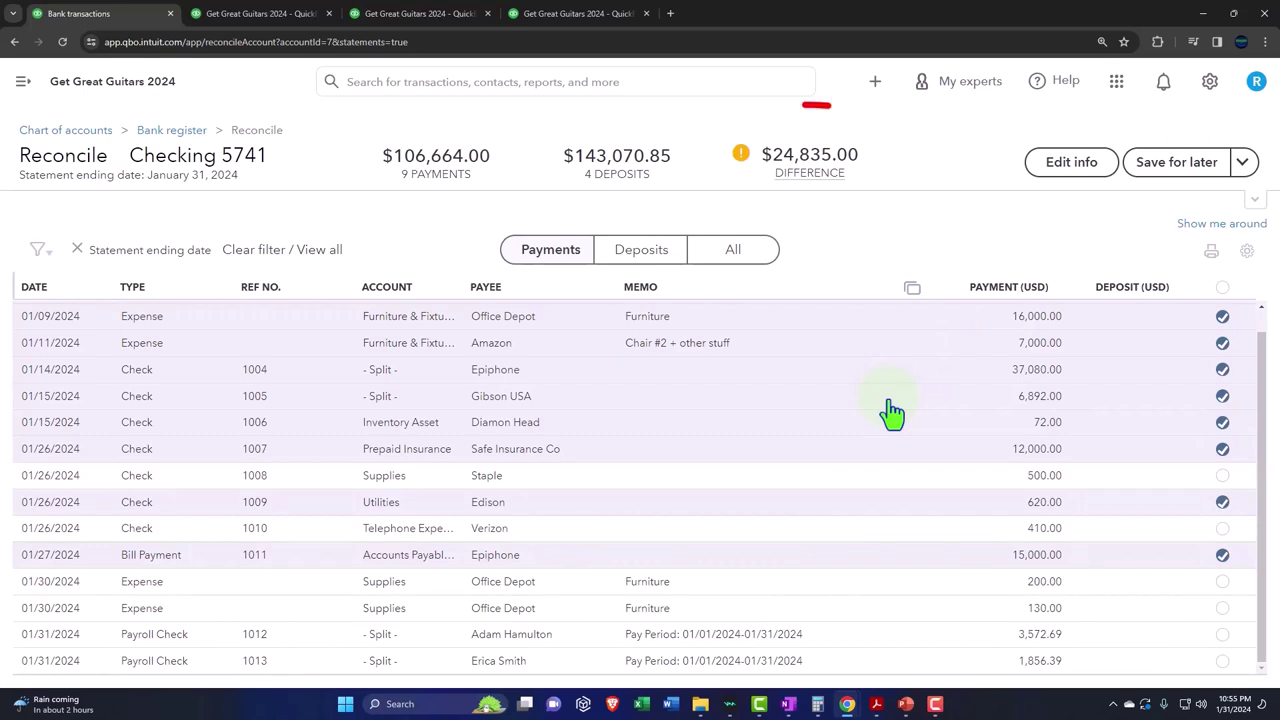
pyautogui.moveTo(791, 165)
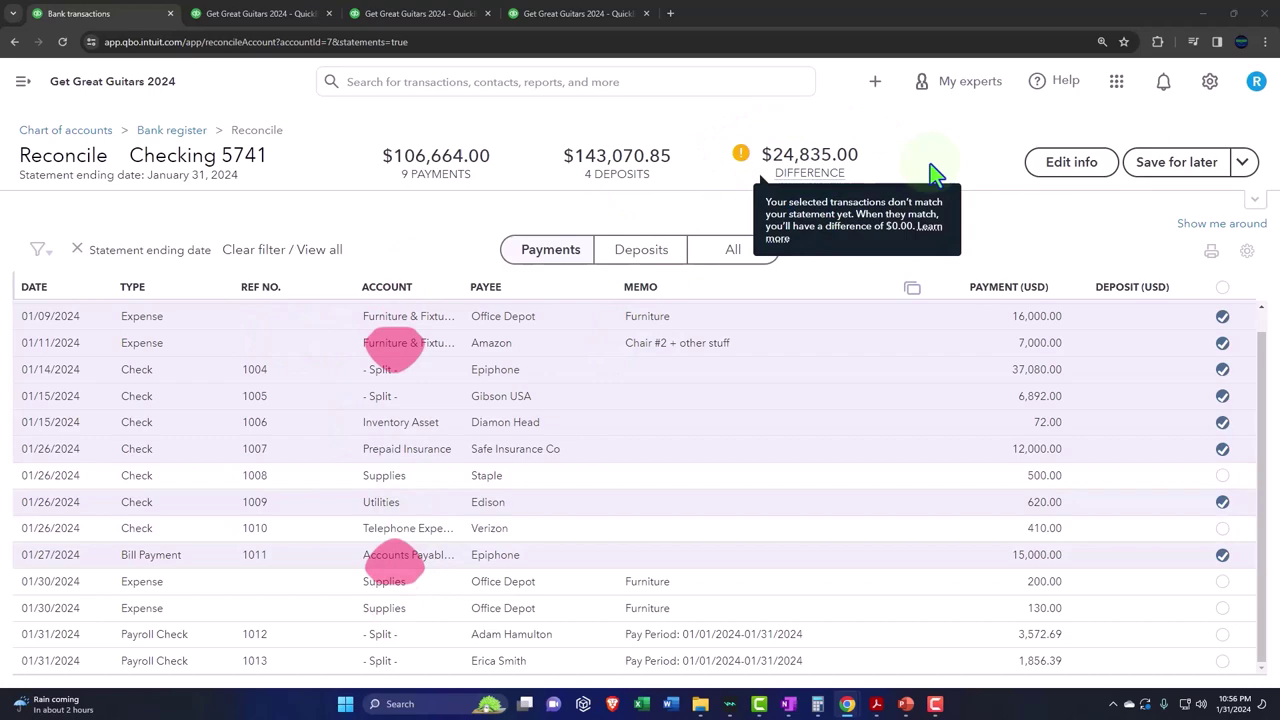
pyautogui.moveTo(876, 706)
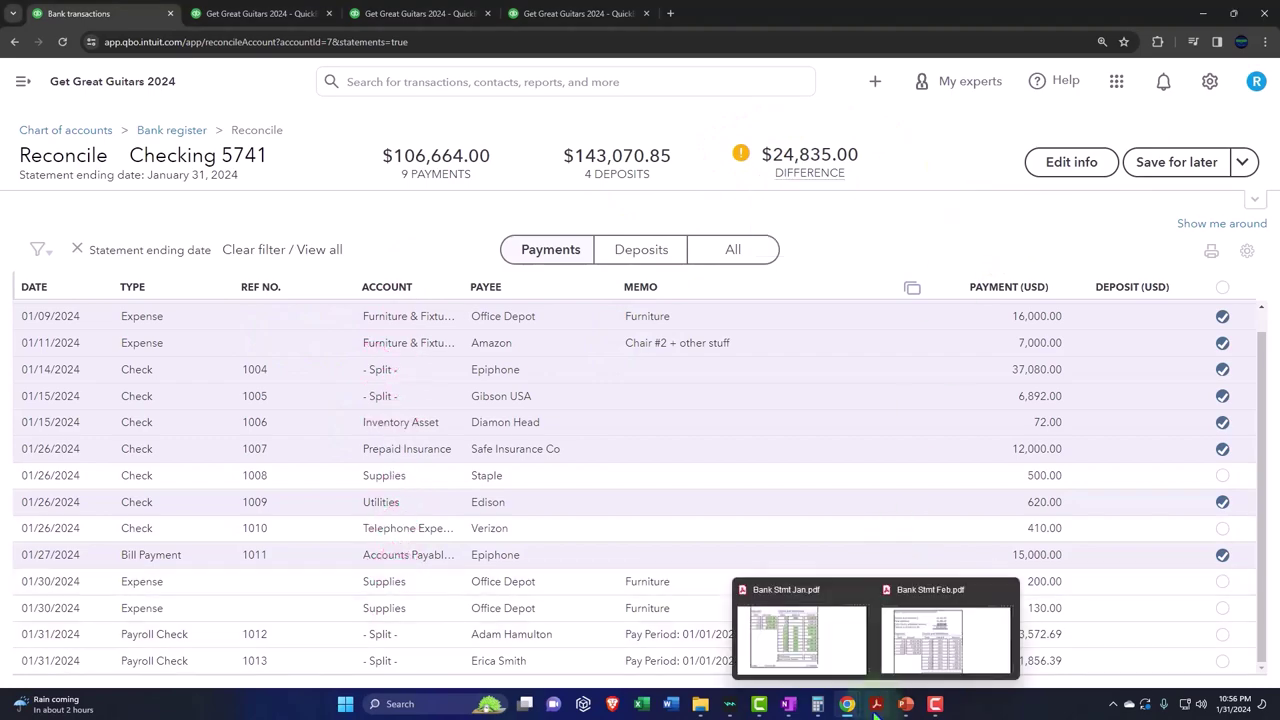
pyautogui.click(819, 641)
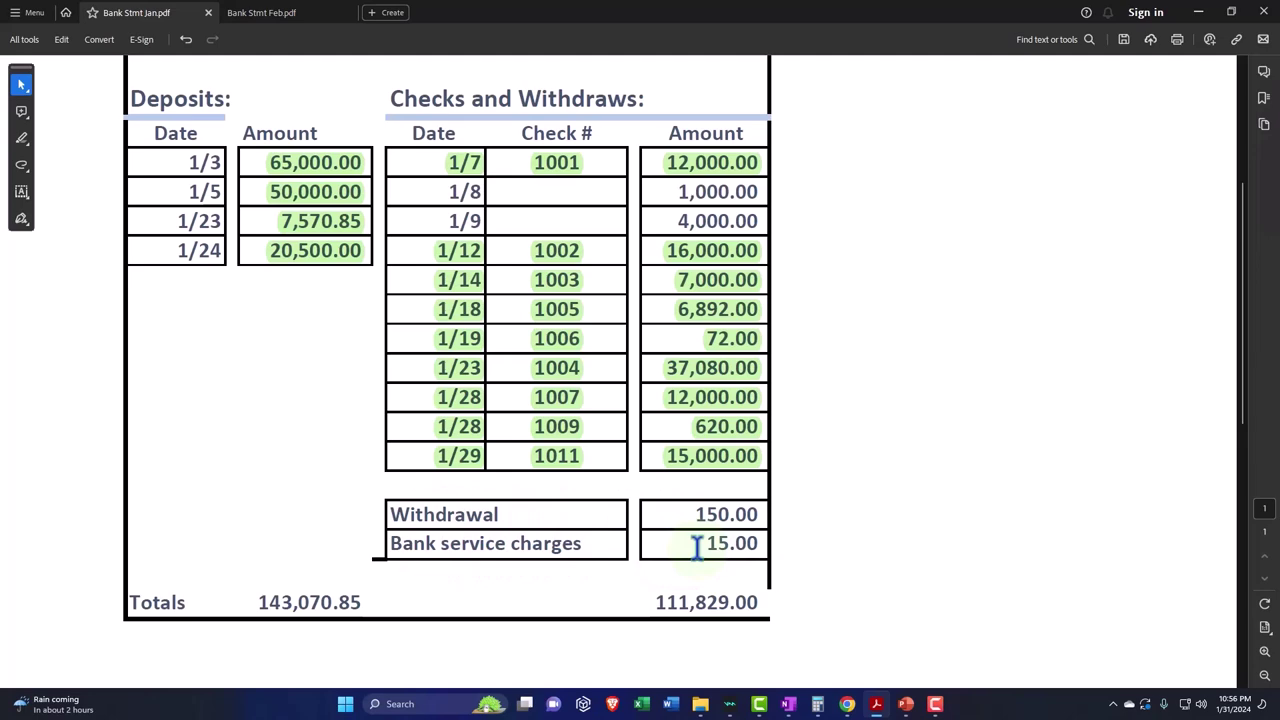
pyautogui.click(1198, 12)
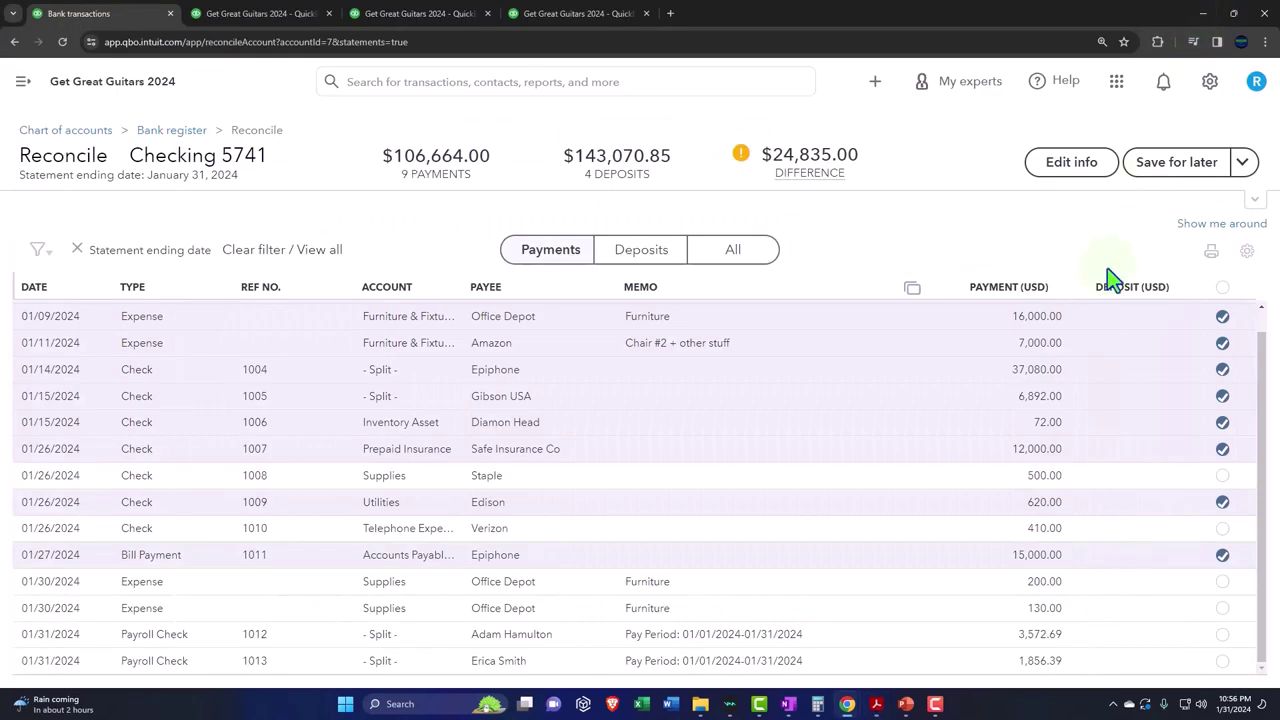
# - Save the Checking 5741 reconciliation for later and go to the Chart of accounts list
pyautogui.click(1148, 178)
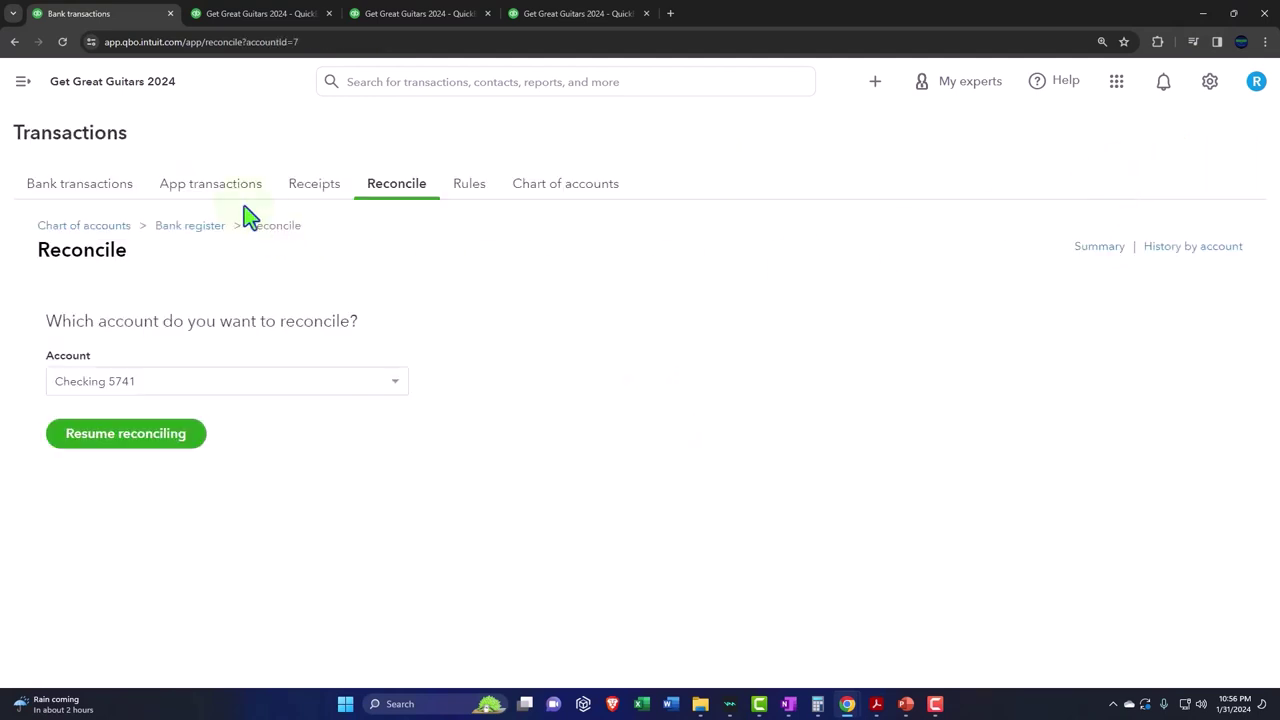
pyautogui.click(22, 84)
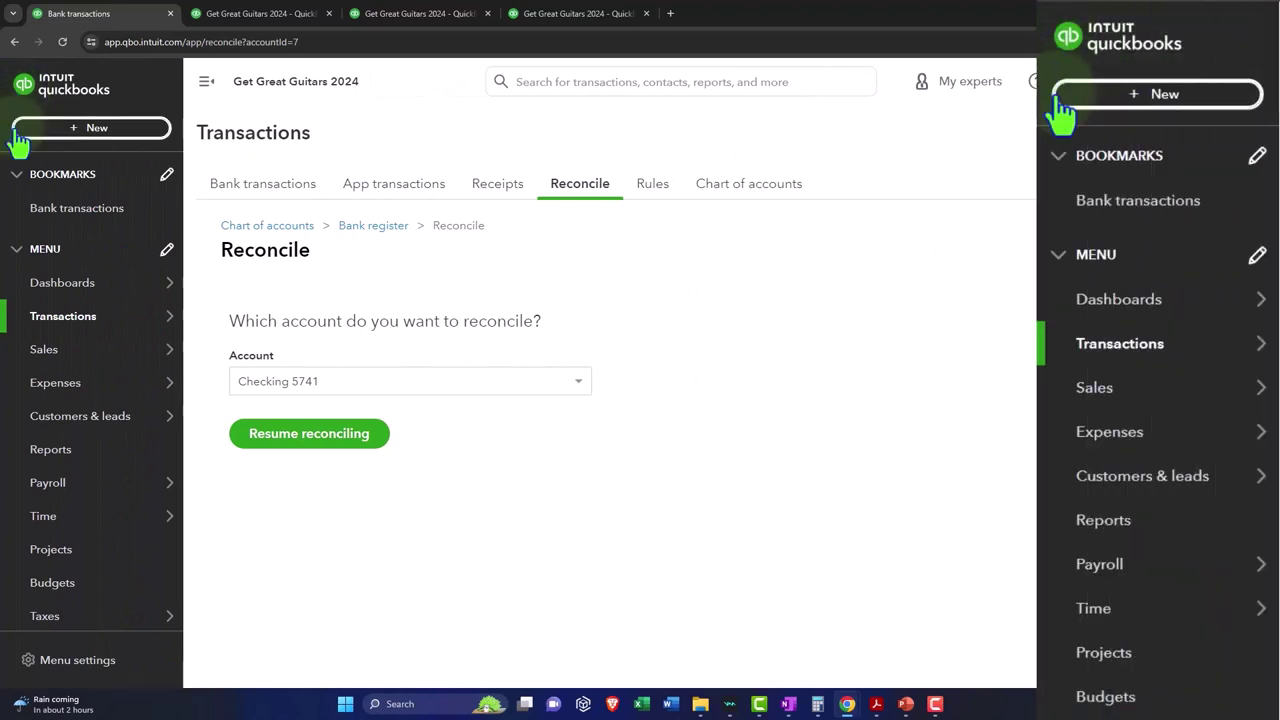
pyautogui.moveTo(60, 290)
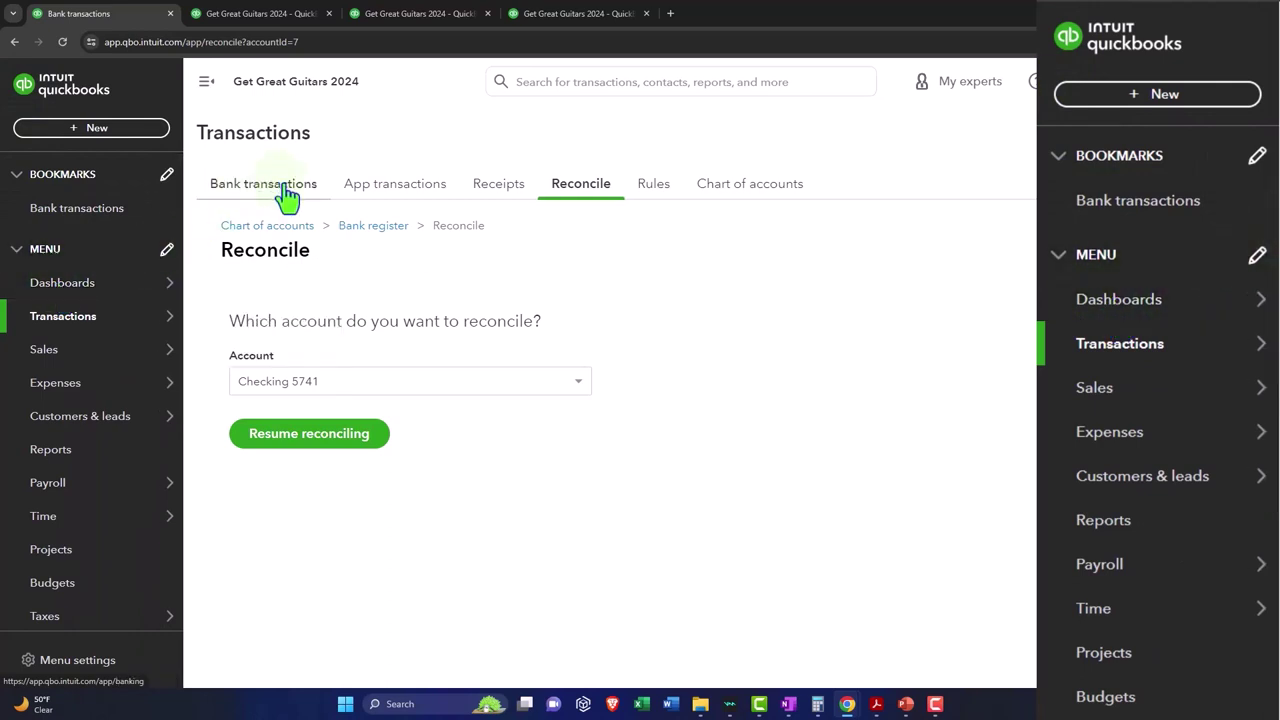
pyautogui.moveTo(83, 322)
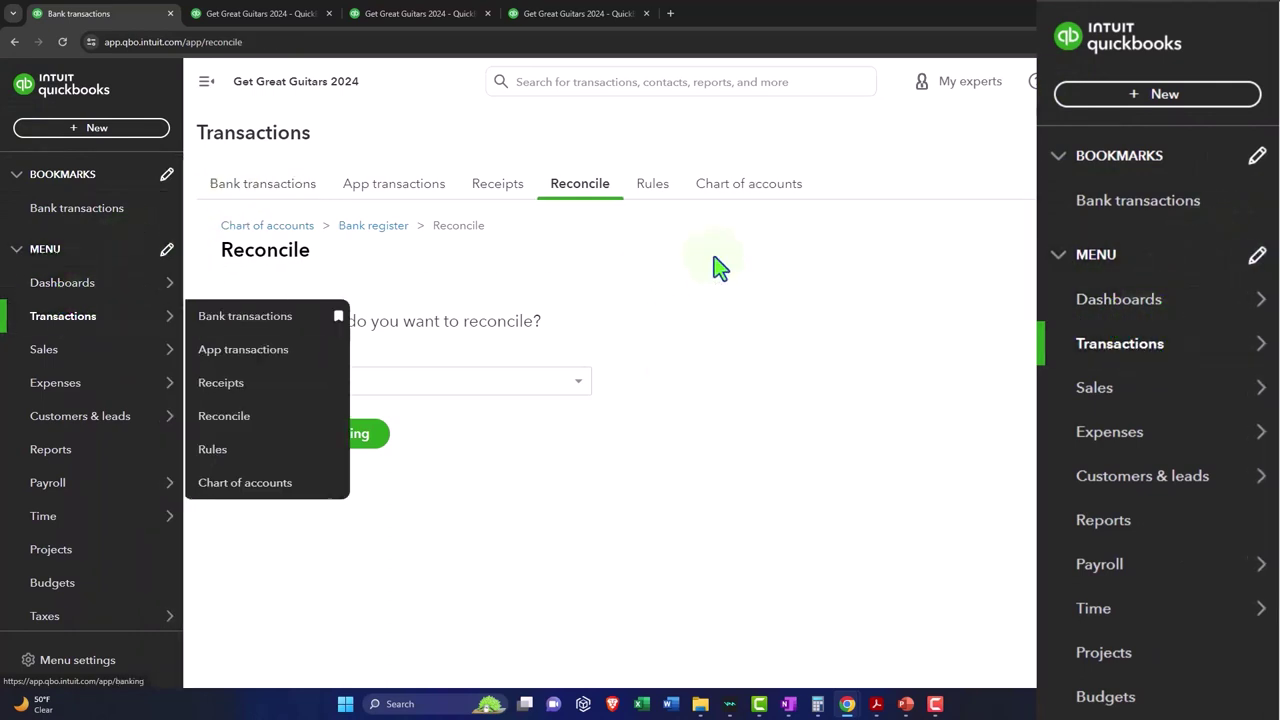
pyautogui.click(768, 188)
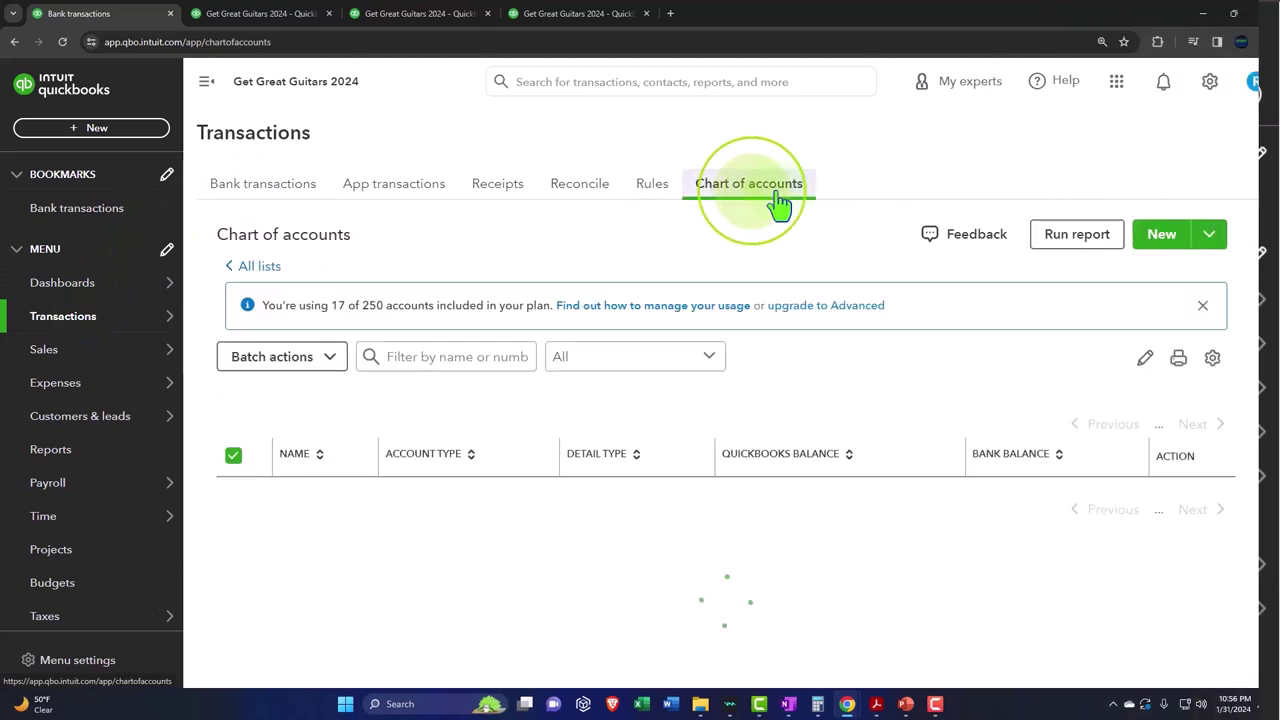
# - Open the Checking 5741 register ($95,944.05 ending balance) and show the transaction-type dropdown
pyautogui.click(206, 84)
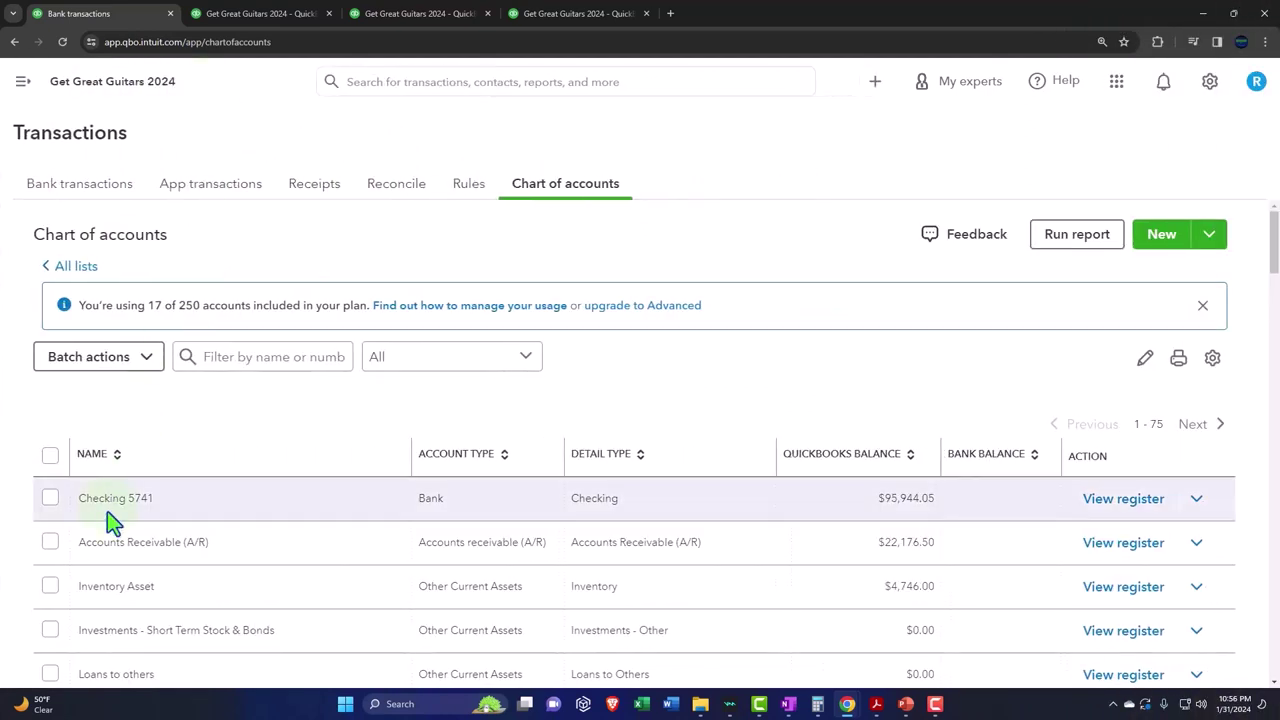
pyautogui.click(1122, 500)
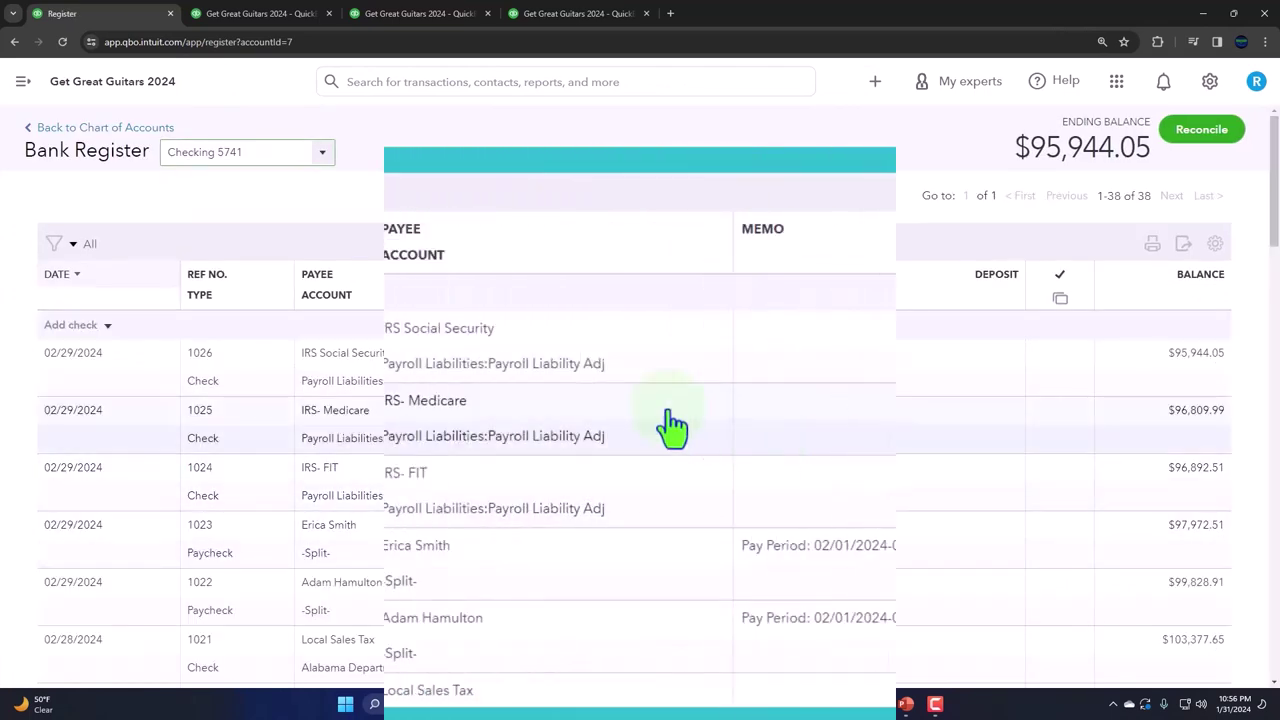
pyautogui.click(107, 325)
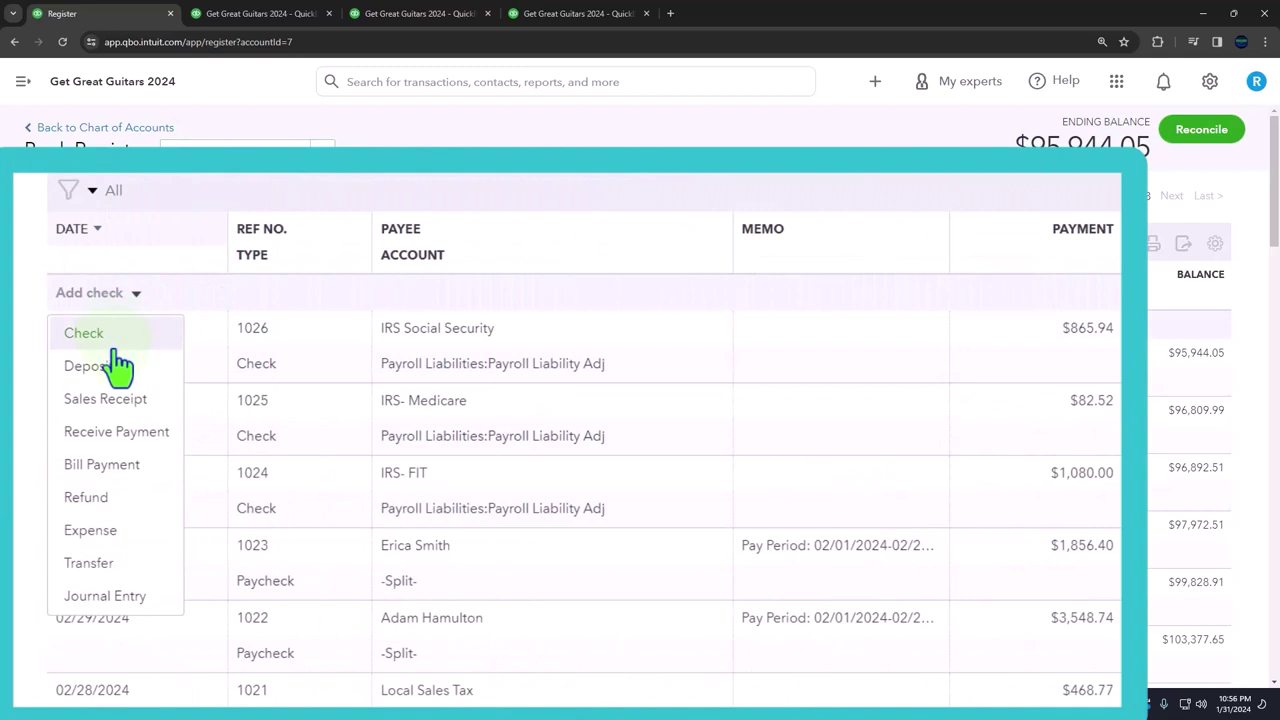
# - Start a new register expense to Chase Vendor with memo 'Bank charge' and payment 15.00
pyautogui.click(96, 516)
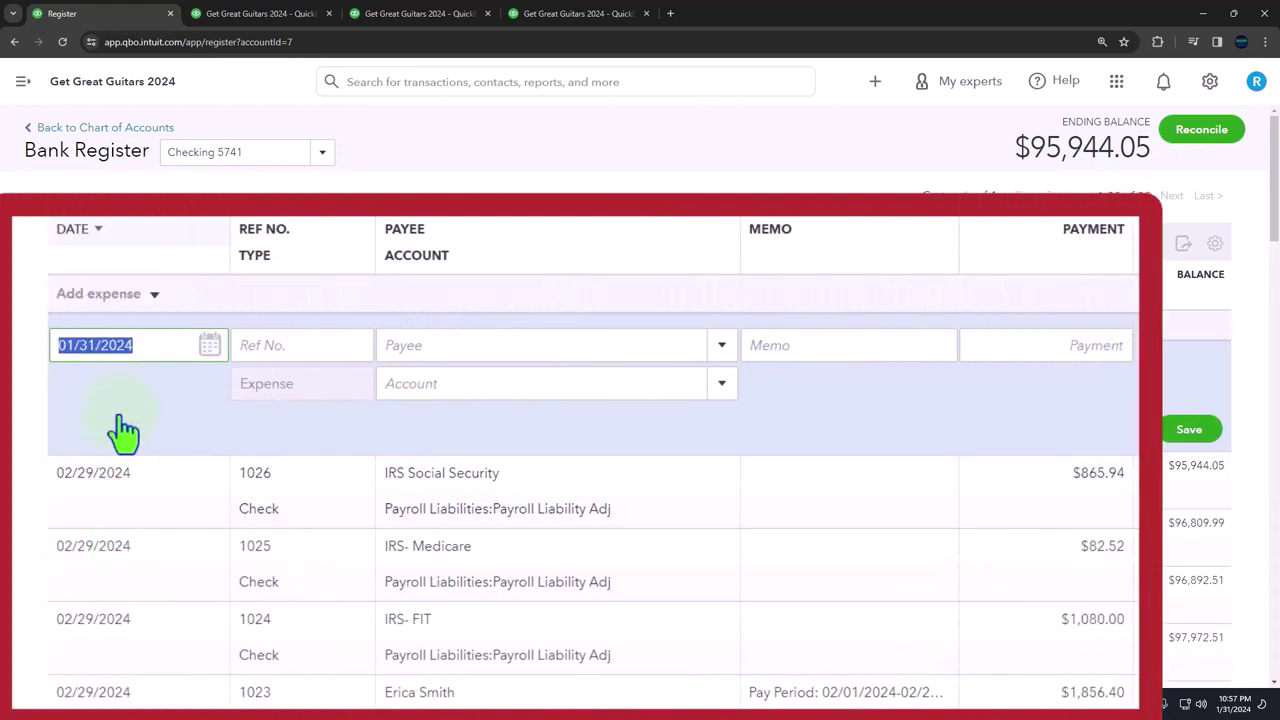
pyautogui.press('Tab')
pyautogui.press('Tab')
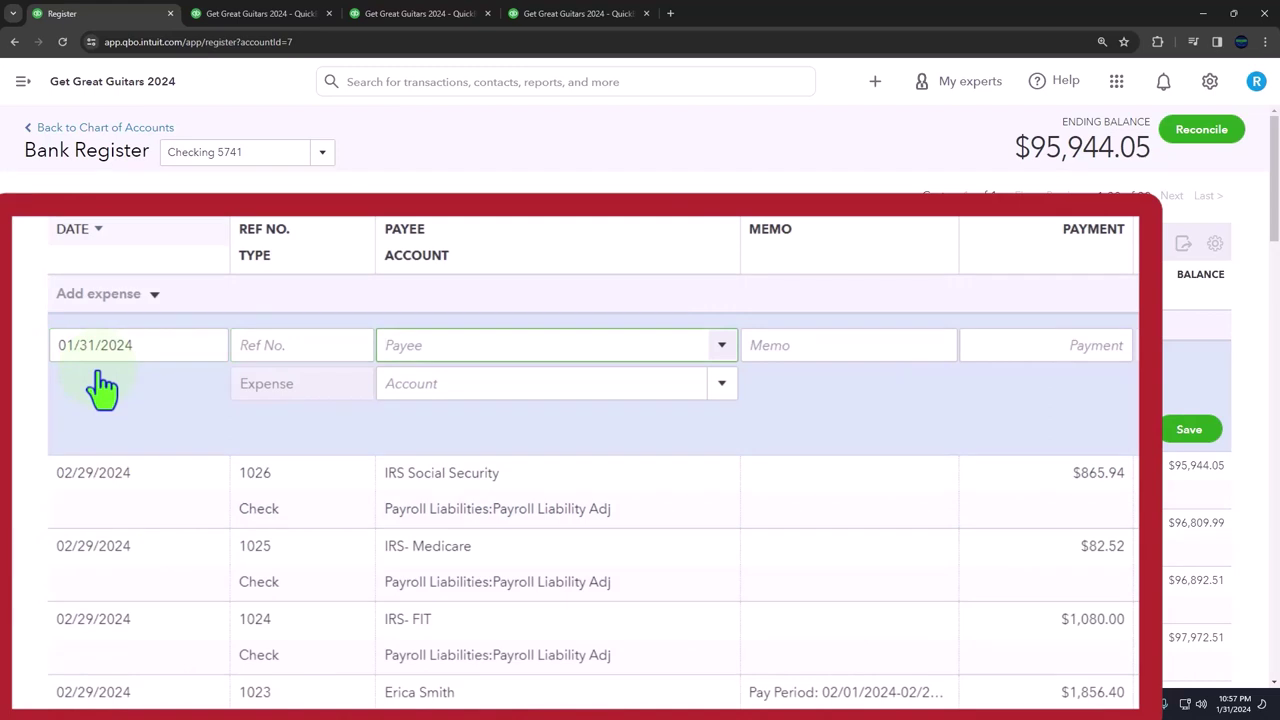
pyautogui.write('C')
pyautogui.press('BackSpace')
pyautogui.press('BackSpace')
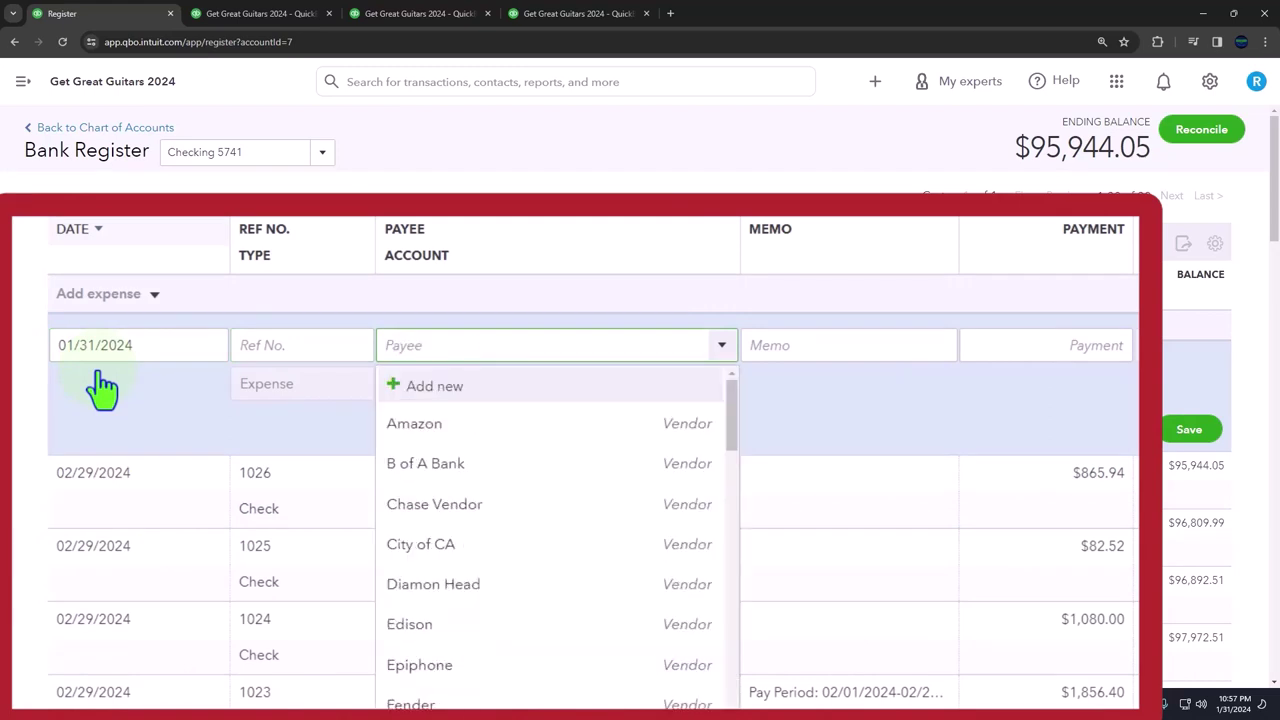
pyautogui.write('Chase Vendor')
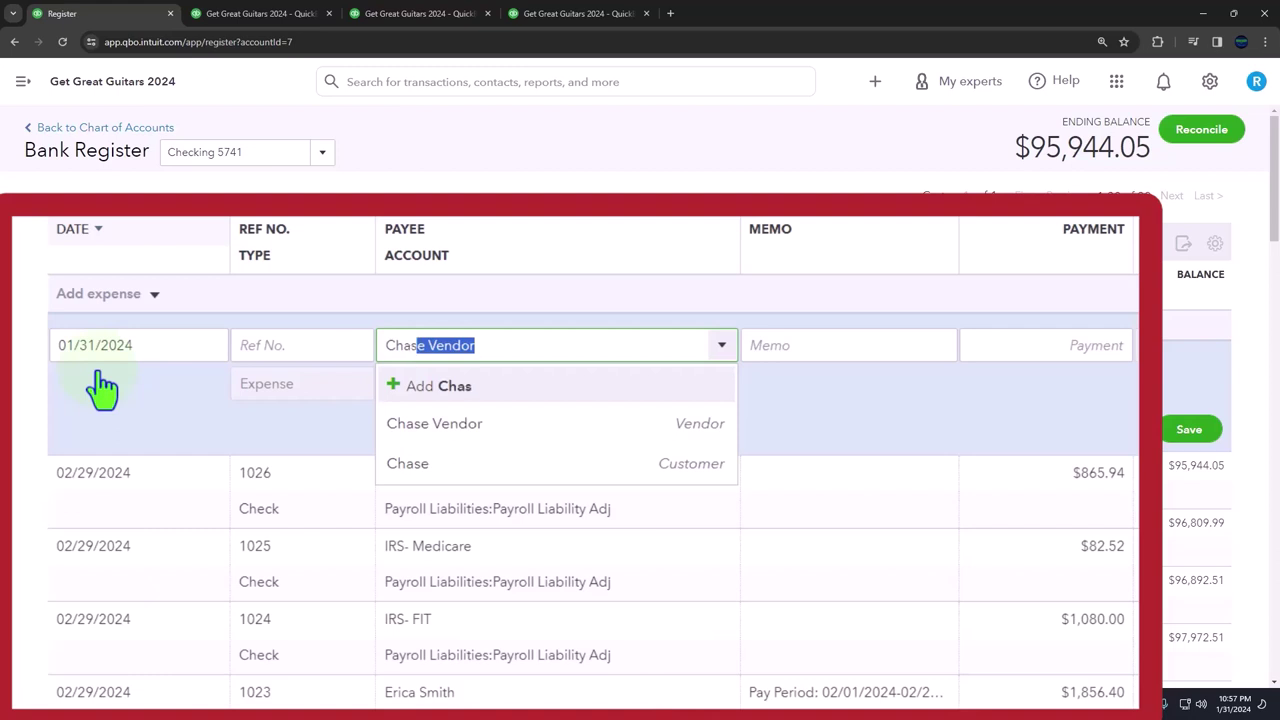
pyautogui.press('Down')
pyautogui.press('Down')
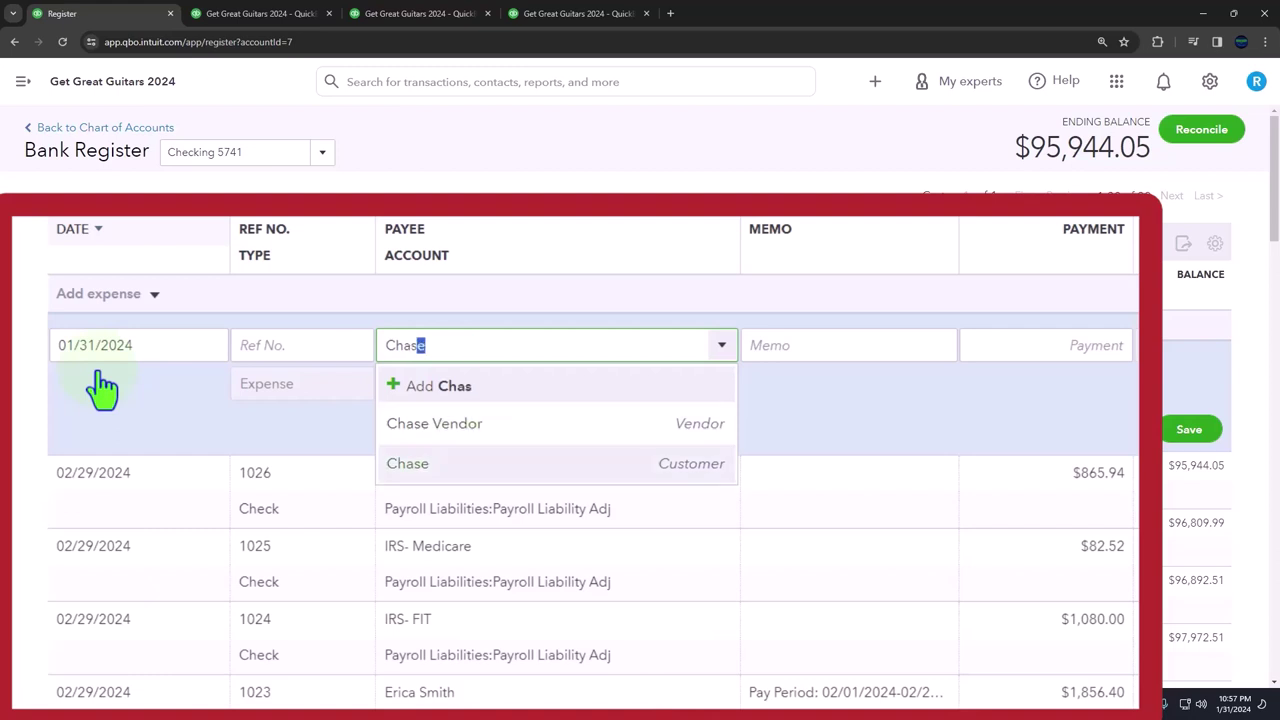
pyautogui.press('Up')
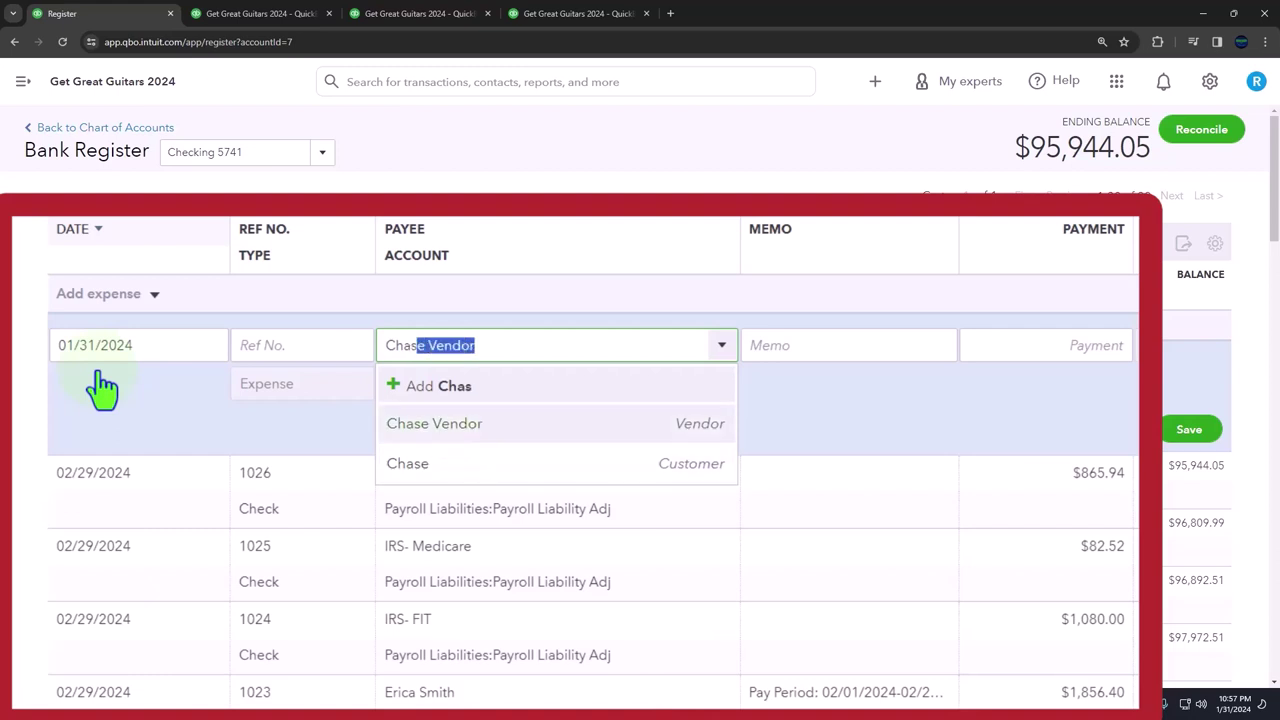
pyautogui.press('Tab')
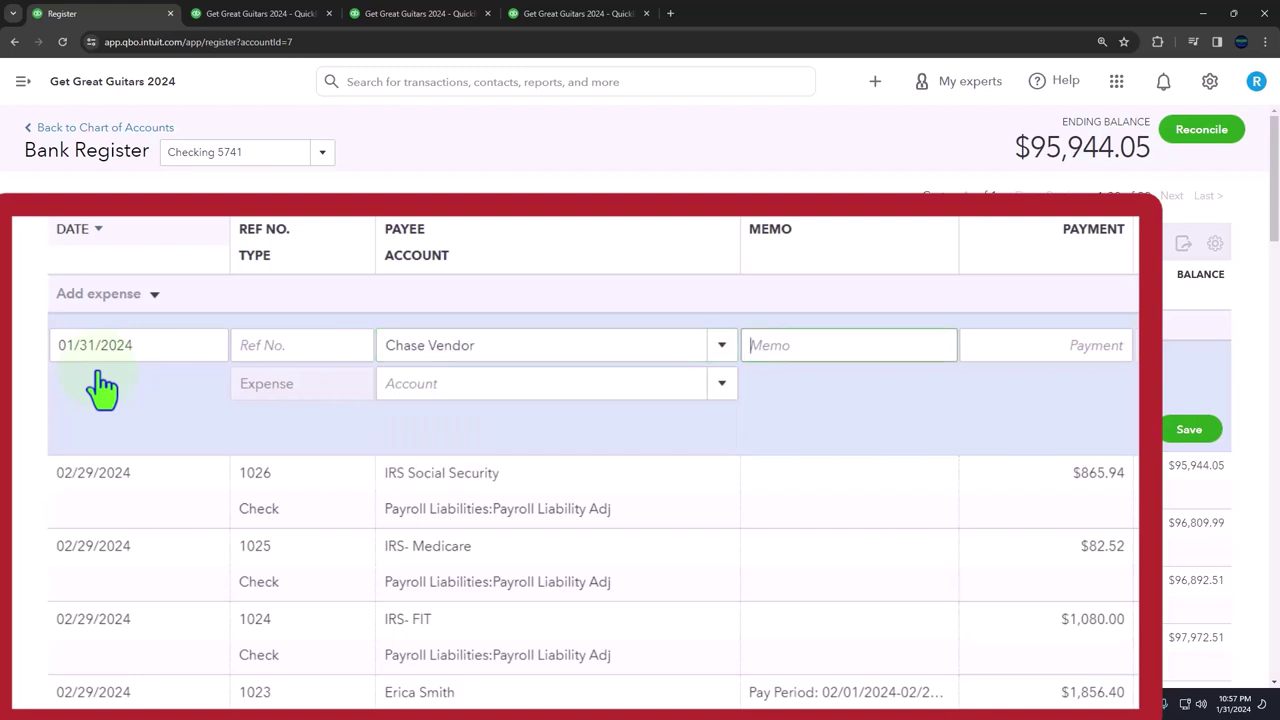
pyautogui.write('Bank charge')
pyautogui.press('Tab')
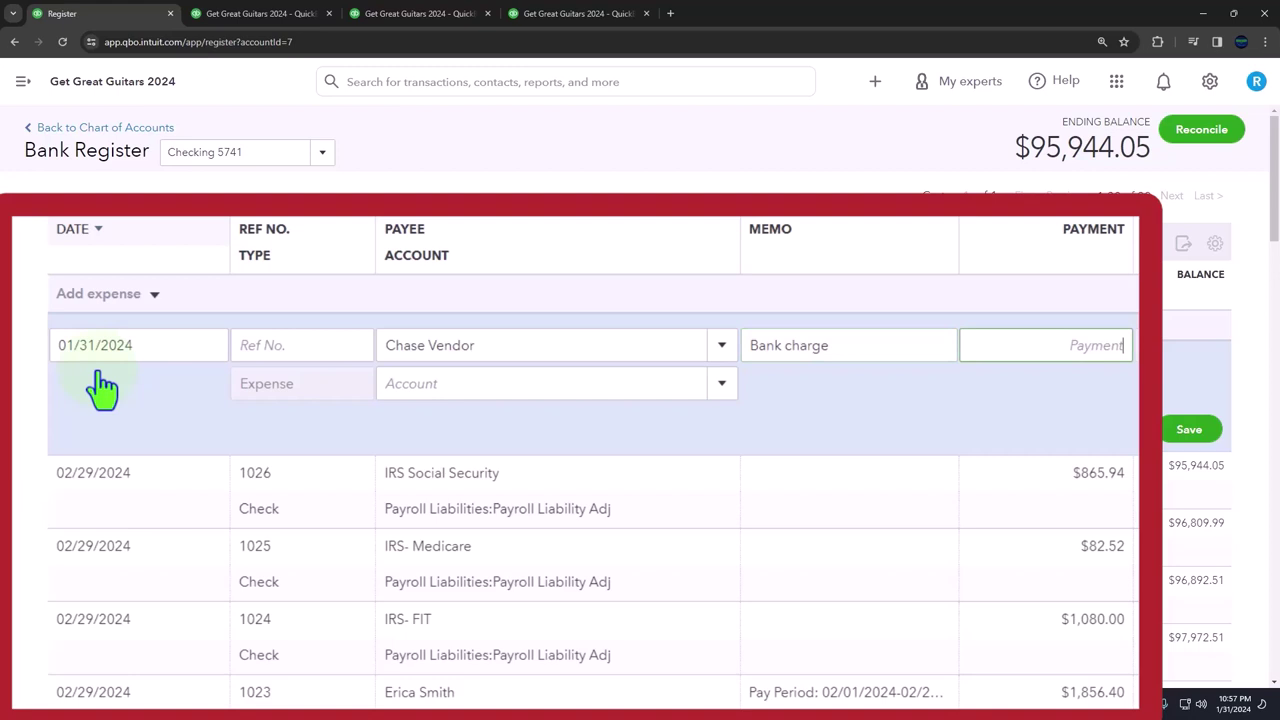
pyautogui.write('15')
pyautogui.press('Tab')
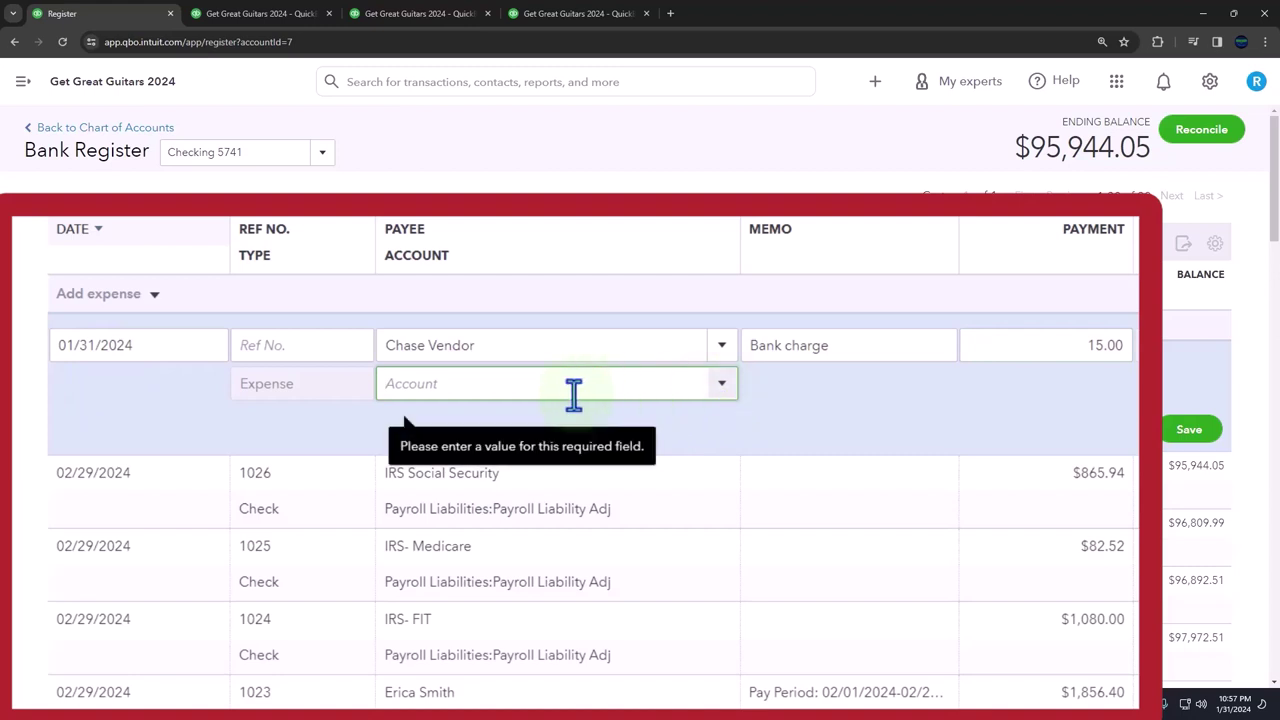
# - Assign the Bank fees & service charges account to the expense
pyautogui.write('ba')
pyautogui.press('BackSpace')
pyautogui.press('BackSpace')
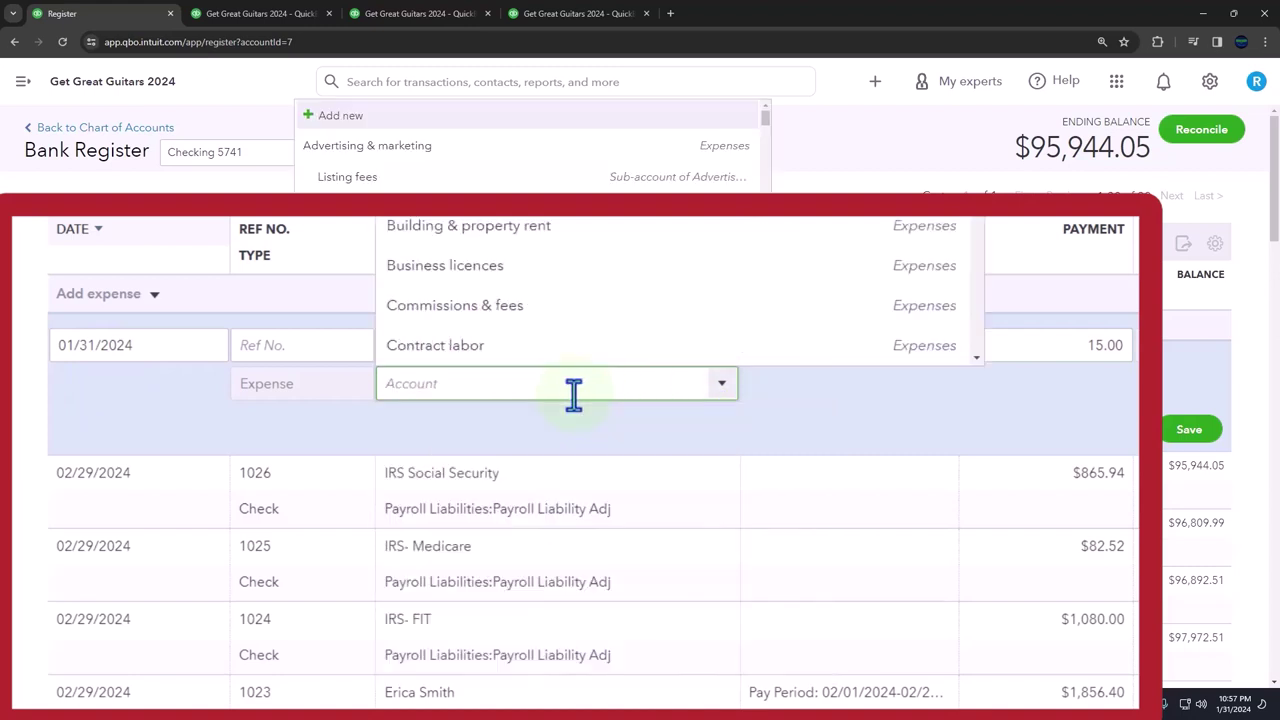
pyautogui.write('vba')
pyautogui.press('BackSpace')
pyautogui.press('BackSpace')
pyautogui.press('BackSpace')
pyautogui.write('bank')
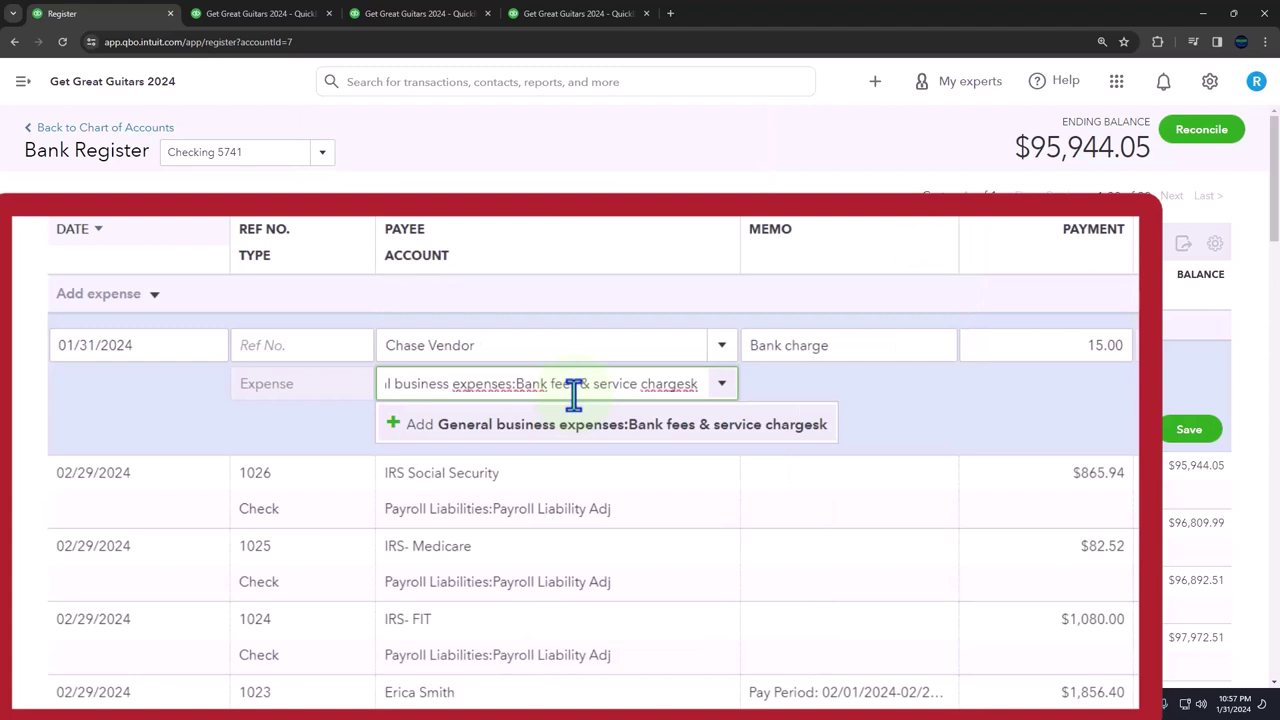
pyautogui.press('BackSpace')
pyautogui.press('BackSpace')
pyautogui.press('BackSpace')
pyautogui.press('BackSpace')
pyautogui.press('BackSpace')
pyautogui.press('BackSpace')
pyautogui.press('BackSpace')
pyautogui.press('BackSpace')
pyautogui.press('BackSpace')
pyautogui.press('BackSpace')
pyautogui.press('BackSpace')
pyautogui.press('BackSpace')
pyautogui.press('BackSpace')
pyautogui.press('BackSpace')
pyautogui.press('BackSpace')
pyautogui.press('BackSpace')
pyautogui.press('BackSpace')
pyautogui.press('BackSpace')
pyautogui.press('BackSpace')
pyautogui.press('BackSpace')
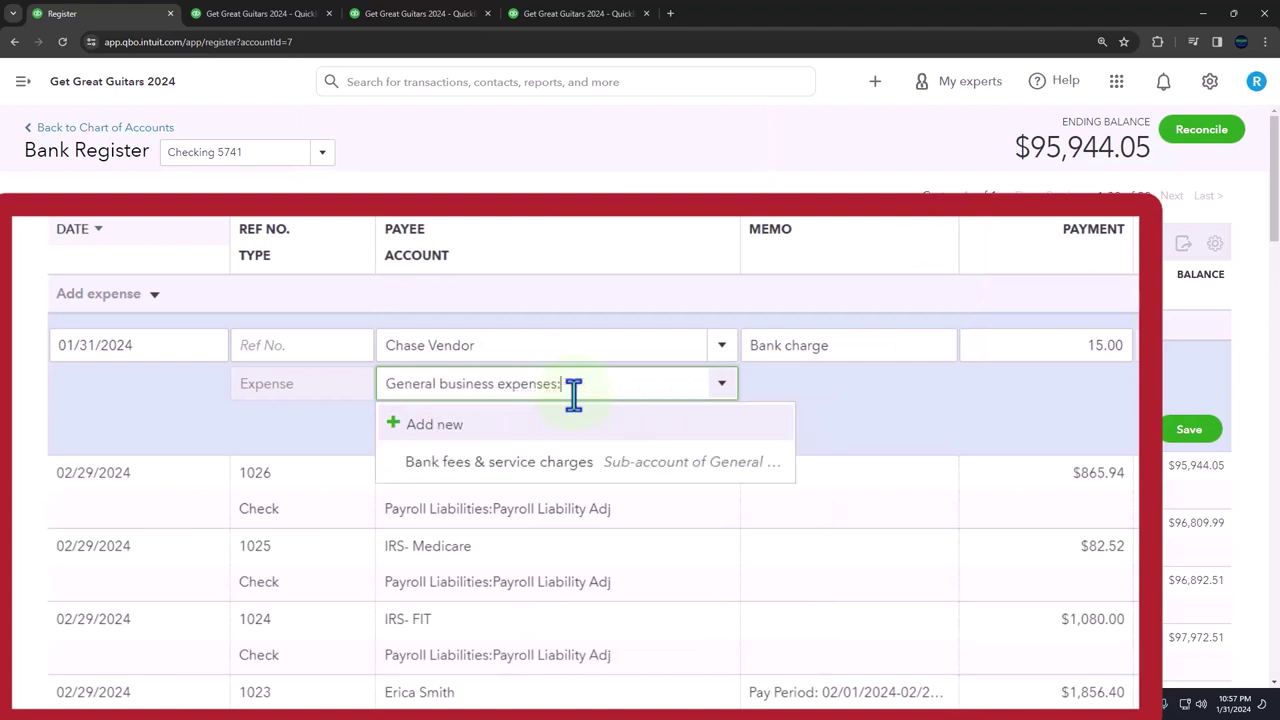
pyautogui.press('BackSpace')
pyautogui.press('BackSpace')
pyautogui.press('BackSpace')
pyautogui.press('BackSpace')
pyautogui.press('BackSpace')
pyautogui.press('BackSpace')
pyautogui.press('BackSpace')
pyautogui.press('BackSpace')
pyautogui.press('BackSpace')
pyautogui.press('BackSpace')
pyautogui.press('BackSpace')
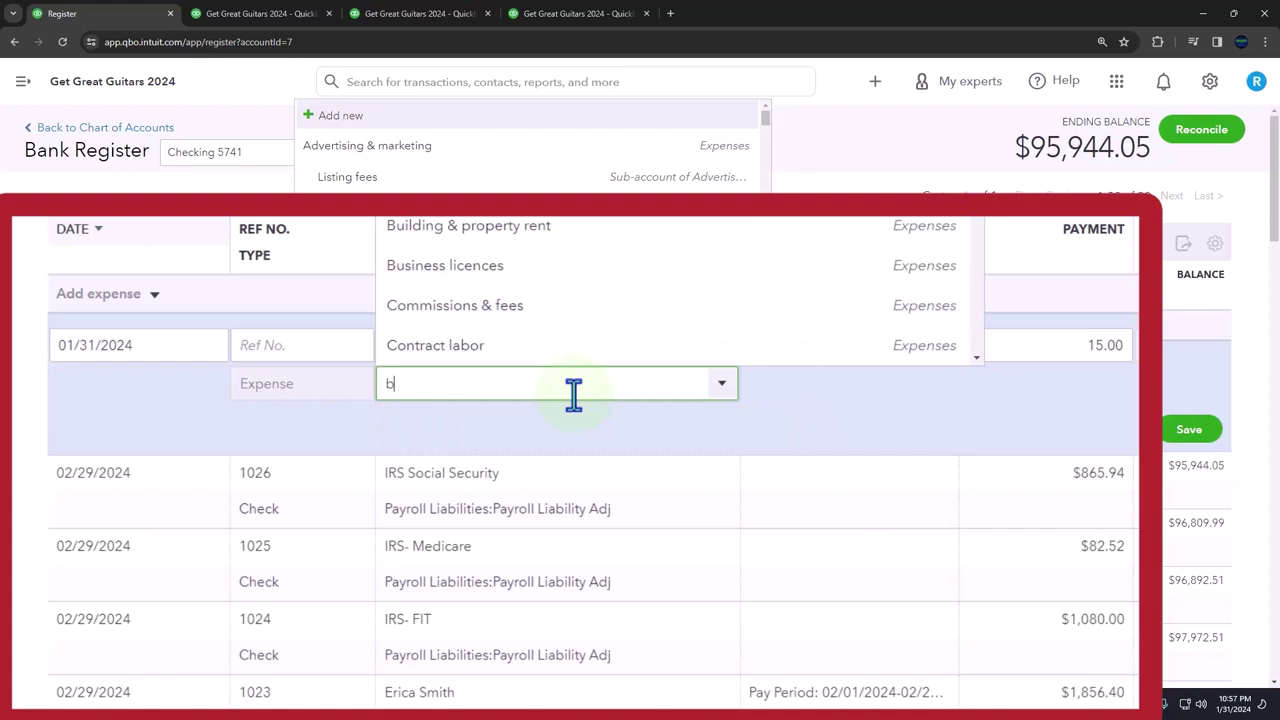
pyautogui.write('bank serv')
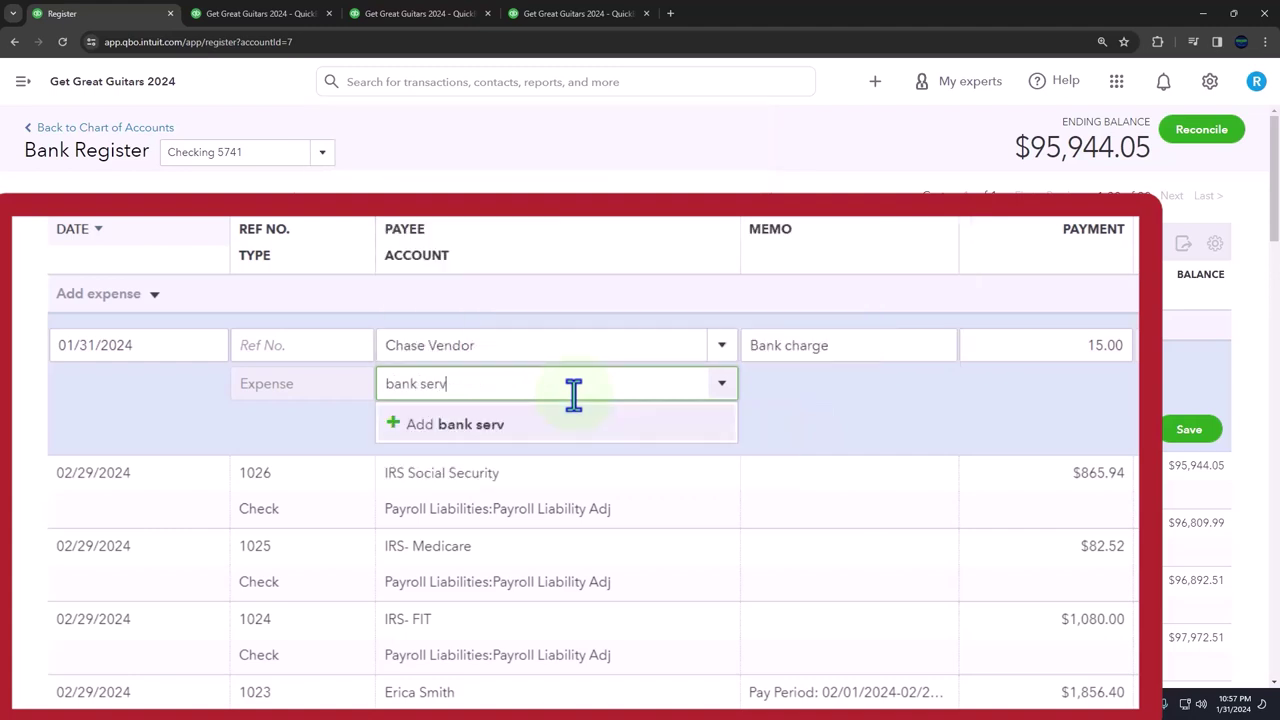
pyautogui.press('BackSpace')
pyautogui.press('BackSpace')
pyautogui.press('BackSpace')
pyautogui.press('BackSpace')
pyautogui.press('BackSpace')
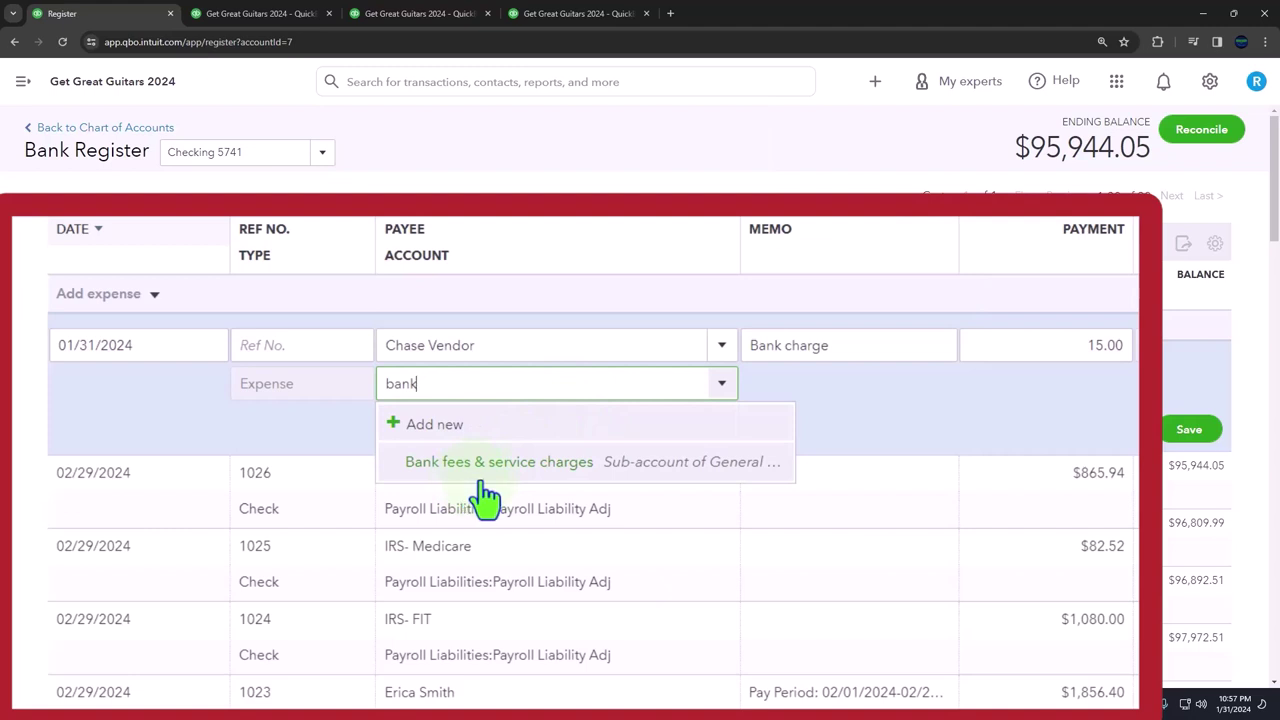
pyautogui.click(680, 494)
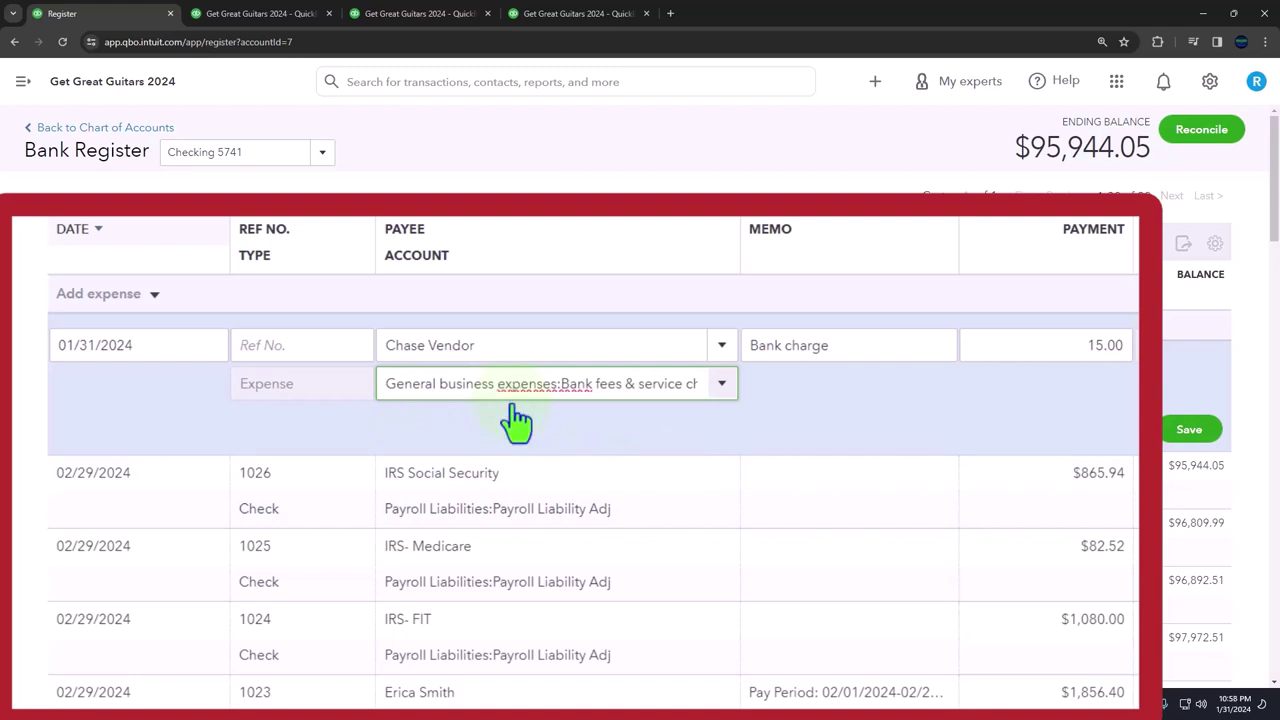
# - Check the charge against the Jan statement and save it, leaving a $95,929.05 ending balance
pyautogui.moveTo(876, 703)
pyautogui.click(808, 671)
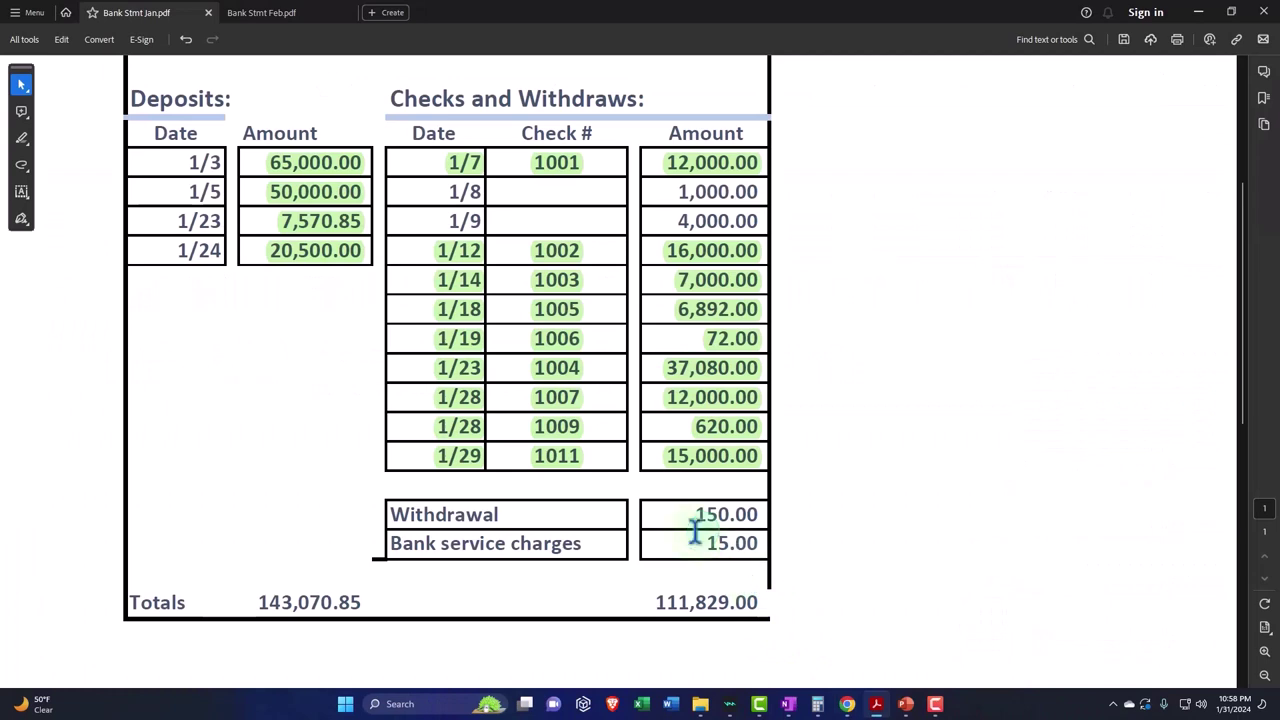
pyautogui.click(695, 532)
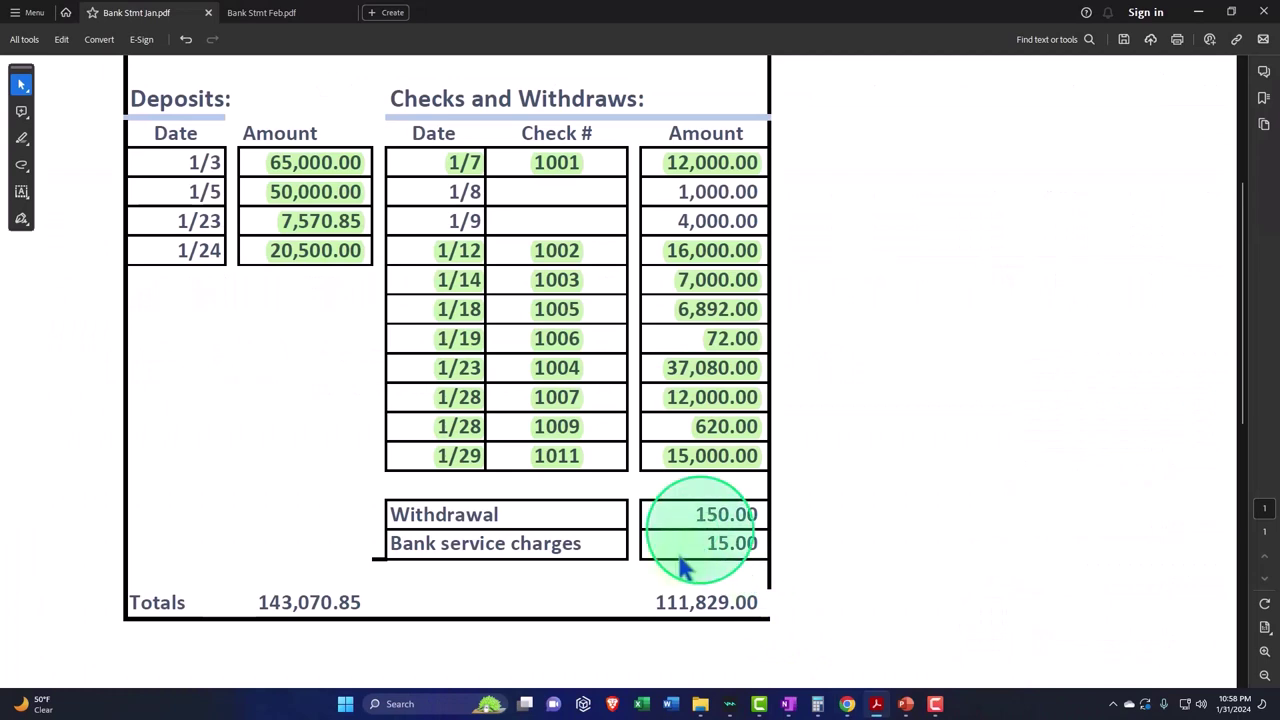
pyautogui.click(1197, 12)
pyautogui.click(1187, 438)
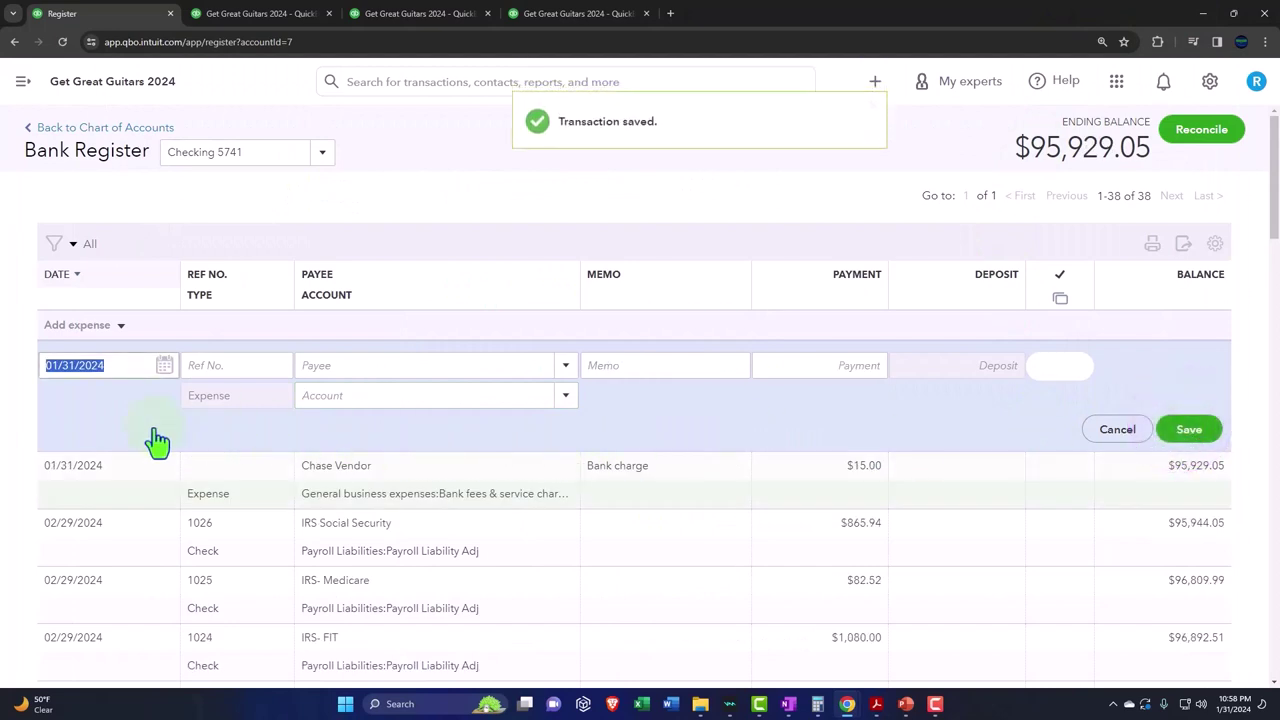
# - Enter Owner Vendor as the payee, saving it as a new Vendor
pyautogui.press('Tab')
pyautogui.press('Tab')
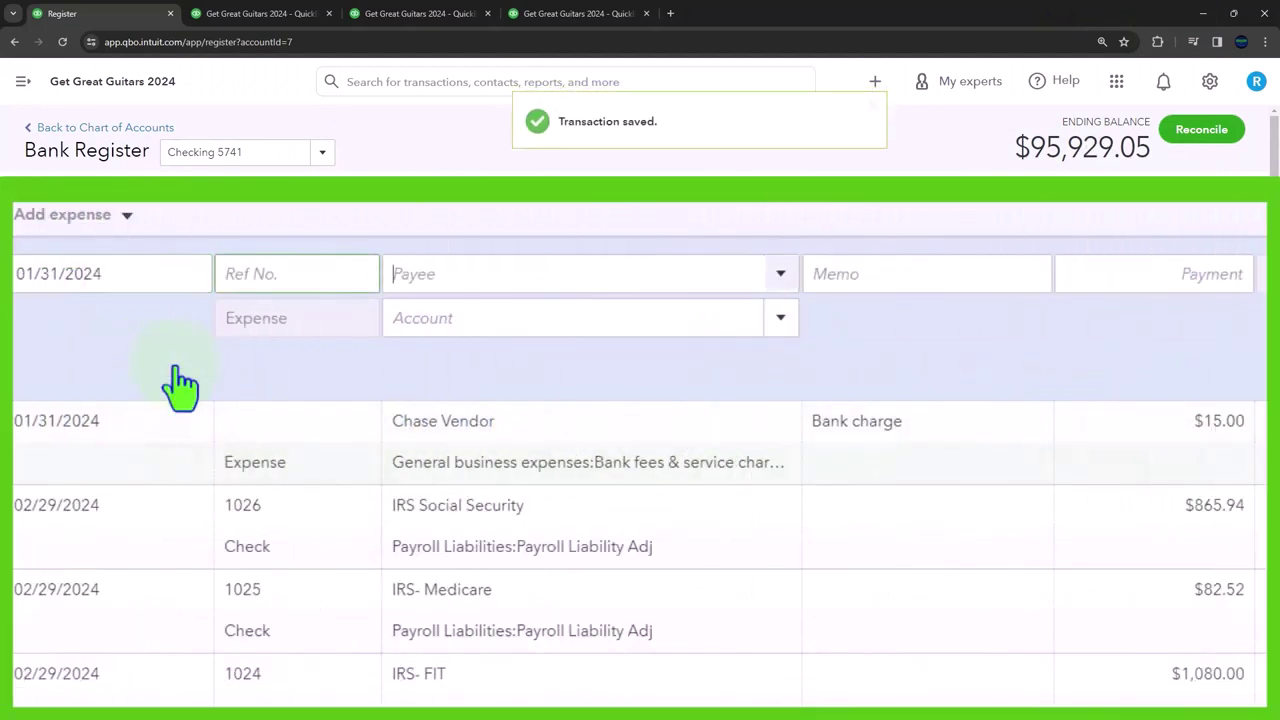
pyautogui.write('Own')
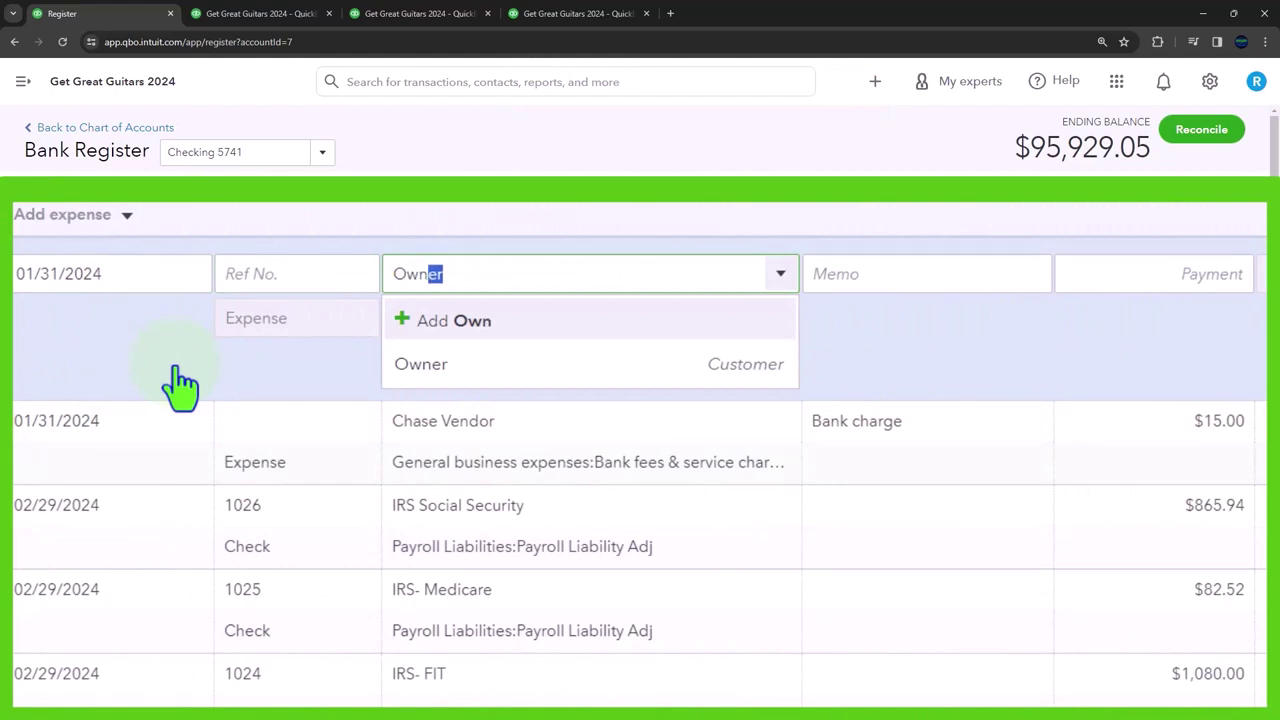
pyautogui.write('er')
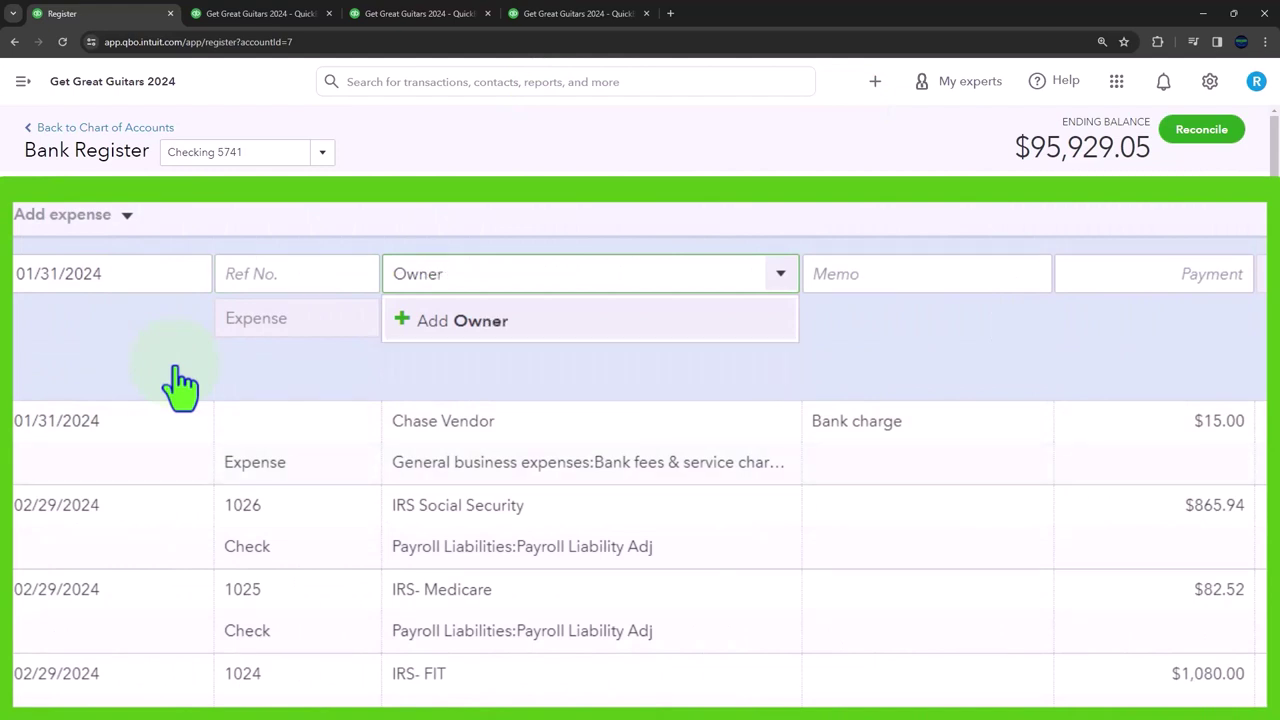
pyautogui.write(' Vendor')
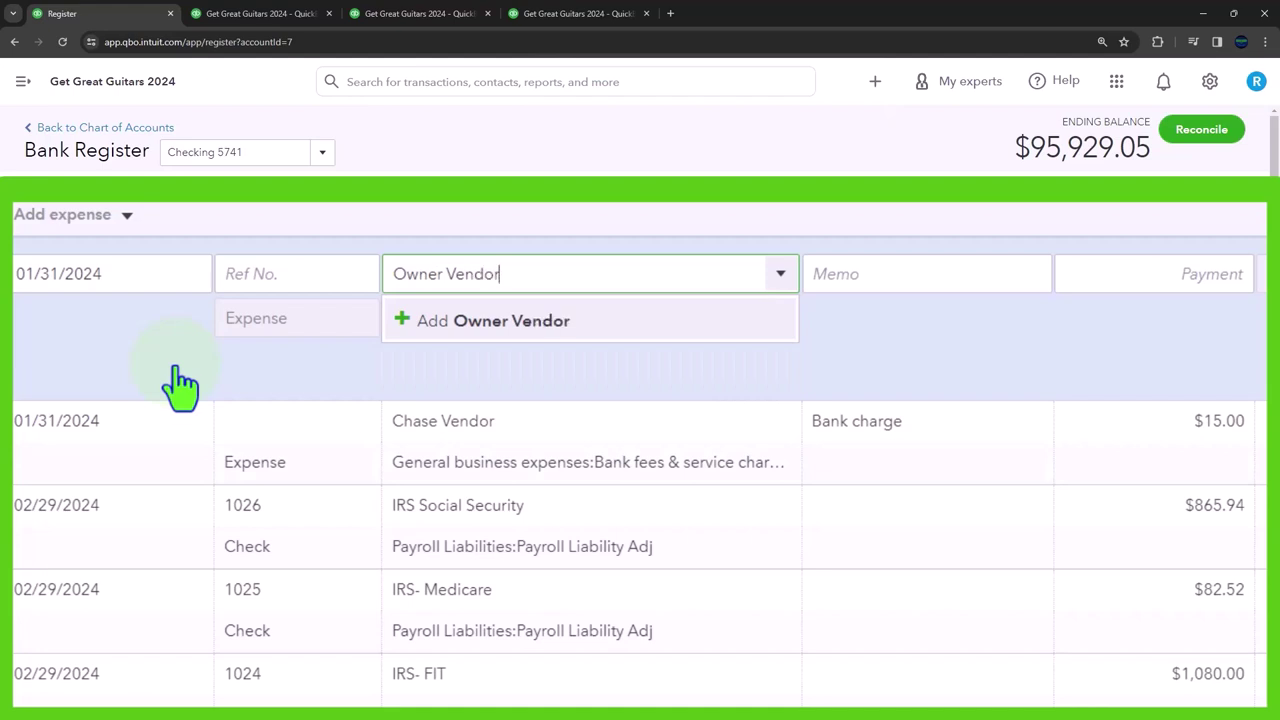
pyautogui.press('Tab')
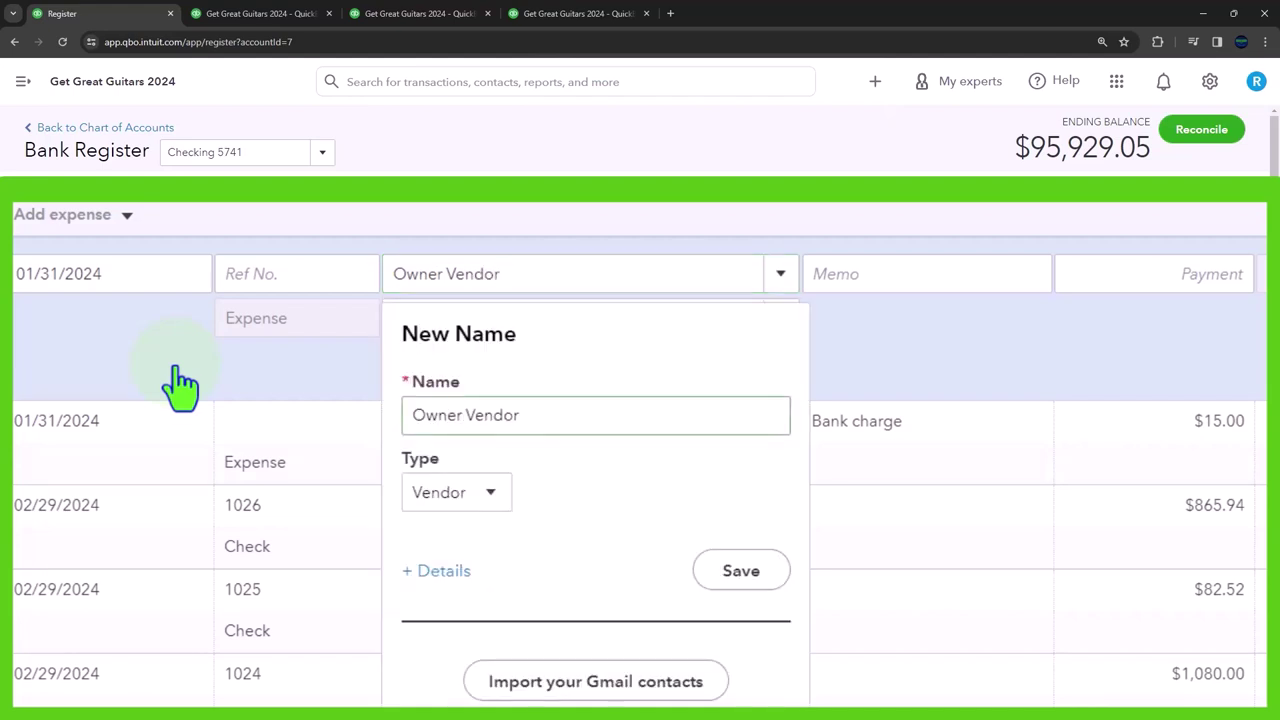
pyautogui.click(492, 497)
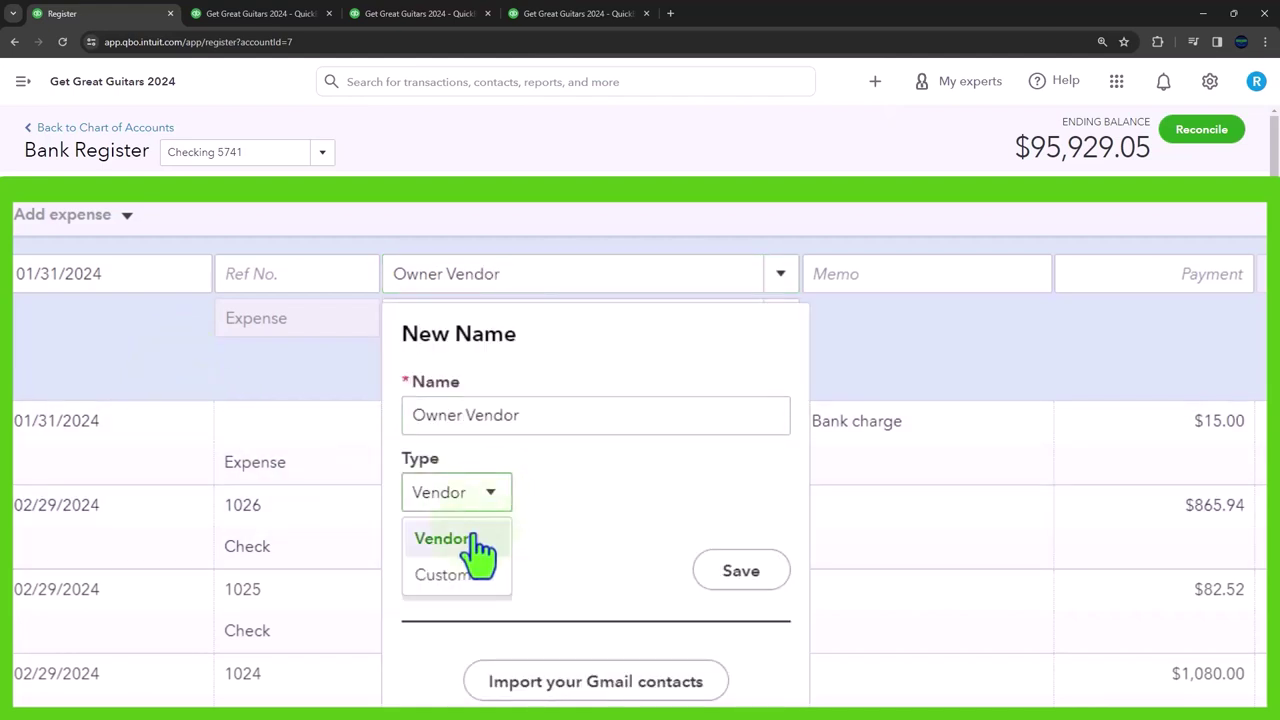
pyautogui.click(473, 553)
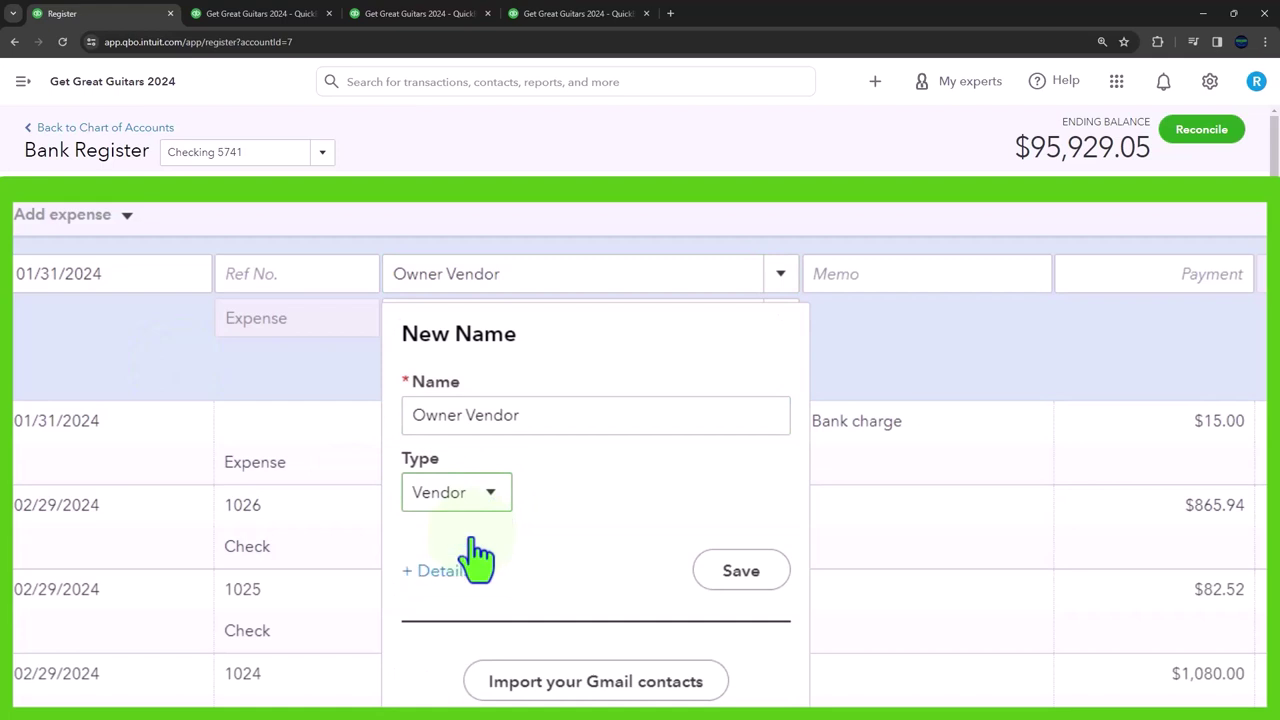
pyautogui.click(750, 575)
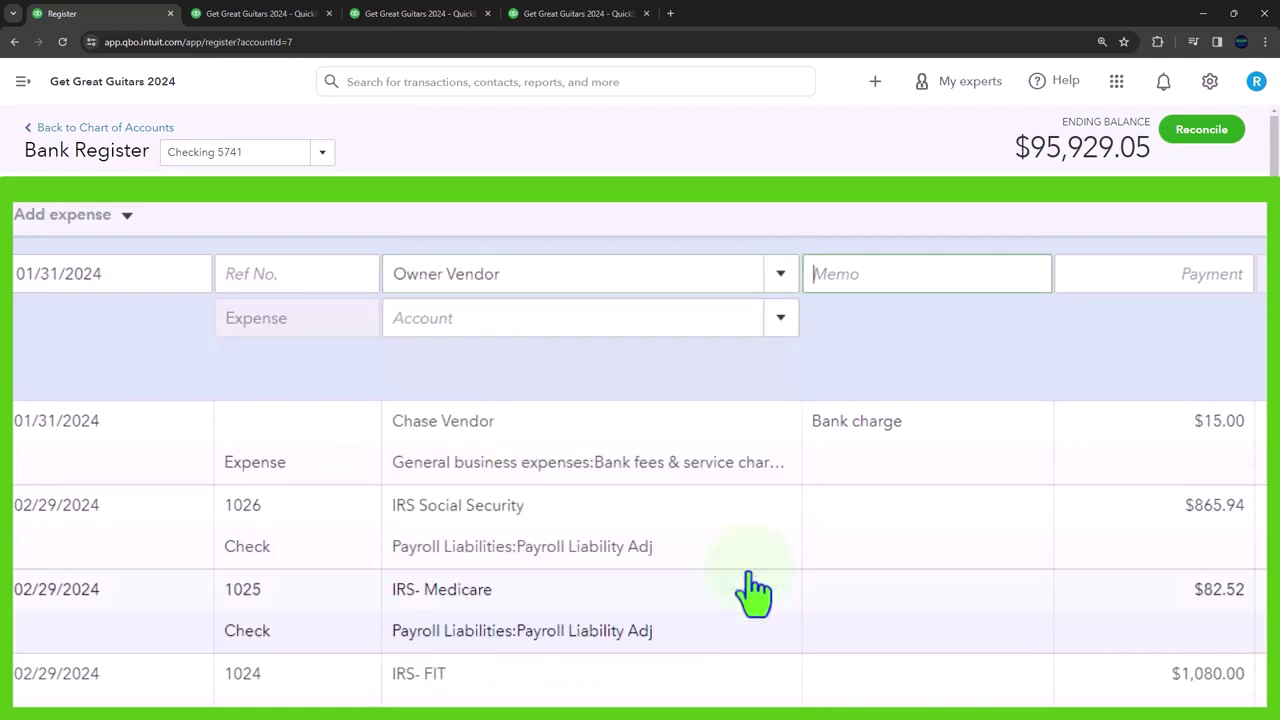
# - Add memo 'Draw' and, after checking the Jan statement, move into the Payment field
pyautogui.write('Draw')
pyautogui.press('Tab')
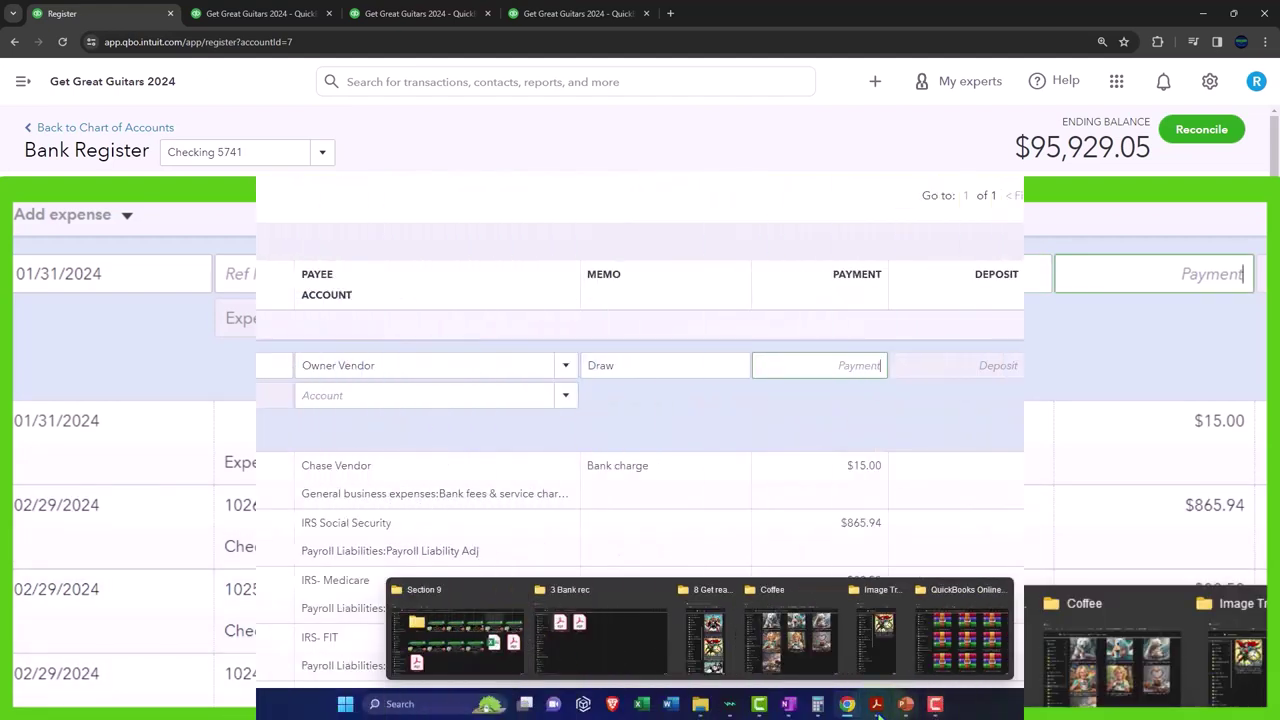
pyautogui.click(813, 649)
pyautogui.hotkey('alt', 'Tab')
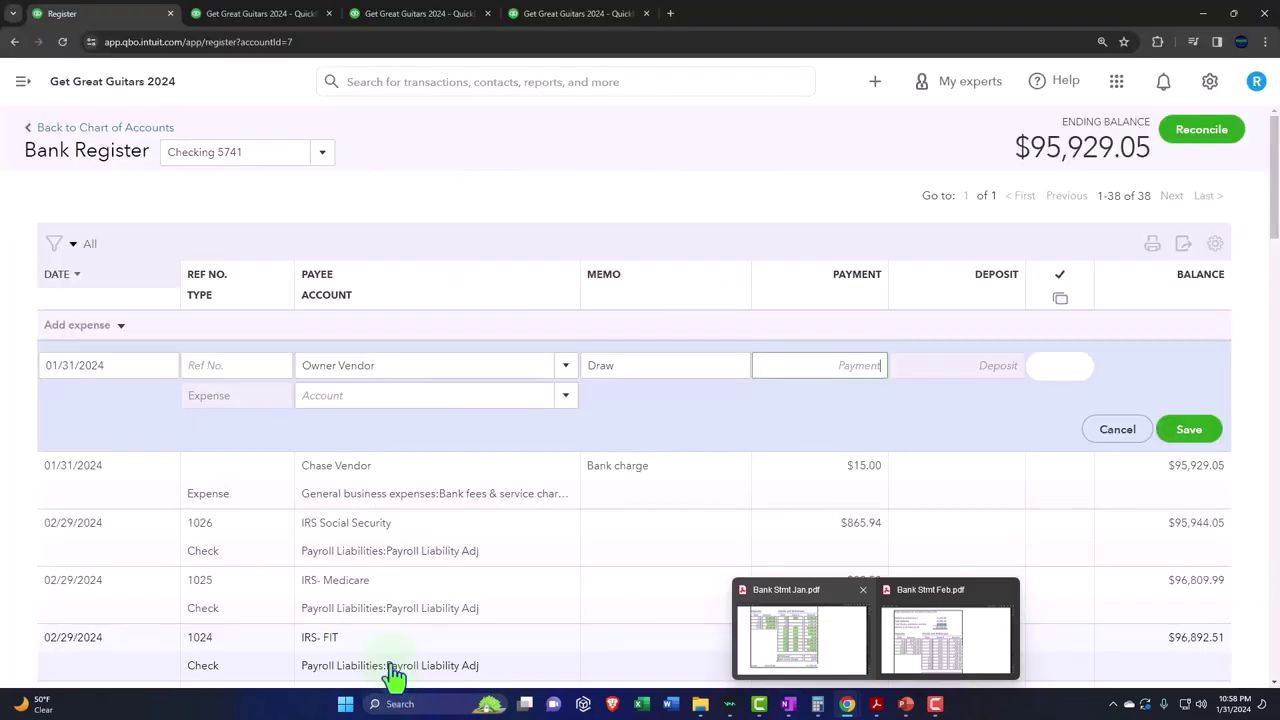
pyautogui.click(818, 365)
# - Enter 150.00 as the Owner Vendor draw payment and advance to the Account field
pyautogui.write('150.00')
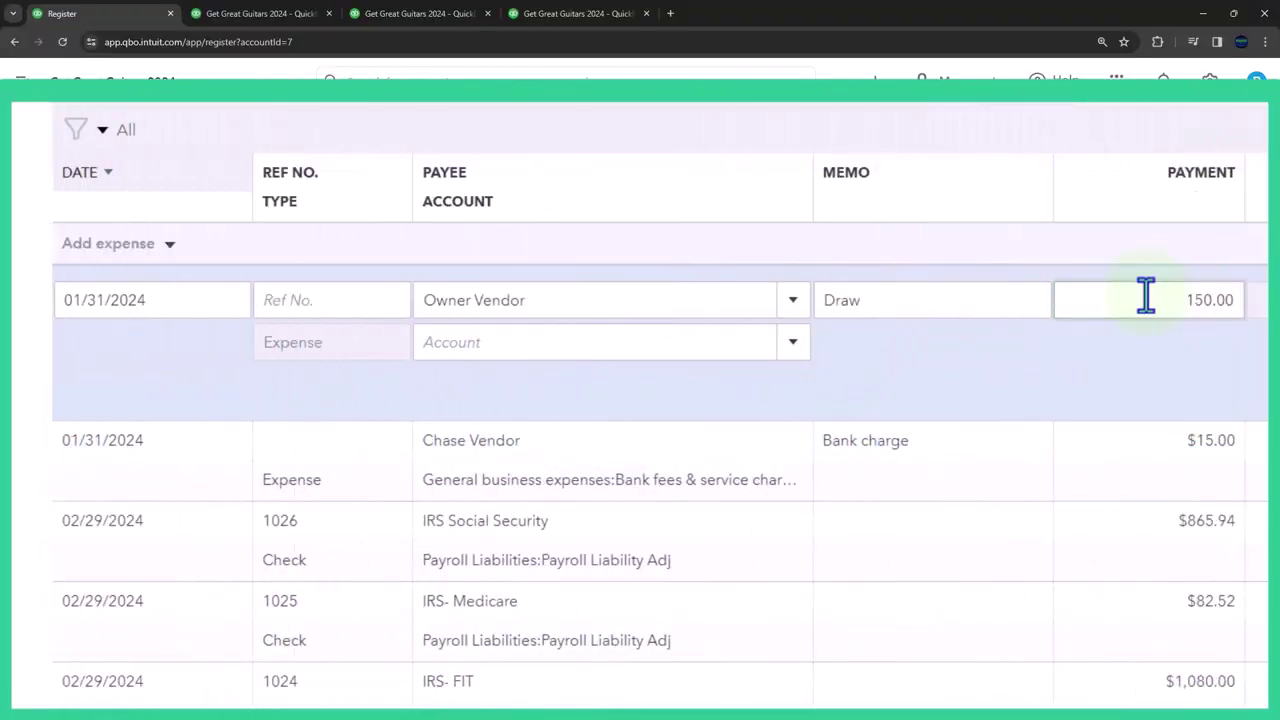
pyautogui.press('Return')
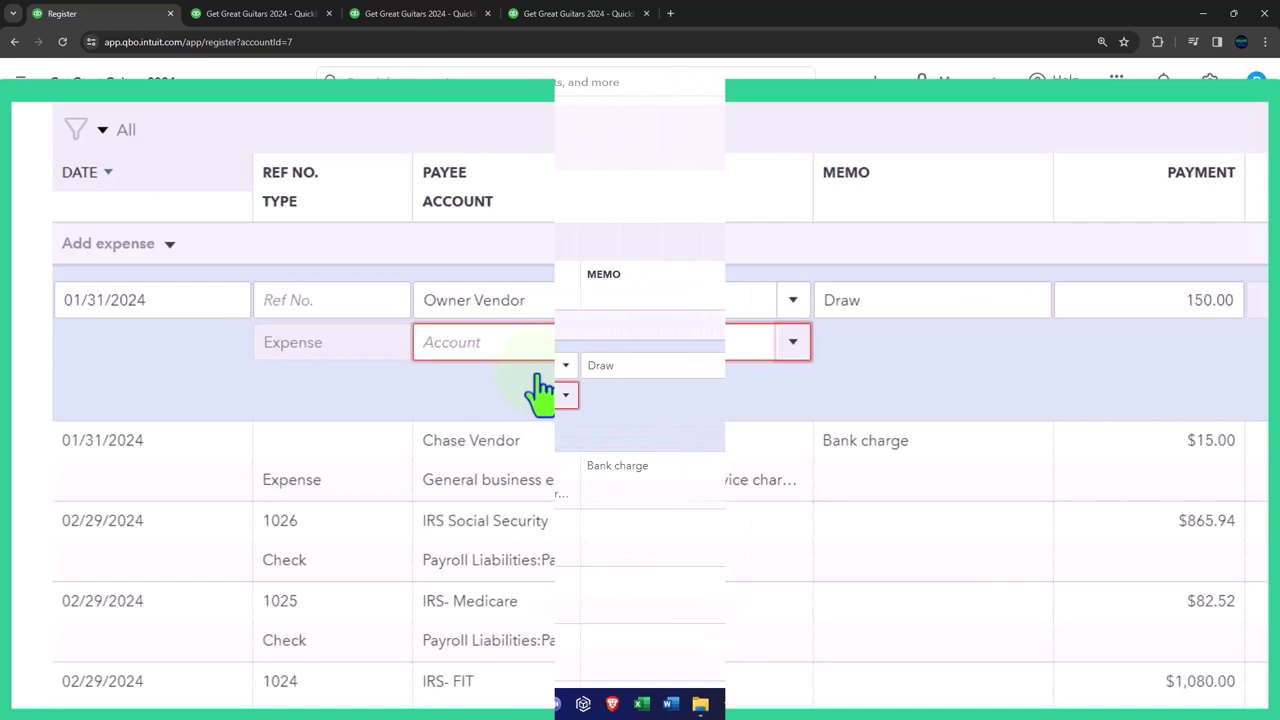
# - Scroll through the Jan–Feb 2024 Profit and Loss report down to $4,954.29 net income
pyautogui.click(394, 14)
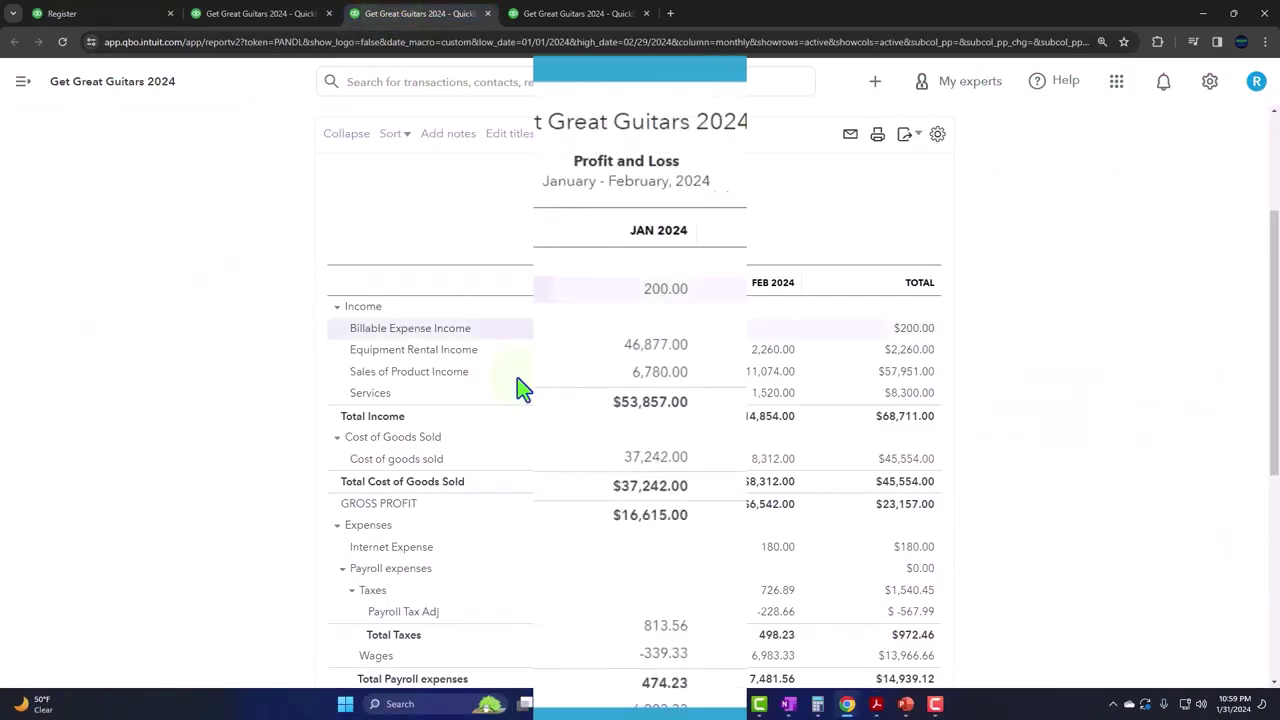
pyautogui.scroll(-2, 488, 486)
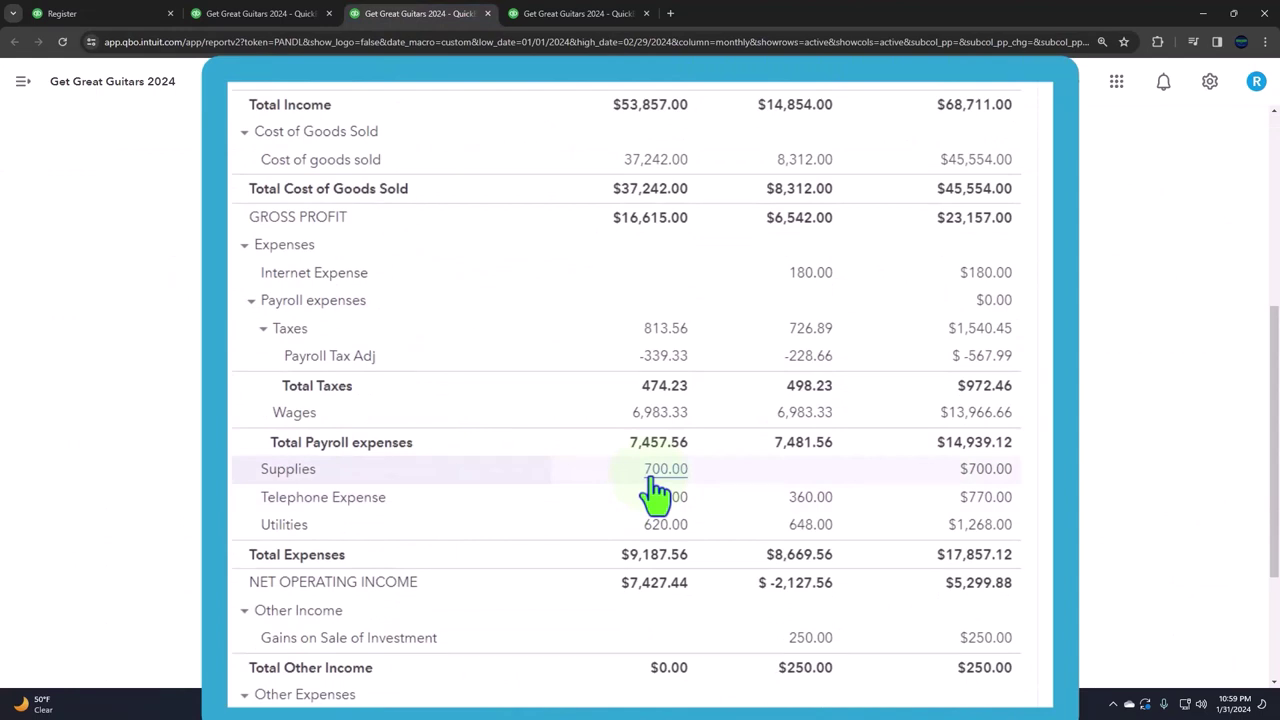
pyautogui.scroll(-3, 660, 495)
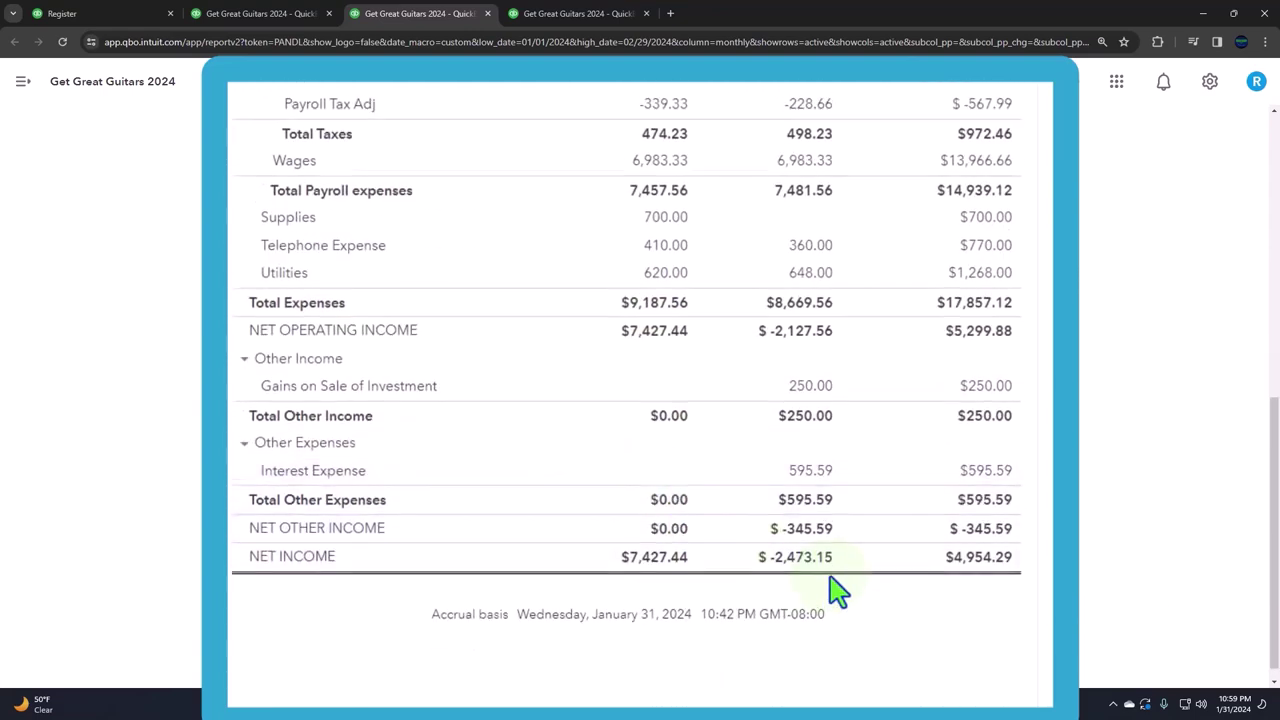
pyautogui.scroll(5, 838, 592)
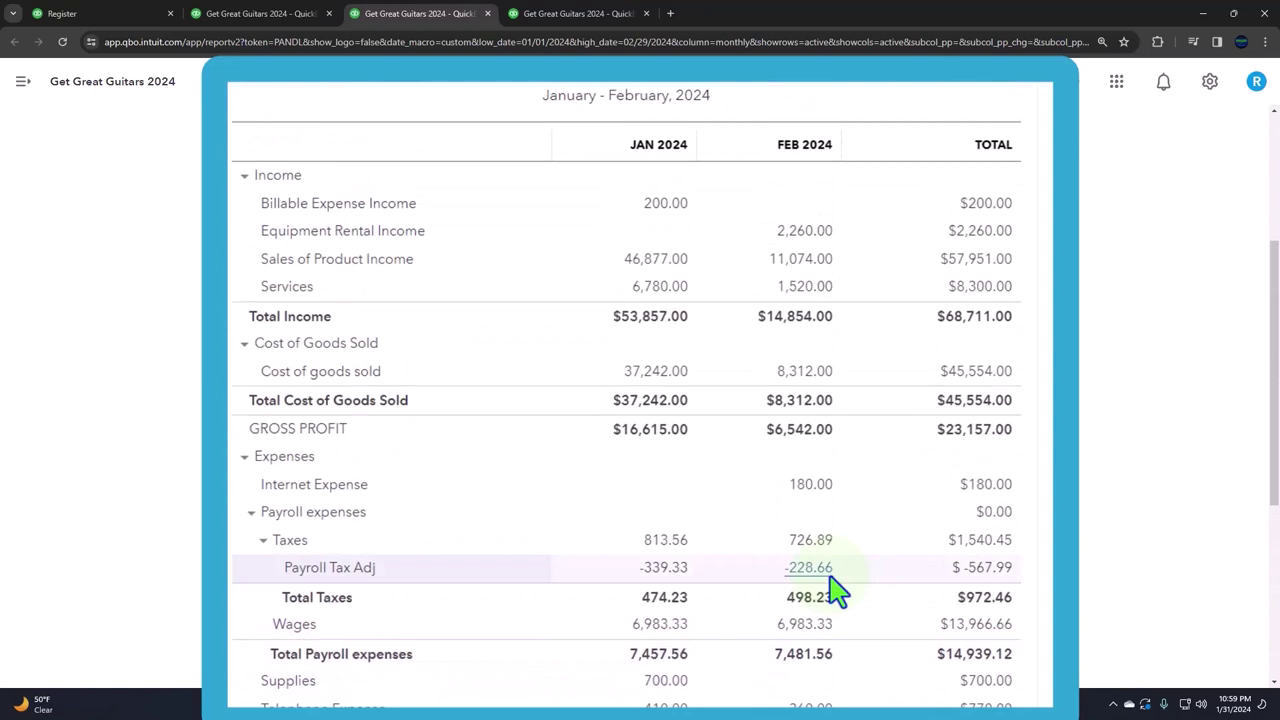